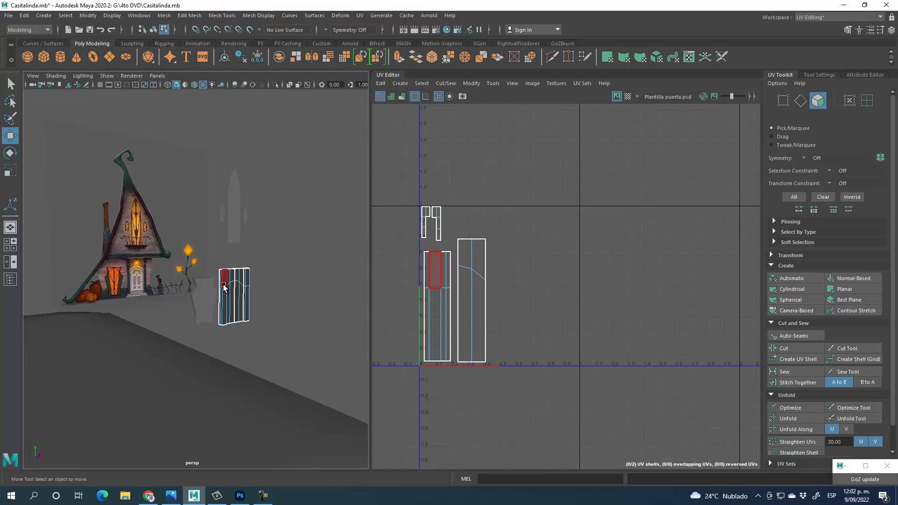
Step: Switch to the Maya Classic workspace and select the faceted window mesh beside the door model
click(830, 17)
click(815, 26)
scroll(487, 314, up, 3)
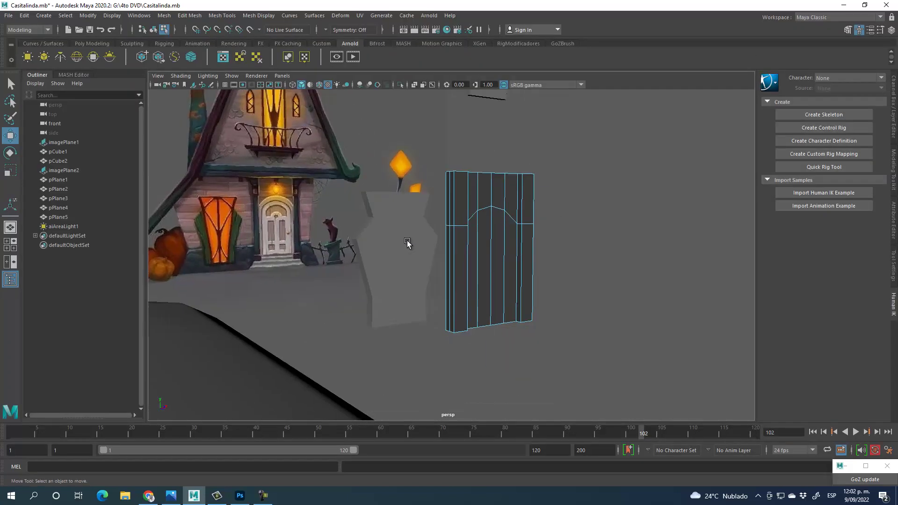
click(407, 229)
alt+drag(476, 299, 432, 307)
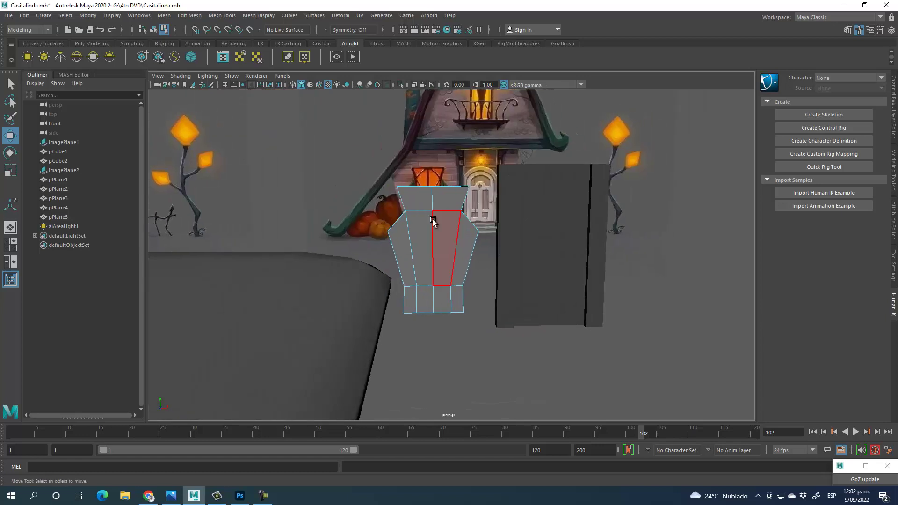
Step: Delete the left half of the faceted window mesh in face selection mode using the Modeling Toolkit
click(894, 107)
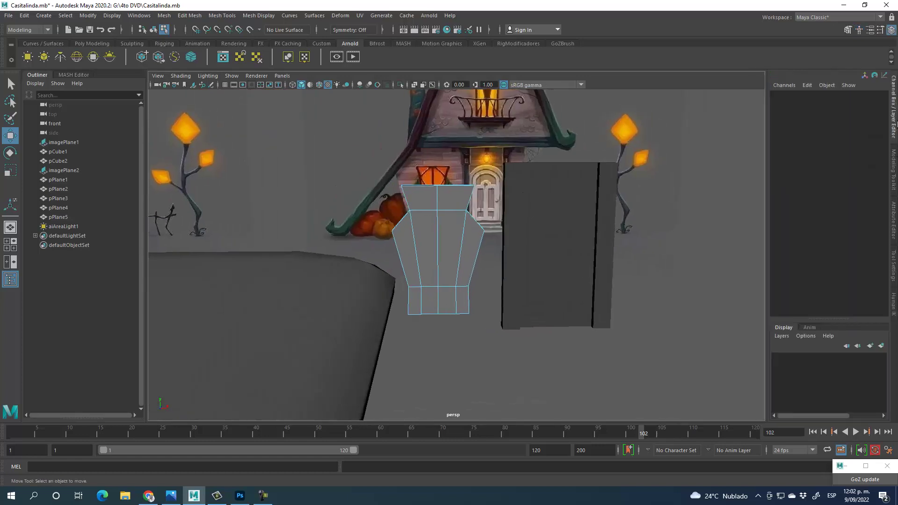
click(895, 169)
click(848, 107)
drag(364, 184, 381, 260)
key(Delete)
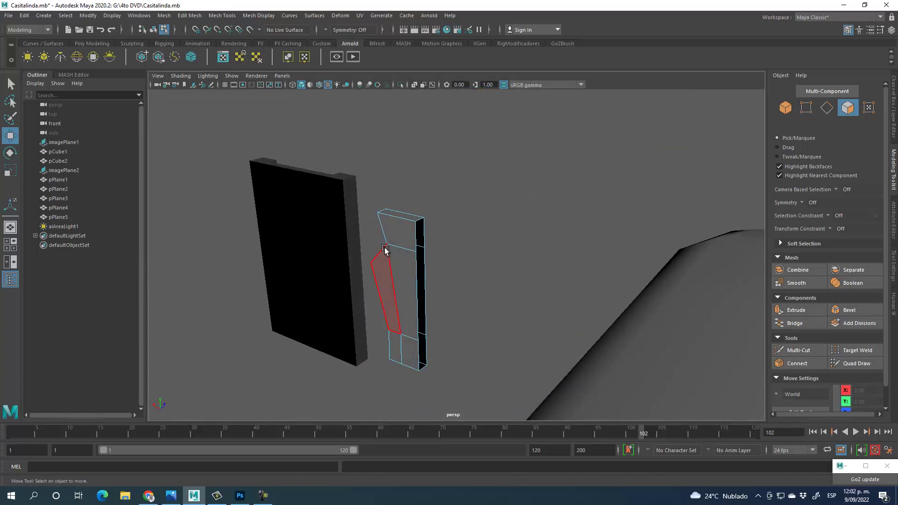
Step: Delete the back faces of the remaining window half and return to object selection
click(404, 237)
shift+click(404, 281)
shift+click(383, 284)
shift+click(396, 347)
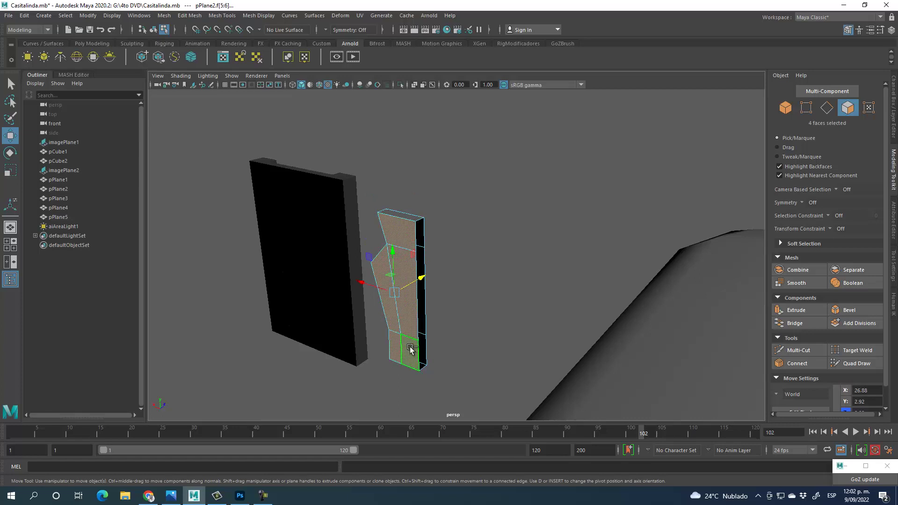
key(Delete)
alt+drag(504, 285, 626, 143)
key(F8)
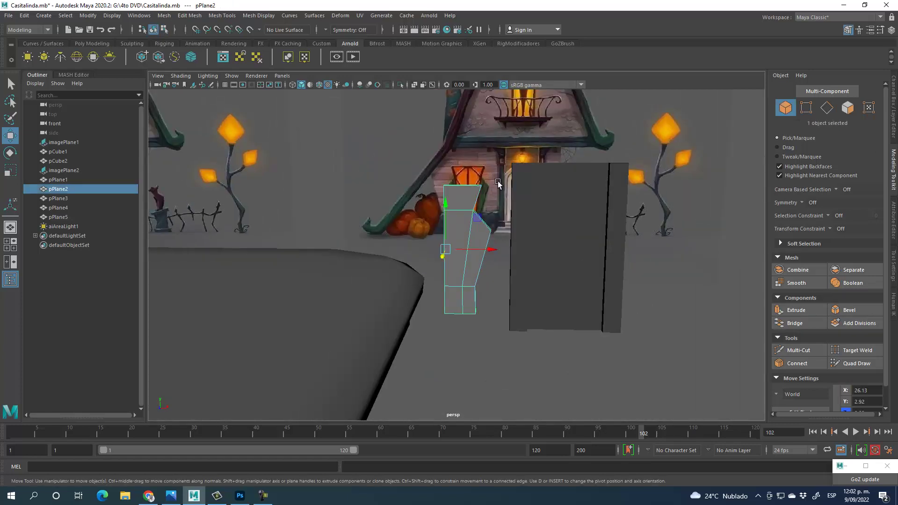
Step: Examine the remaining window half from several angles and compare it with the window in the reference house
alt+drag(452, 263, 398, 211)
mouse_move(440, 281)
alt+middle_down()
mouse_move(432, 305)
mouse_move(441, 297)
alt+middle_up()
scroll(415, 246, up, 1)
alt+drag(413, 231, 413, 249)
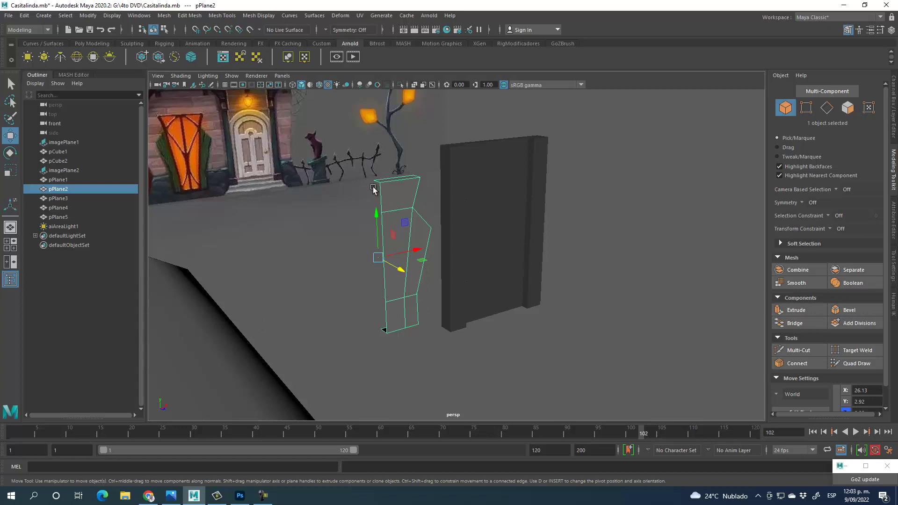
alt+drag(418, 286, 414, 209)
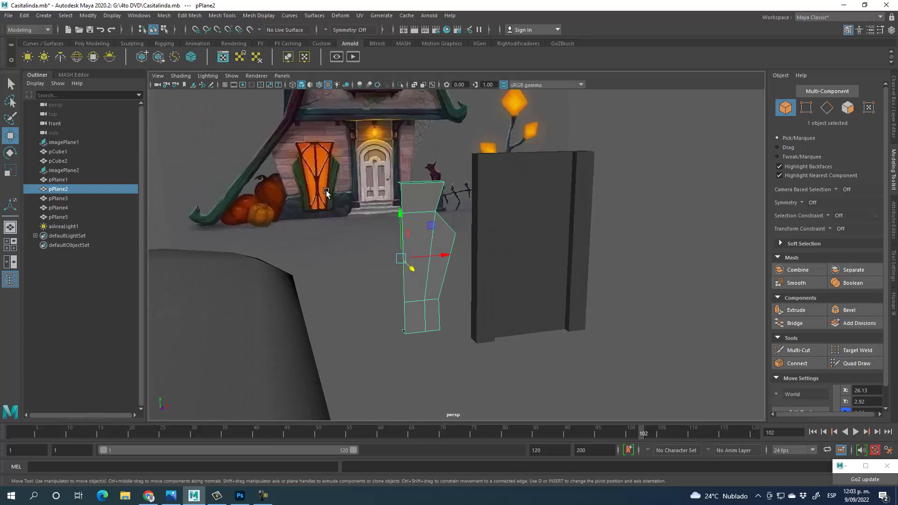
alt+middle_drag(379, 151, 391, 326)
alt+drag(501, 197, 442, 226)
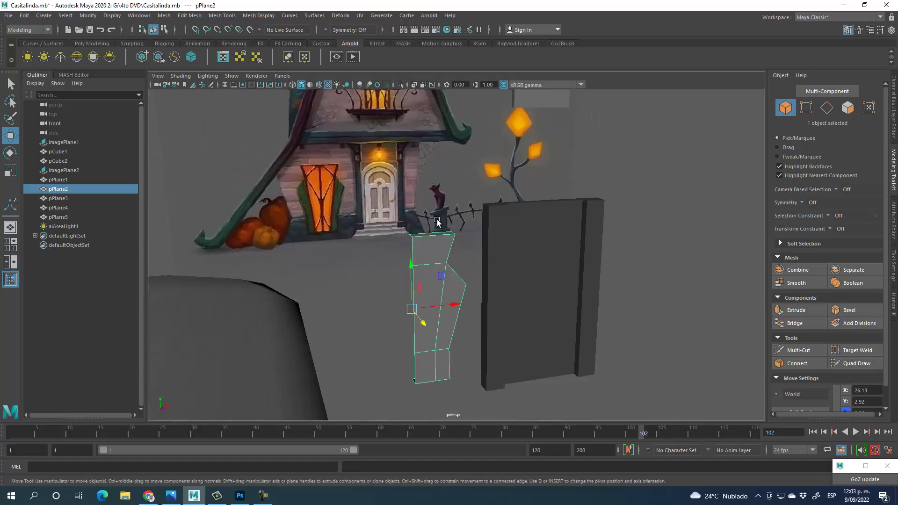
alt+drag(445, 347, 399, 200)
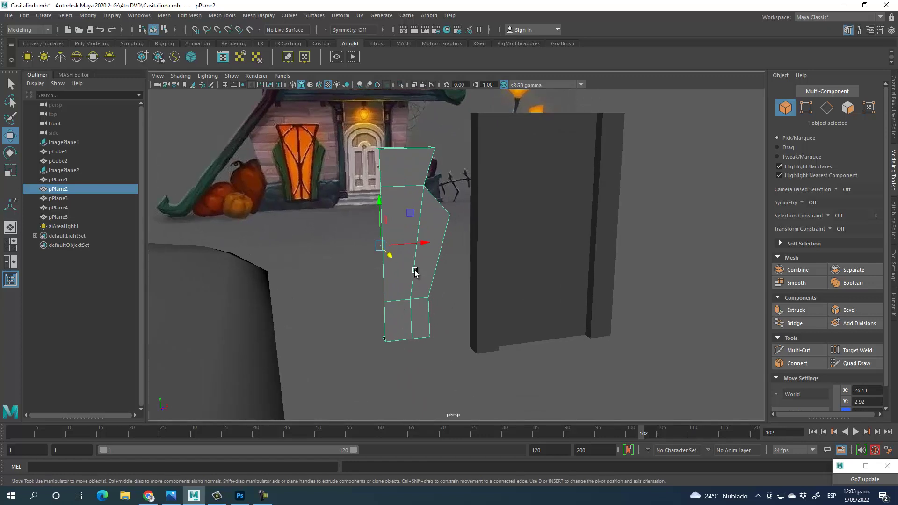
Step: Switch to the UV Editing workspace and compare the UV layouts of the window half and the door
click(852, 18)
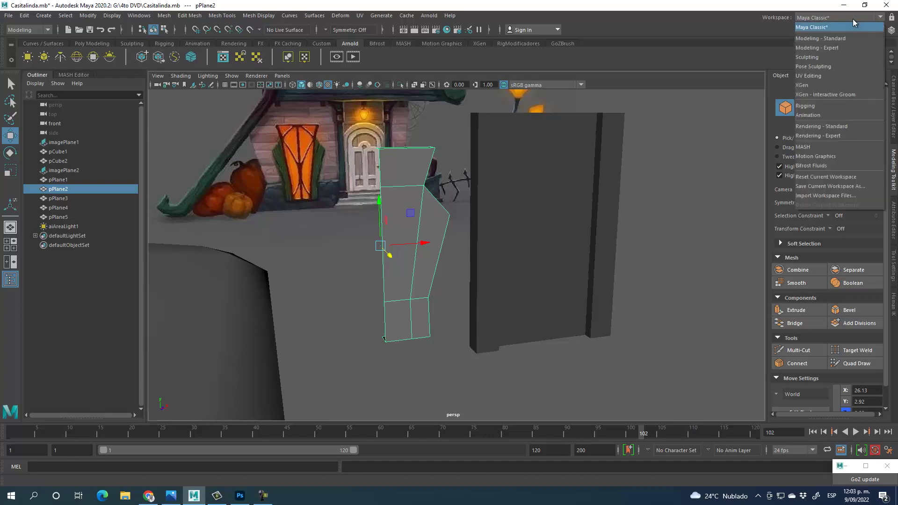
click(827, 75)
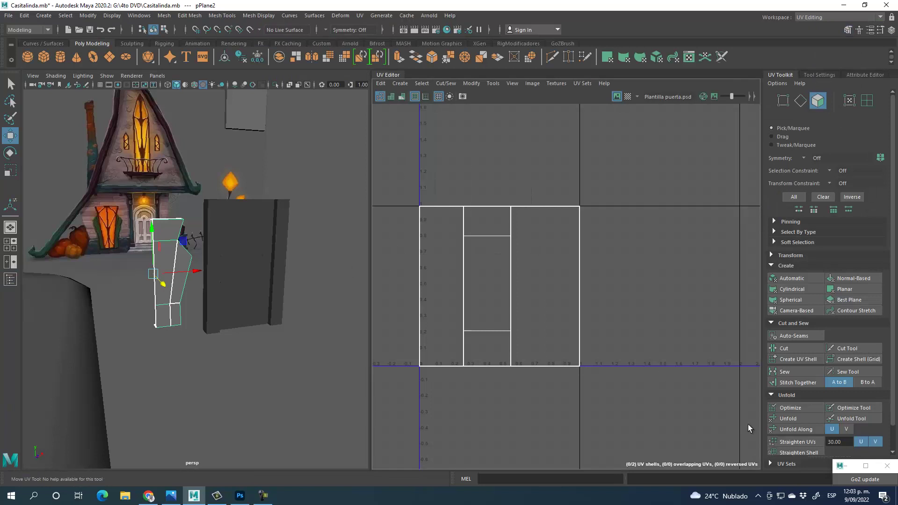
drag(400, 175, 459, 259)
drag(120, 200, 211, 346)
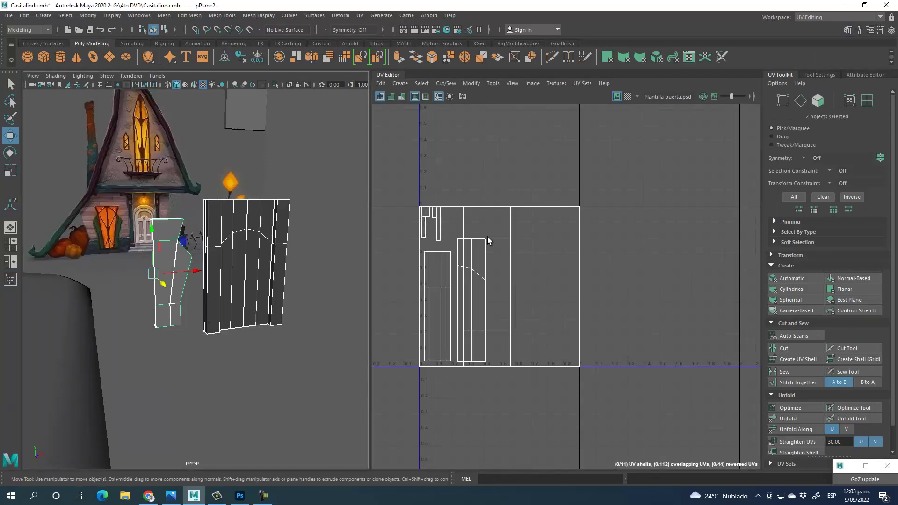
click(599, 164)
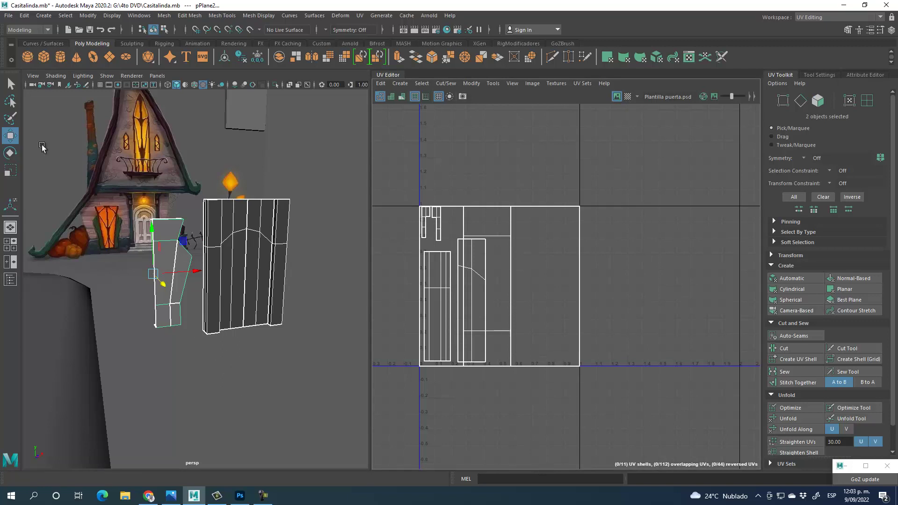
click(818, 103)
click(815, 103)
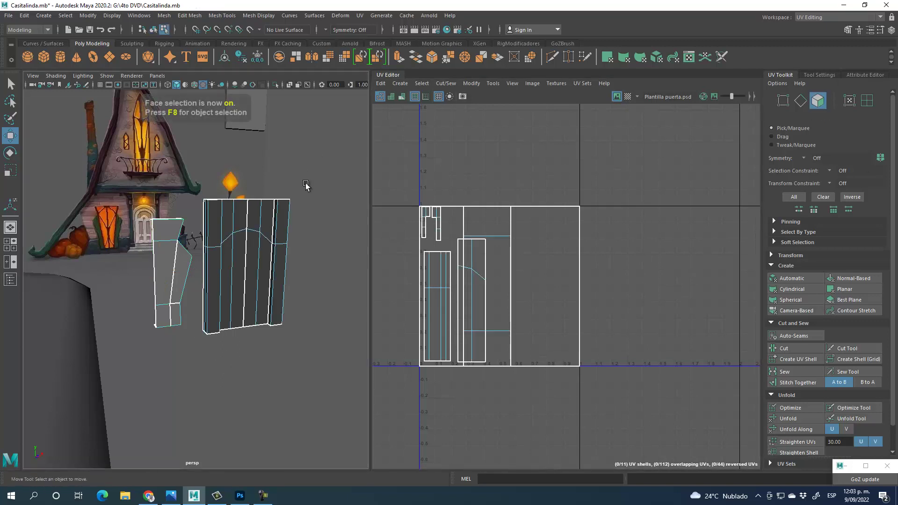
right_drag(309, 187, 344, 156)
click(321, 161)
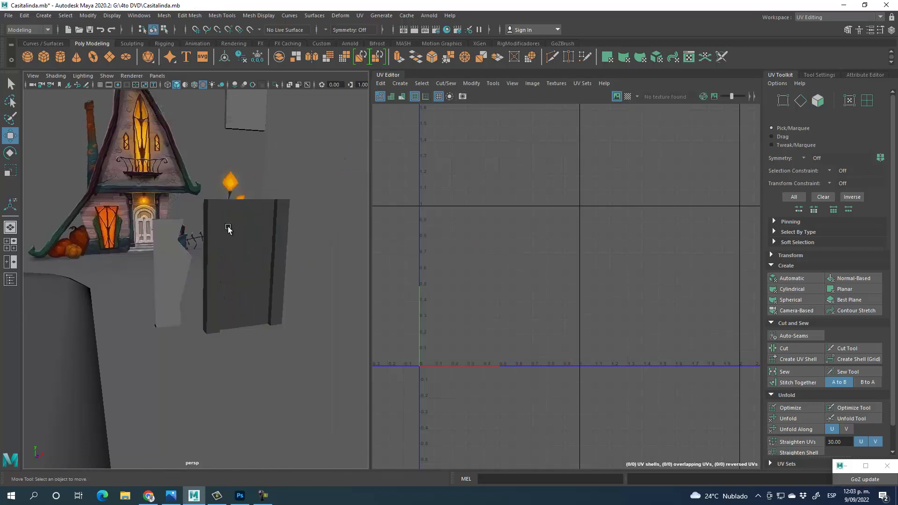
Step: Select all 12 faces of the window half and apply a Camera-Based UV projection from an angled view
click(172, 261)
click(818, 100)
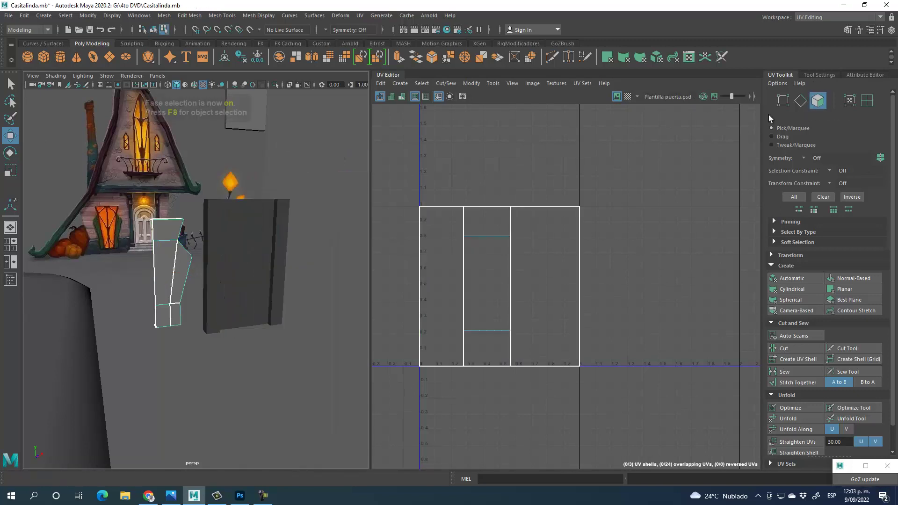
drag(380, 192, 693, 417)
alt+drag(160, 367, 187, 396)
alt+middle_drag(165, 315, 190, 320)
alt+right_drag(190, 320, 254, 423)
alt+drag(254, 423, 199, 248)
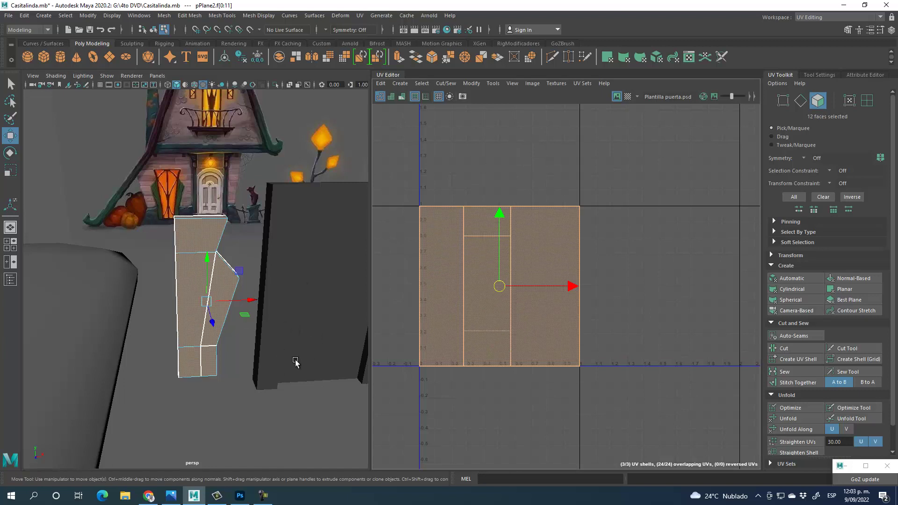
alt+drag(220, 375, 177, 327)
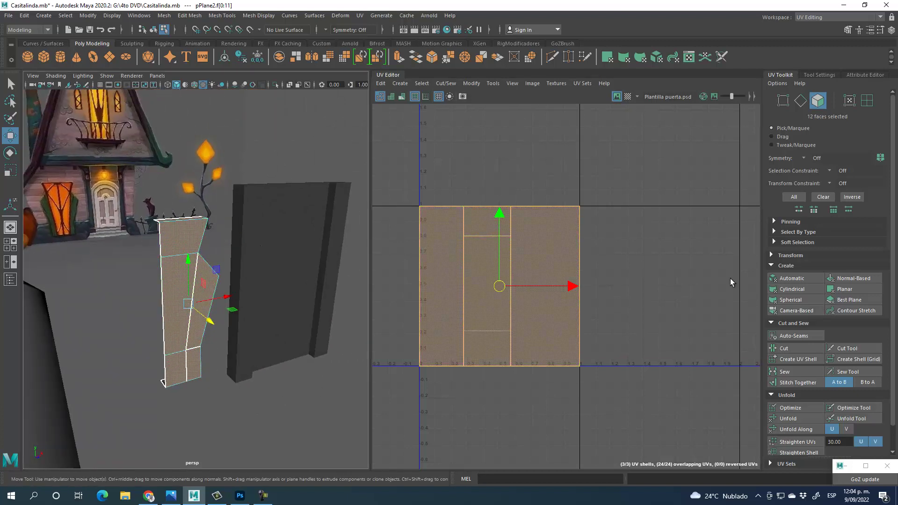
click(801, 311)
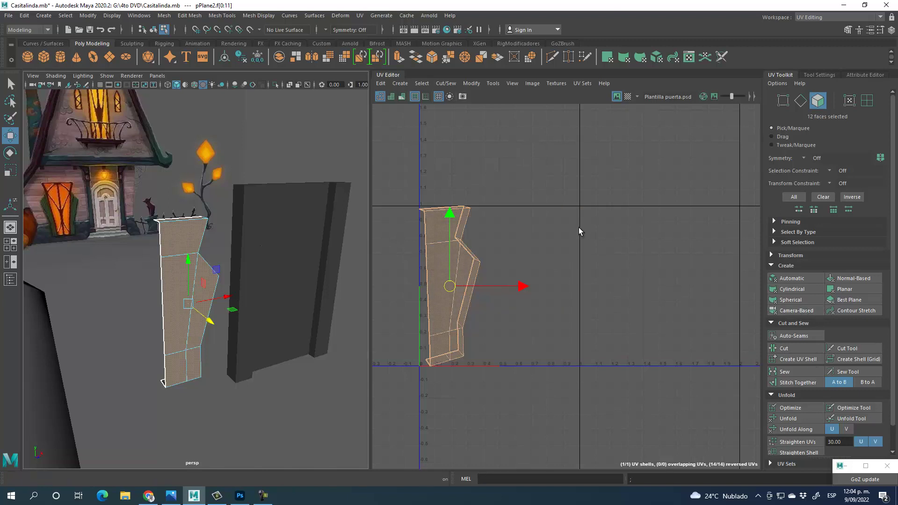
Step: Make the two outer front faces and three adjoining edge faces a separate UV shell and move it clear of the rest
alt+drag(145, 260, 96, 285)
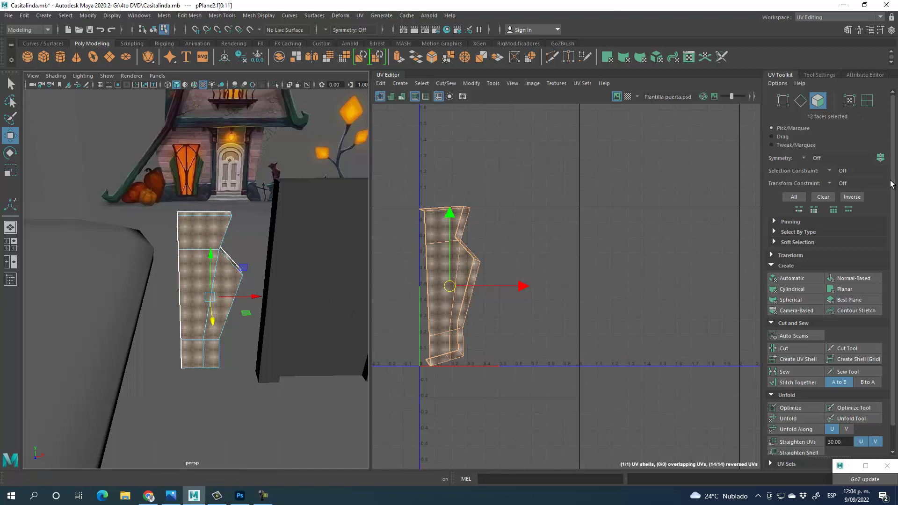
click(226, 280)
alt+drag(237, 361, 241, 389)
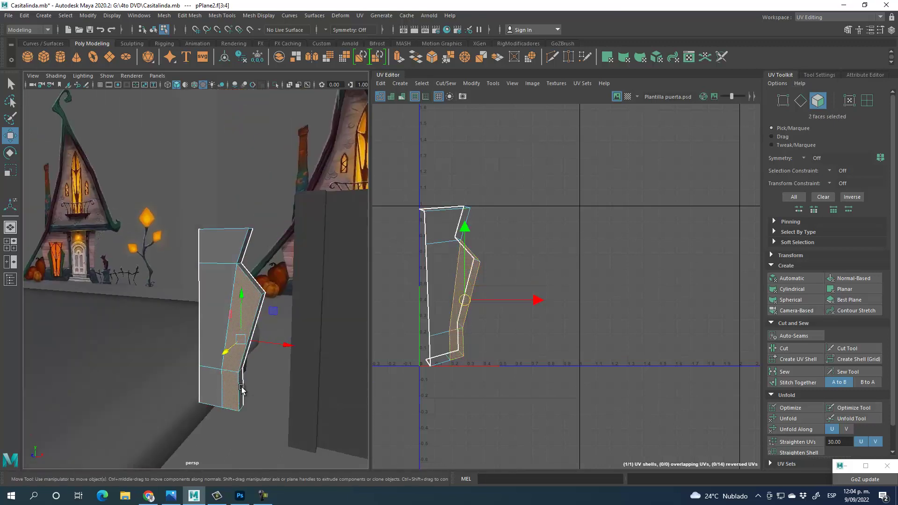
shift+click(241, 387)
shift+click(260, 321)
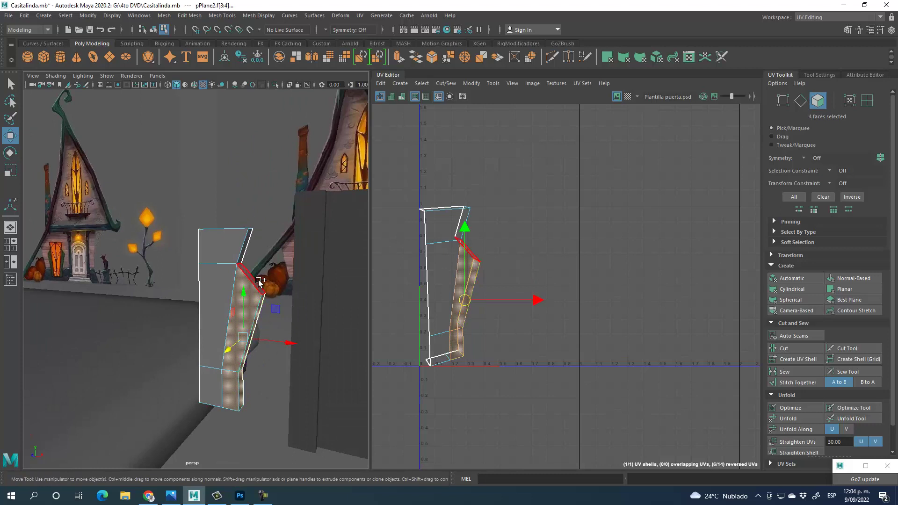
shift+click(256, 280)
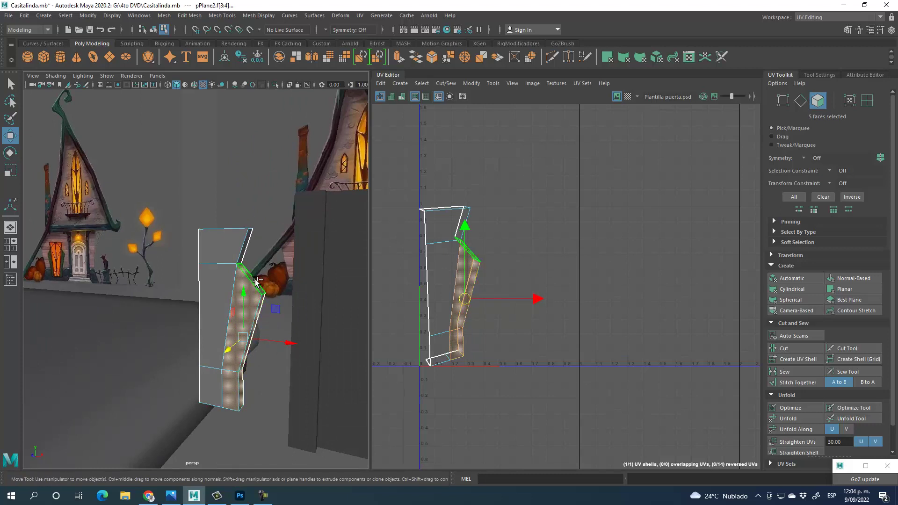
click(807, 359)
drag(524, 299, 622, 299)
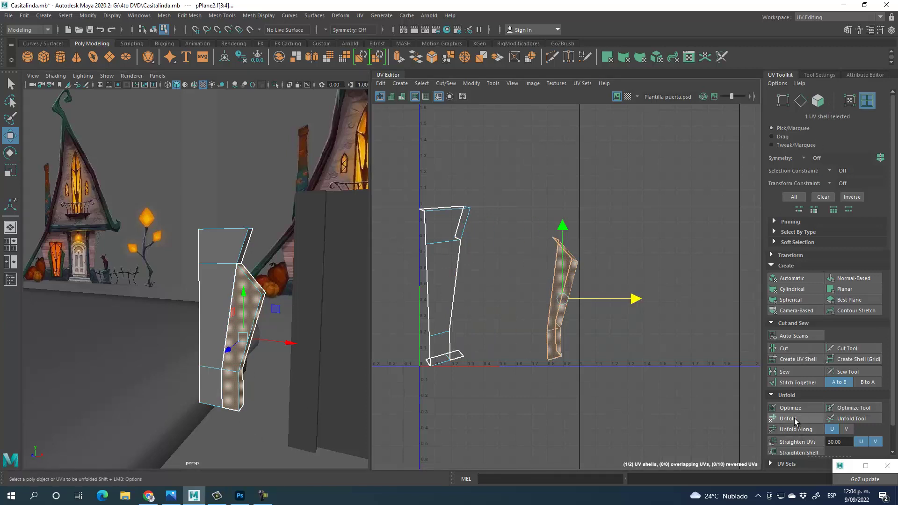
Step: Unfold the separated outer shell and rotate it upright
click(790, 418)
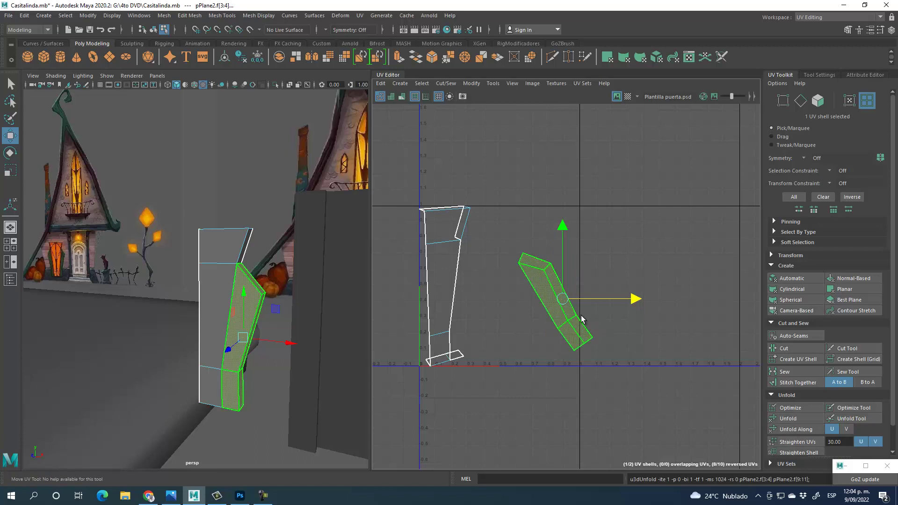
click(10, 153)
drag(608, 257, 630, 291)
click(491, 341)
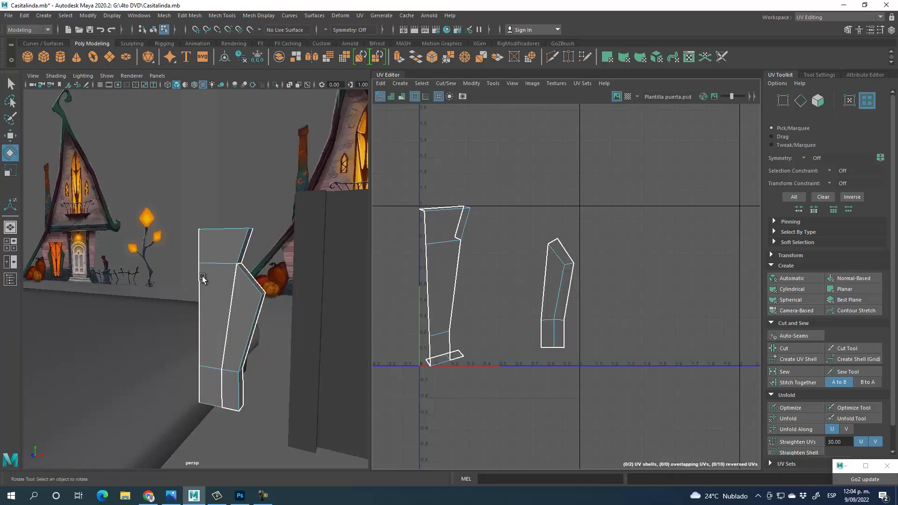
Step: Make the three inner front faces of the window a separate UV shell and move it away from the edge strips
key(F11)
click(222, 248)
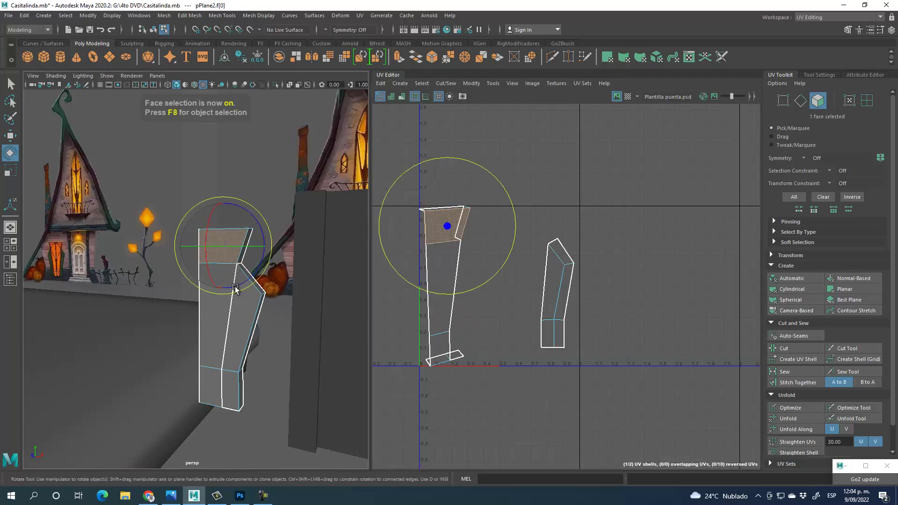
shift+click(211, 340)
shift+click(213, 389)
alt+drag(265, 220, 217, 305)
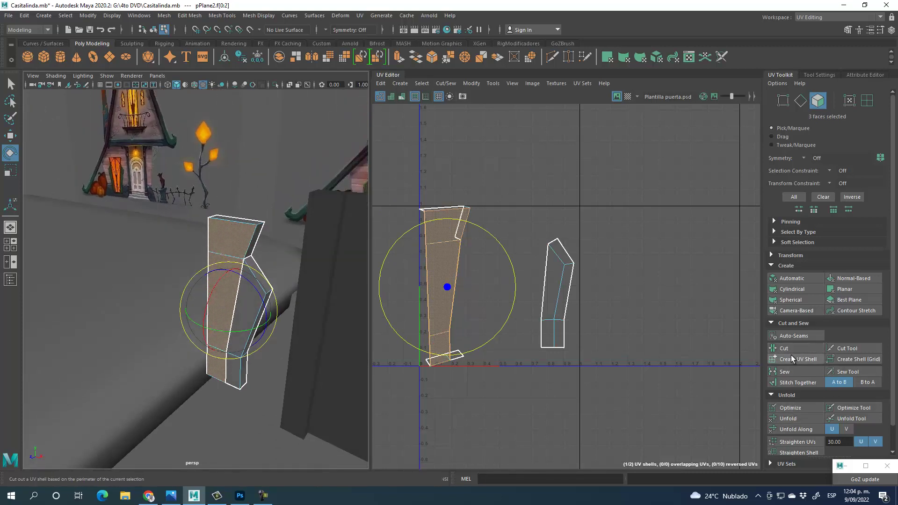
click(794, 358)
click(10, 135)
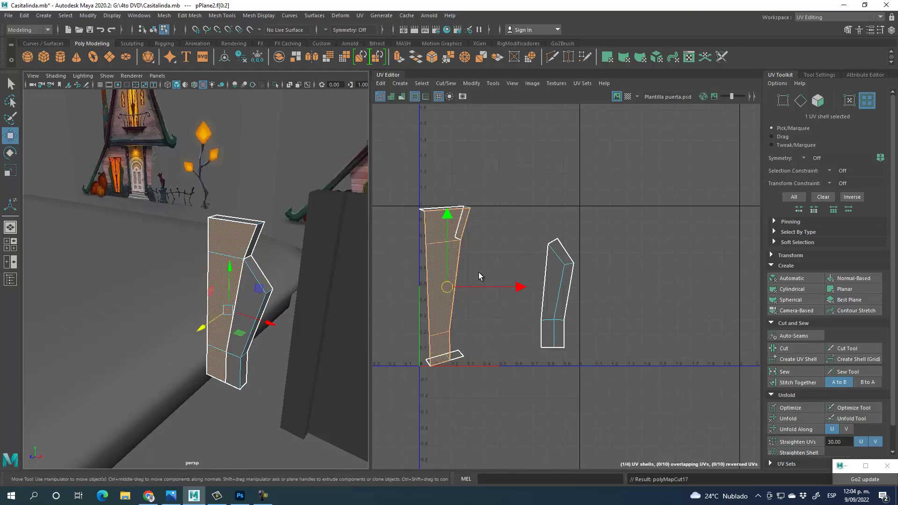
drag(451, 287, 511, 268)
Step: Unfold the inner front shell, straighten it by rotation and place it inside the UV tile beside the outer shell
click(796, 418)
key(e)
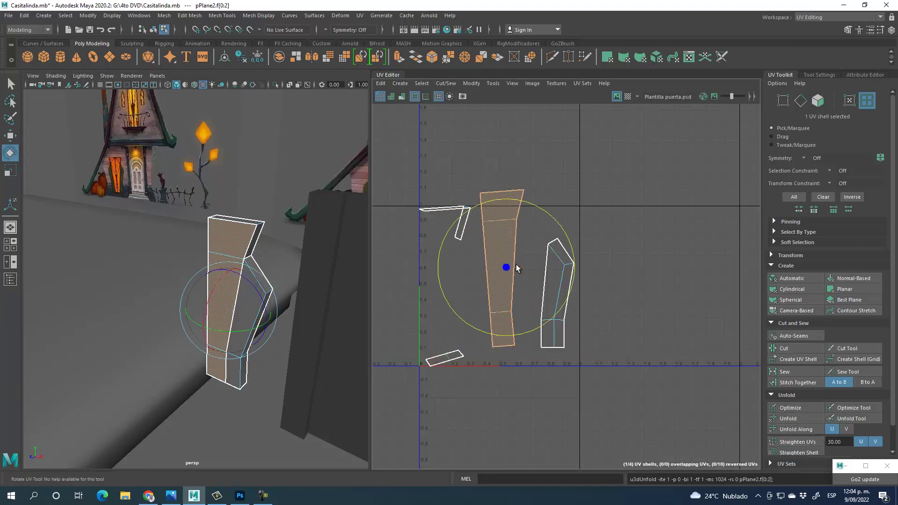
mouse_move(542, 222)
mouse_down()
mouse_move(560, 225)
mouse_move(548, 217)
mouse_up()
key(w)
drag(511, 272, 519, 287)
click(628, 253)
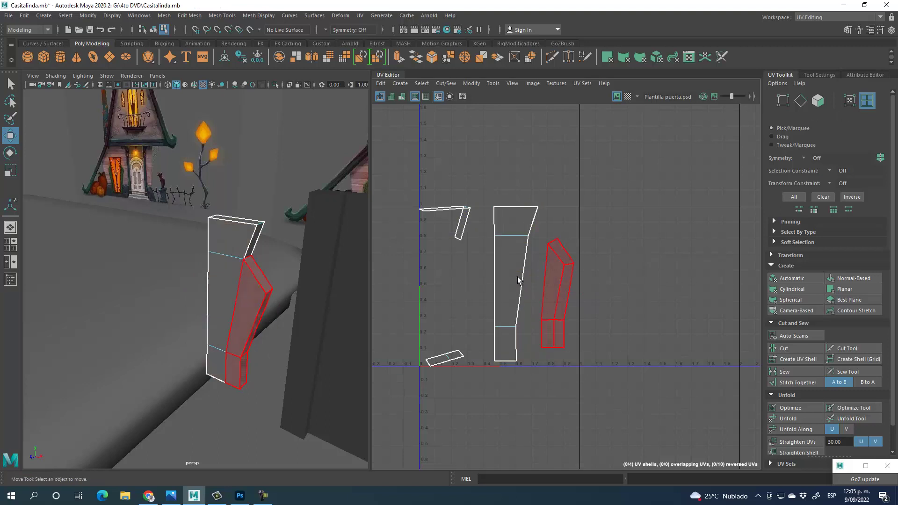
Step: Unfold the two remaining UV shells, the upper edge strip and the bottom edge strip
drag(411, 195, 470, 258)
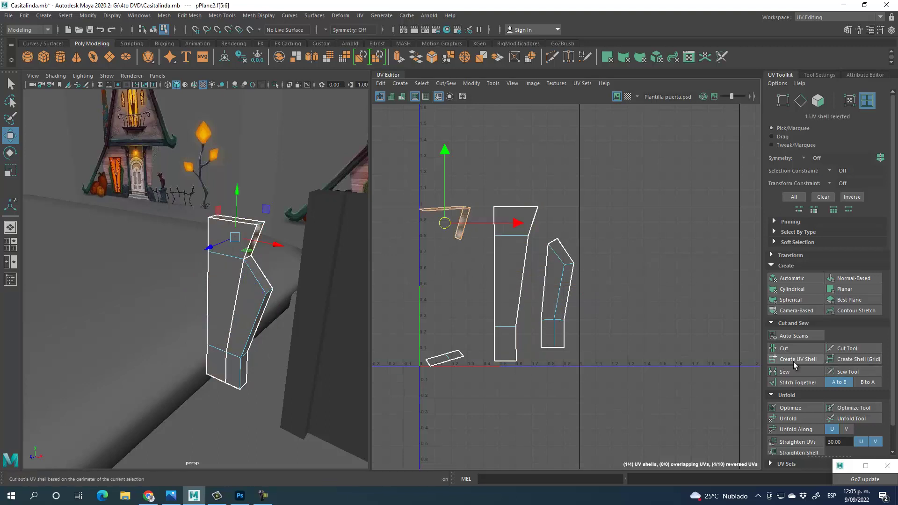
click(789, 419)
drag(407, 326, 457, 376)
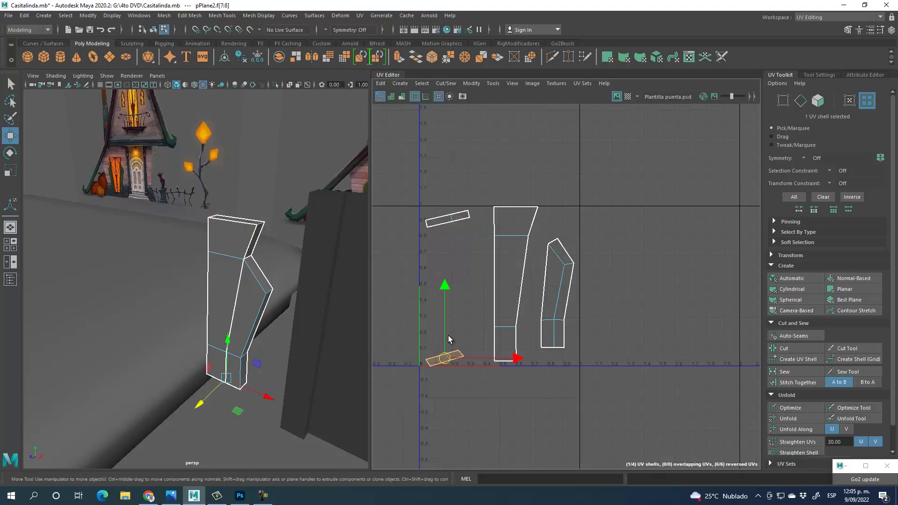
click(788, 418)
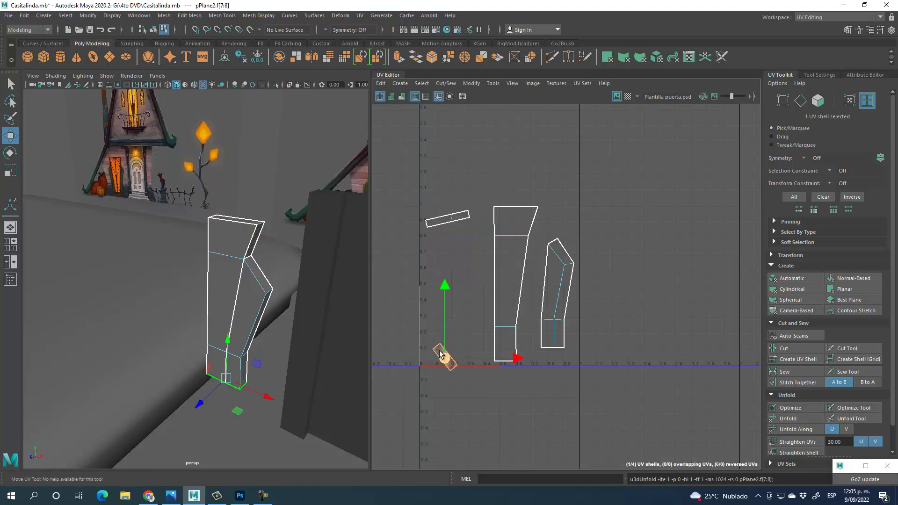
Step: Rotate the bottom edge strip's UV shell to horizontal and straighten the upper edge strip's UVs
key(e)
drag(476, 305, 416, 286)
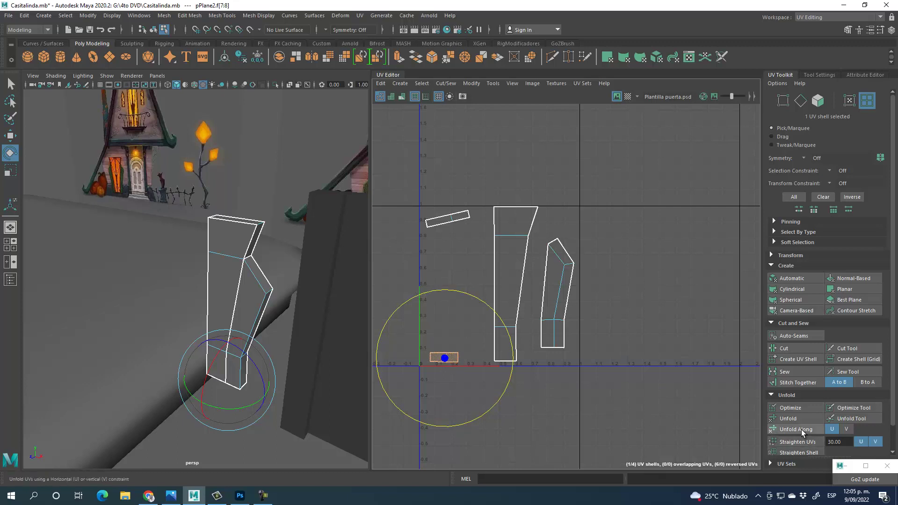
drag(415, 188, 463, 238)
click(794, 444)
Step: Move the upper edge strip's UV shell just outside the tile, beyond the inner front shell at the tile's upper corner
click(619, 247)
alt+middle_drag(459, 212, 518, 195)
key(w)
click(548, 193)
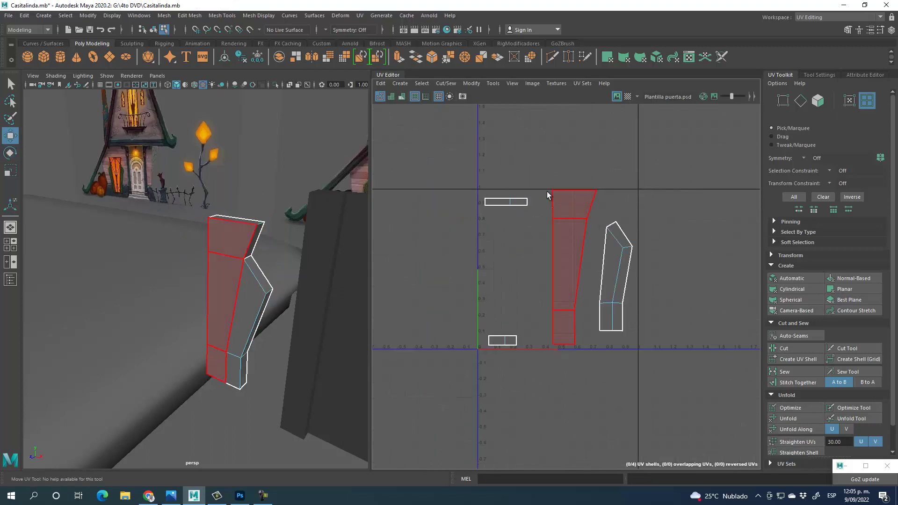
click(623, 275)
click(561, 213)
click(419, 214)
alt+middle_drag(647, 223, 628, 236)
drag(512, 229, 645, 204)
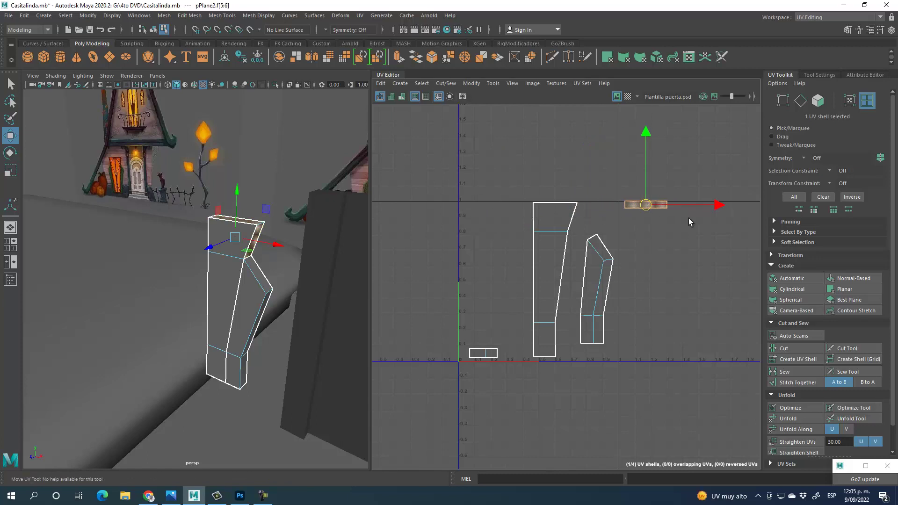
Step: Rotate the upper and bottom edge strip UV shells upright
key(e)
mouse_move(699, 163)
mouse_down()
mouse_move(695, 260)
mouse_move(687, 255)
mouse_up()
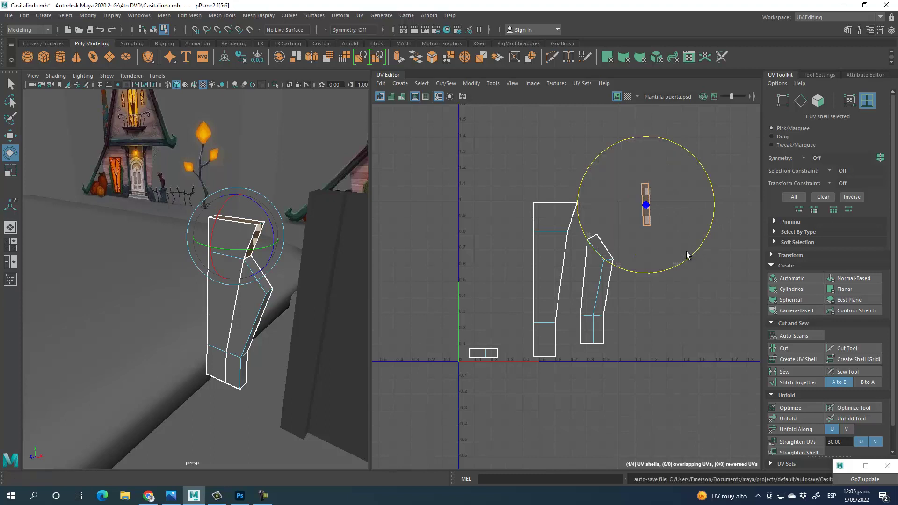
key(ctrl+z)
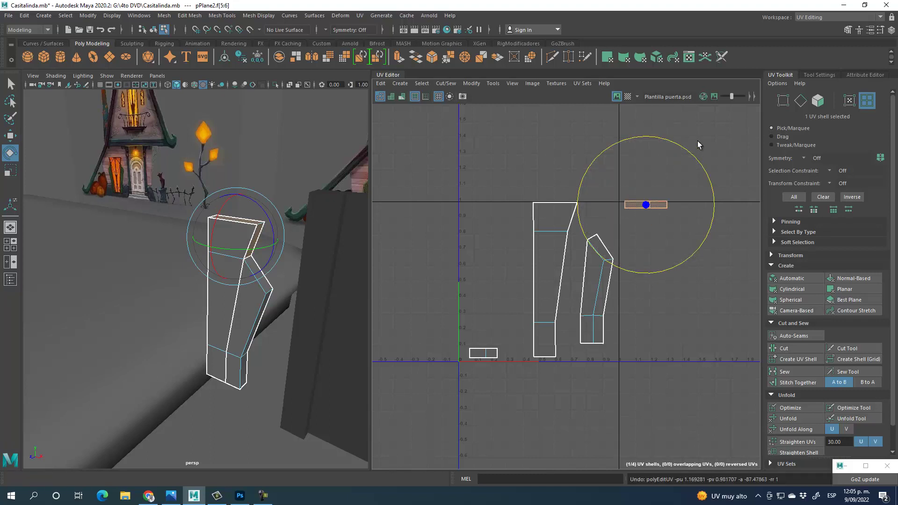
drag(684, 151, 688, 241)
drag(511, 389, 512, 390)
drag(525, 303, 534, 383)
Step: Place the upper edge strip inside the tile's upper-right corner and lower the inner front shell to the tile's bottom edge
click(10, 136)
click(646, 206)
drag(646, 206, 619, 229)
scroll(619, 229, up, 3)
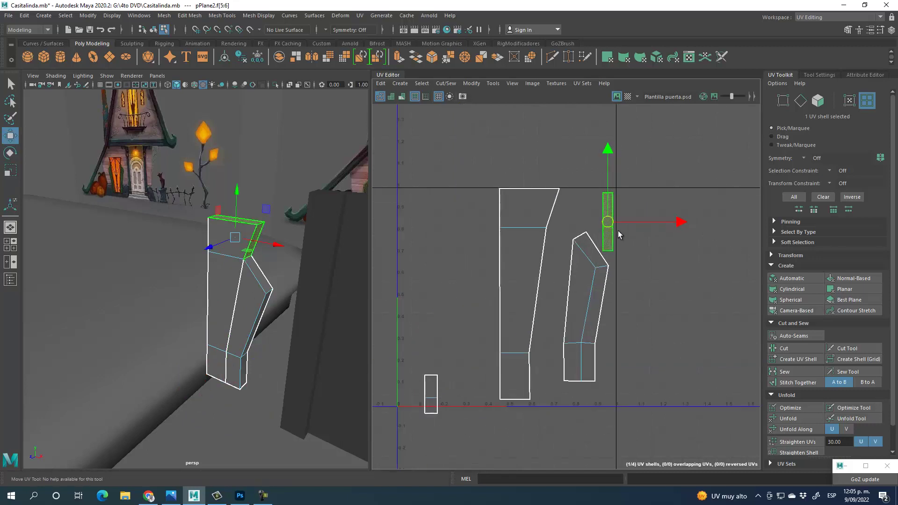
click(586, 305)
drag(586, 307, 581, 334)
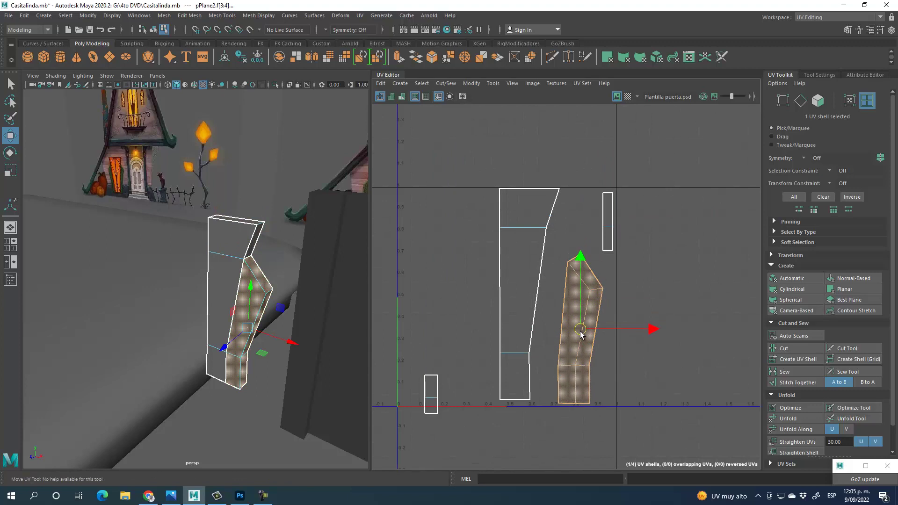
click(609, 227)
drag(608, 228, 608, 225)
Step: Shift the outer shell closer to the inner front shell and place the bottom edge strip beside the upper edge strip
drag(459, 166, 493, 235)
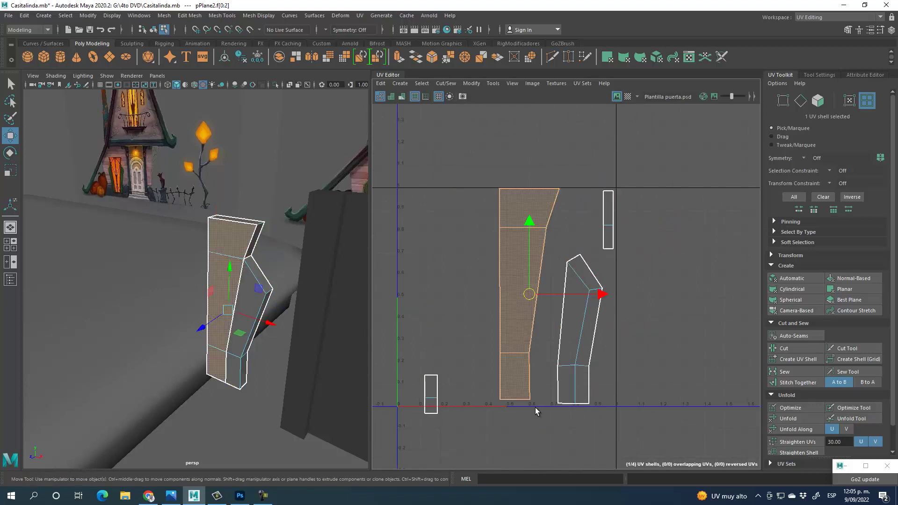
drag(529, 293, 549, 298)
drag(435, 395, 598, 221)
alt+middle_drag(622, 246, 568, 315)
Step: Scale down the bottom and upper edge strip UV shells
scroll(557, 295, up, 4)
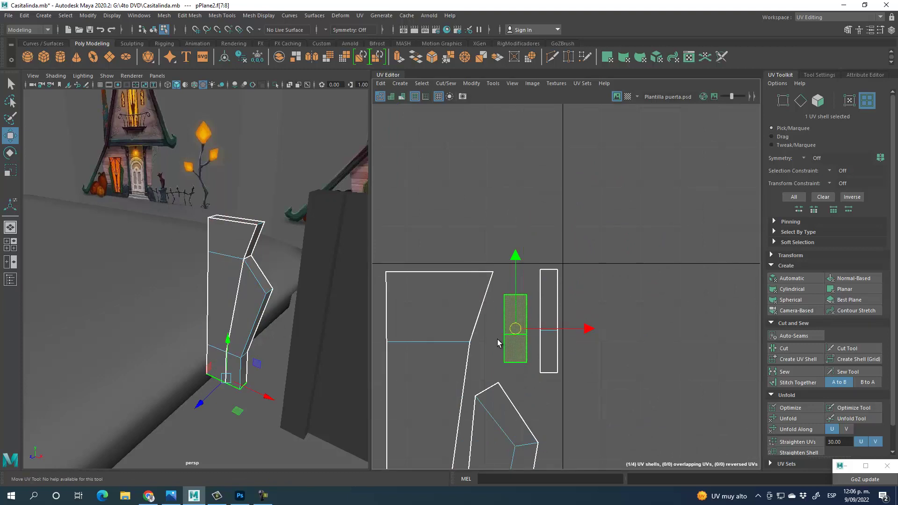
click(14, 177)
drag(520, 325, 498, 324)
drag(531, 253, 598, 410)
drag(549, 323, 532, 358)
drag(515, 329, 499, 316)
Step: Set the two edge strip shells close together in the free space above the inner front shell
click(17, 136)
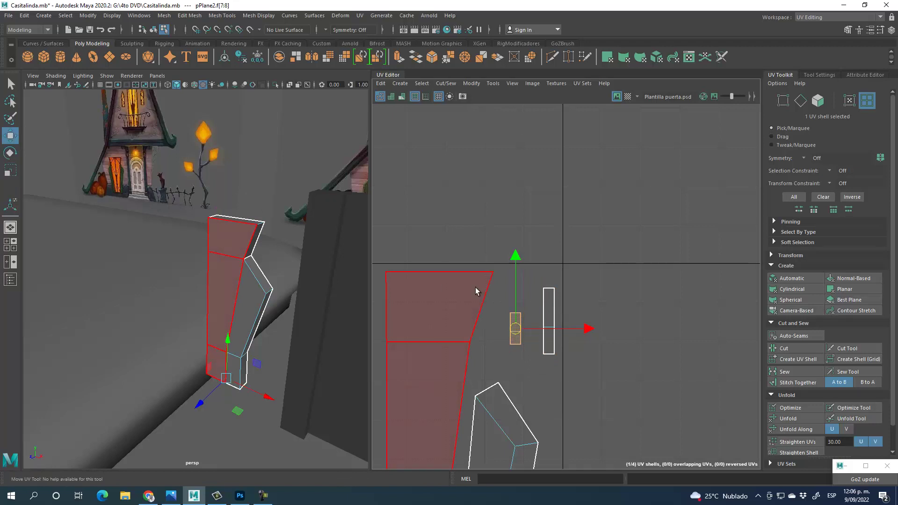
click(532, 300)
drag(526, 351, 526, 351)
drag(516, 333, 580, 391)
drag(545, 320, 528, 308)
alt+middle_drag(588, 414, 611, 266)
alt+right_drag(611, 266, 568, 223)
Step: Display the checker map and examine the texture distortion along the window half's side faces
alt+middle_drag(576, 364, 576, 311)
alt+middle_drag(231, 319, 215, 298)
alt+right_drag(215, 297, 257, 316)
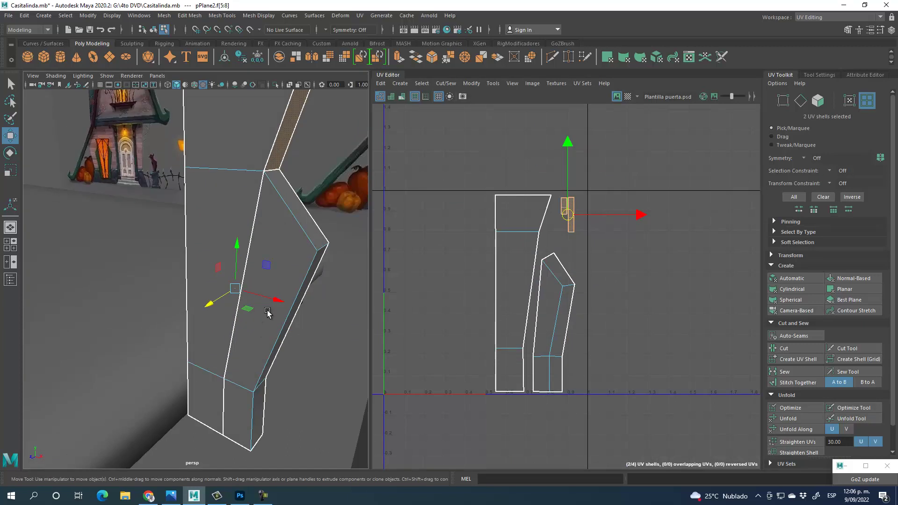
click(627, 97)
scroll(239, 301, up, 5)
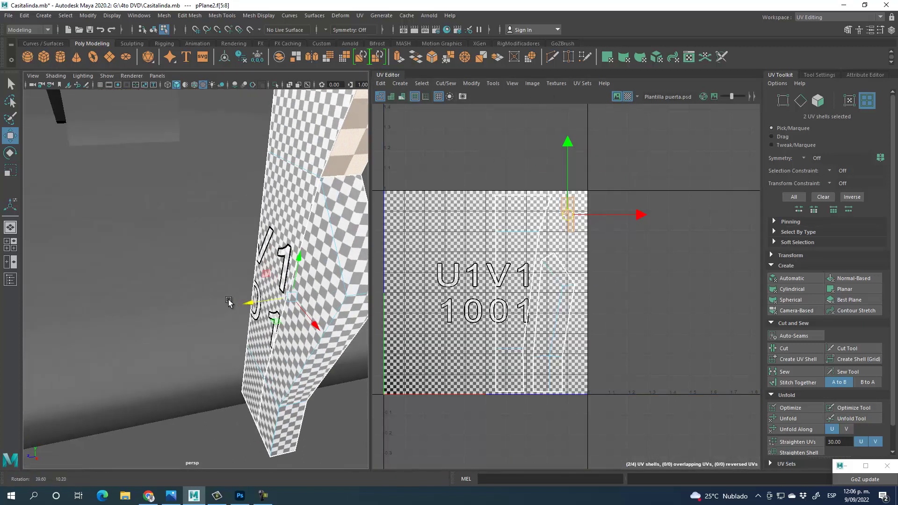
scroll(242, 297, down, 2)
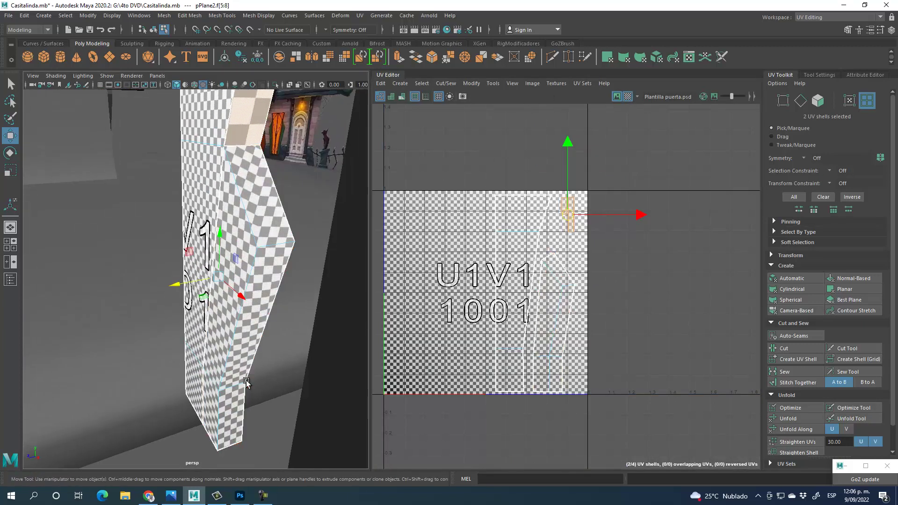
Step: Hide the checker map, split the upper slanted side face into its own UV shell and move it outside the tile
key(F11)
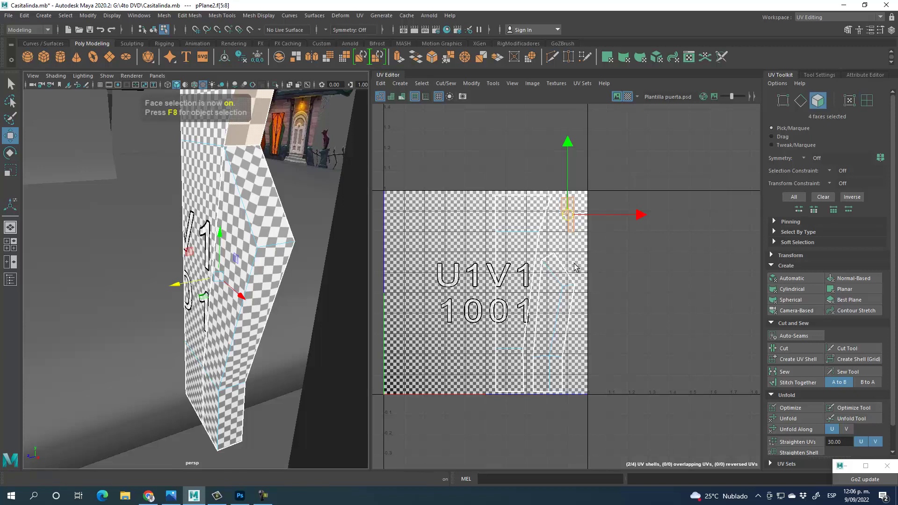
click(556, 269)
click(627, 96)
alt+middle_drag(595, 376, 560, 360)
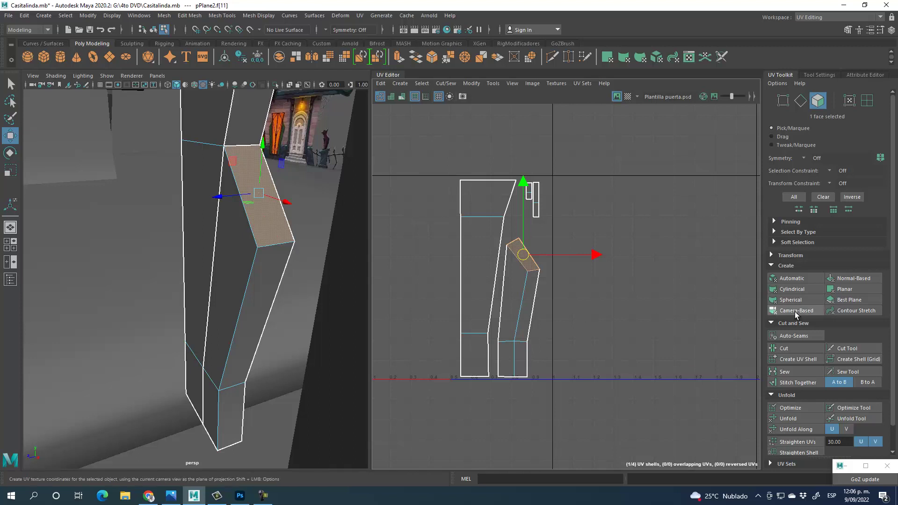
click(799, 359)
drag(523, 257, 577, 249)
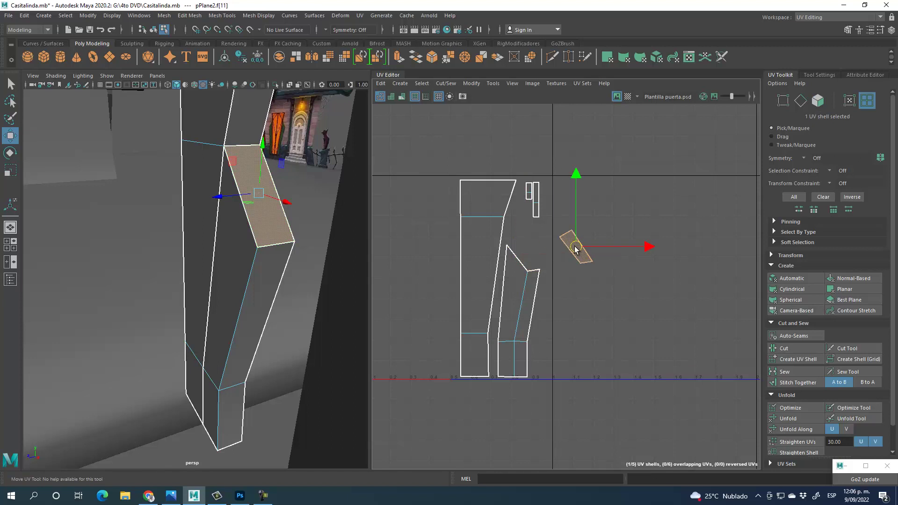
Step: Unfold the remaining inner front shell and the separated slanted face's shell
click(515, 297)
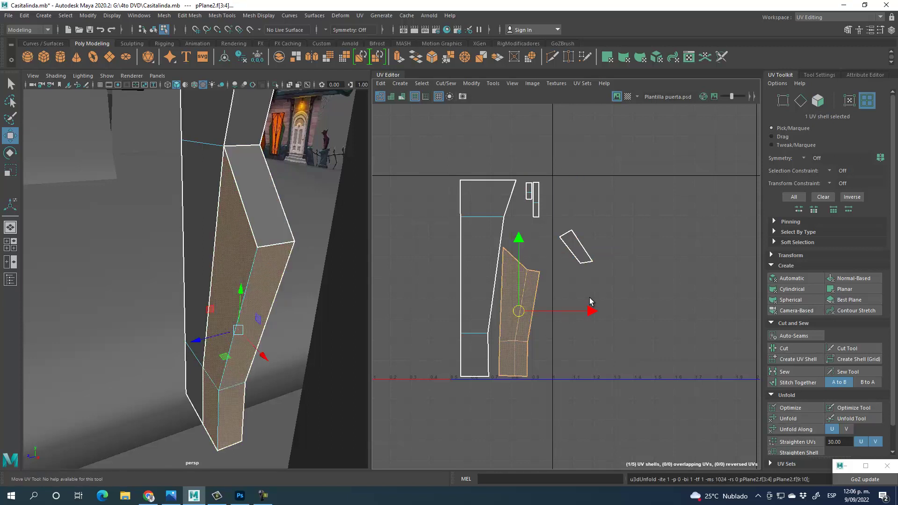
click(576, 246)
click(797, 419)
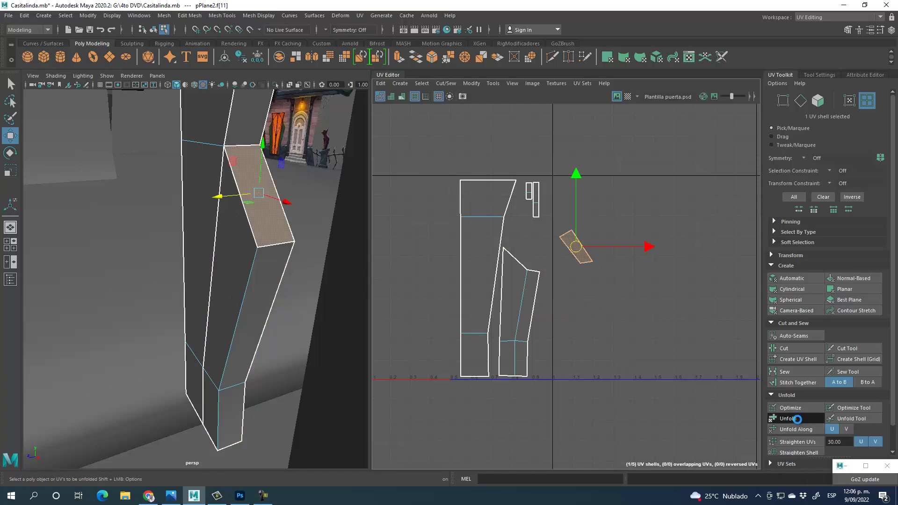
Step: Move the separated face's UV shell above the inner front shell's side strip and rotate it nearly upright
alt+middle_drag(555, 280, 514, 299)
scroll(501, 279, up, 6)
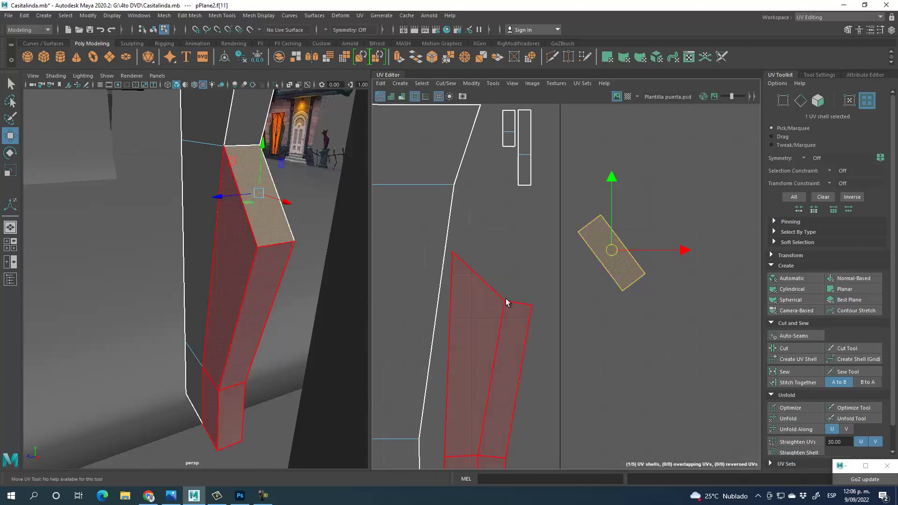
drag(605, 253, 499, 261)
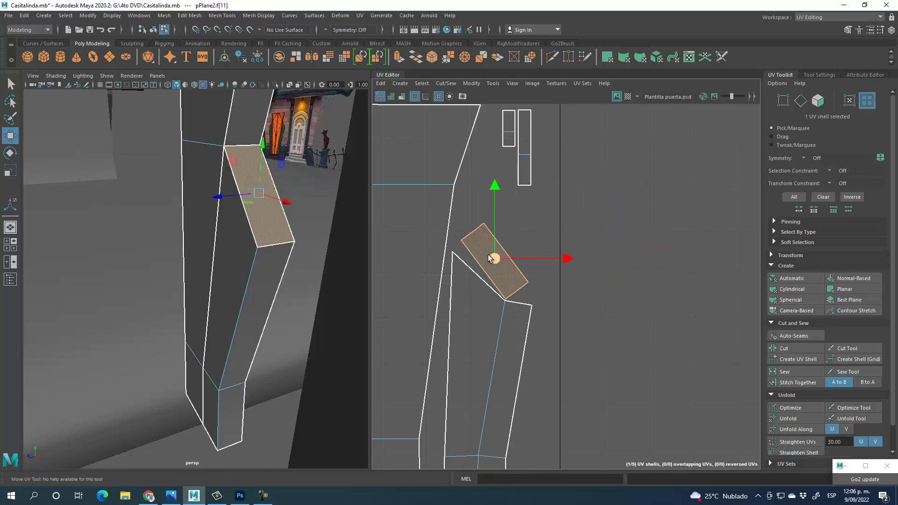
key(r)
key(e)
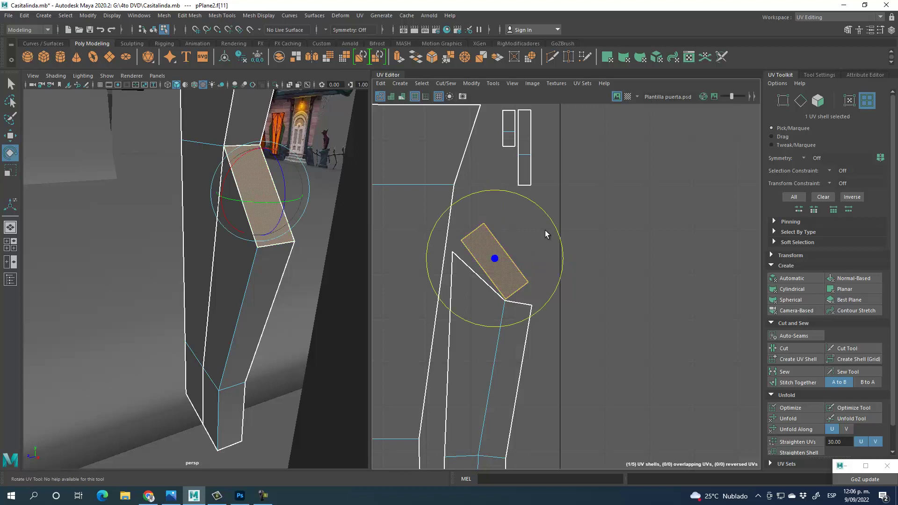
drag(549, 216, 579, 251)
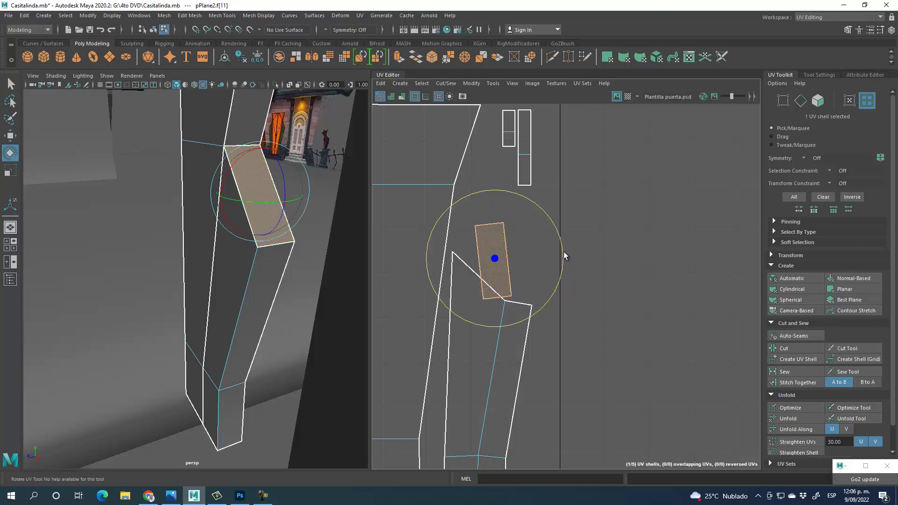
key(w)
drag(495, 259, 521, 264)
Step: Refine the separated face's rotation and position so its lower edge lines up with the side strip's upper edge
key(e)
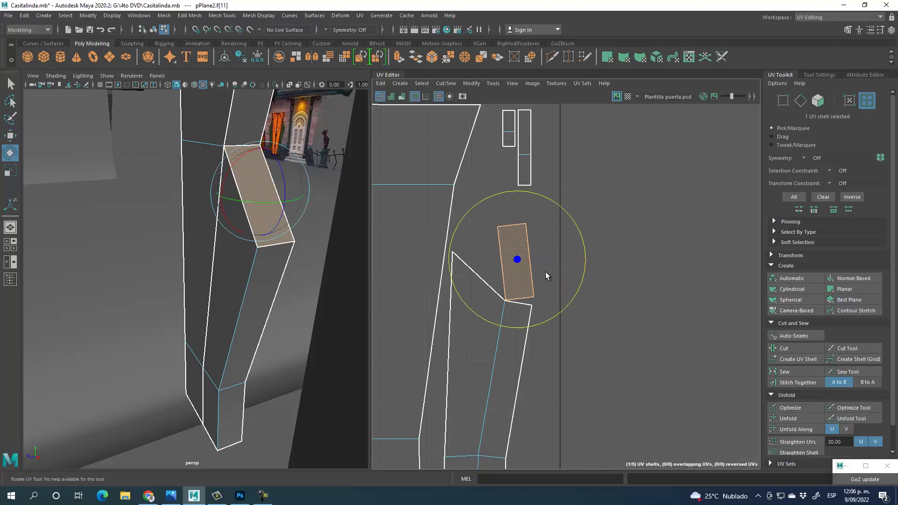
drag(586, 254, 596, 274)
key(w)
drag(520, 266, 528, 267)
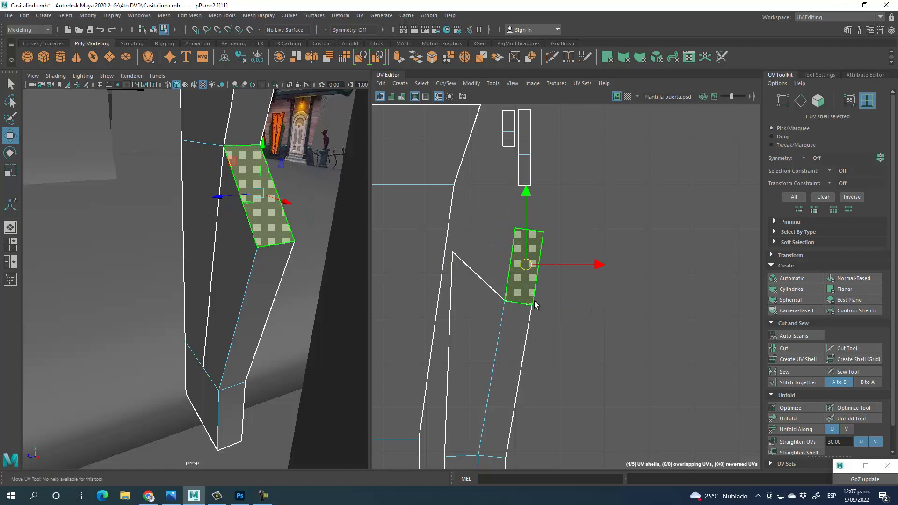
scroll(539, 309, up, 4)
key(r)
key(e)
drag(591, 203, 591, 203)
key(w)
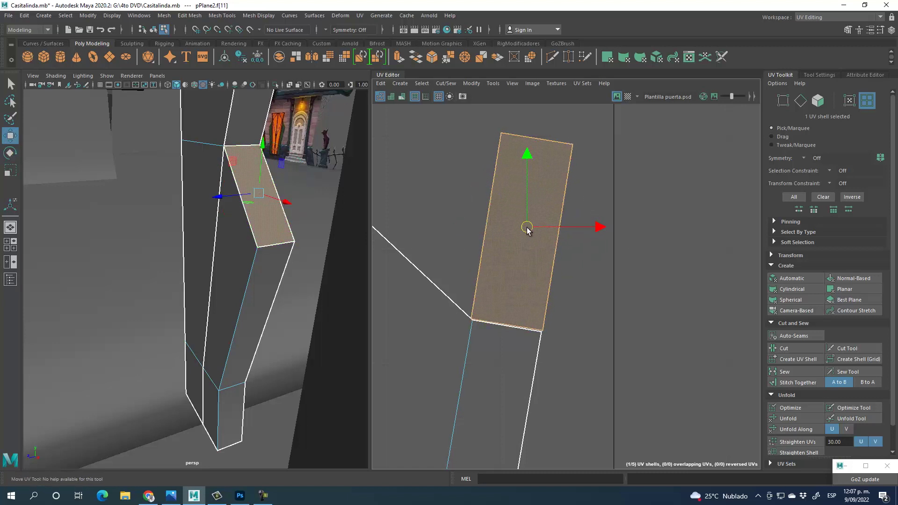
Step: Try to sew the separated face to the inner front shell at their shared corner UVs, and undo the sewing
click(849, 100)
click(478, 318)
alt+middle_drag(486, 356, 581, 327)
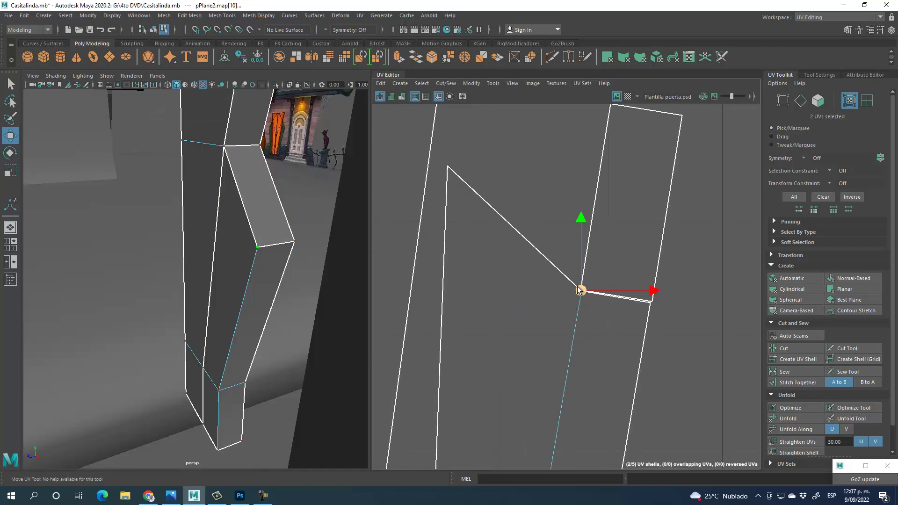
click(784, 372)
alt+middle_drag(609, 276, 589, 281)
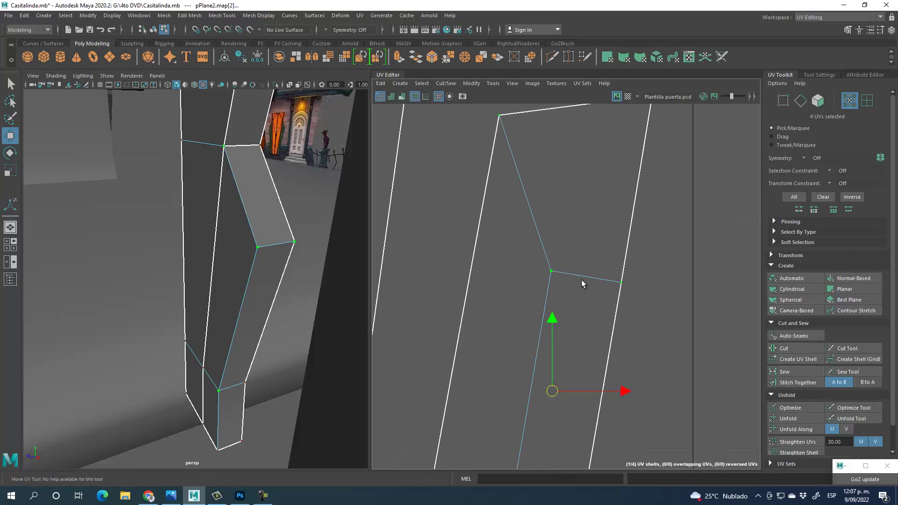
key(ctrl+z)
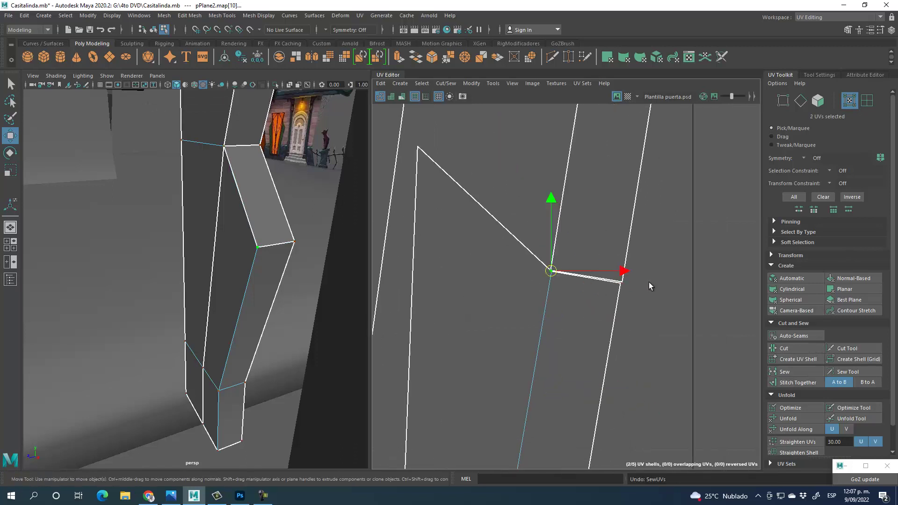
Step: Display the checker map temporarily to examine the pattern across the front and slanted side faces, and review the UV layout
click(819, 101)
alt+middle_drag(674, 243, 555, 203)
scroll(557, 211, down, 5)
click(628, 97)
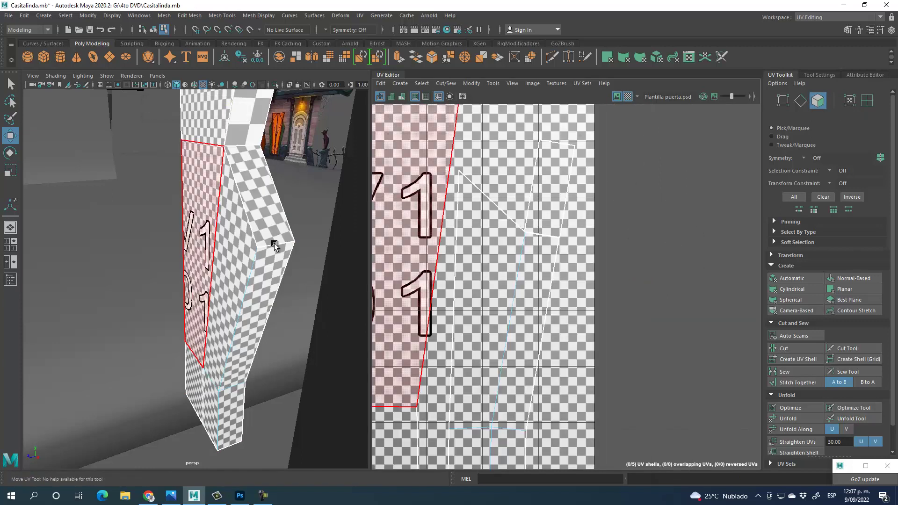
alt+drag(272, 307, 307, 307)
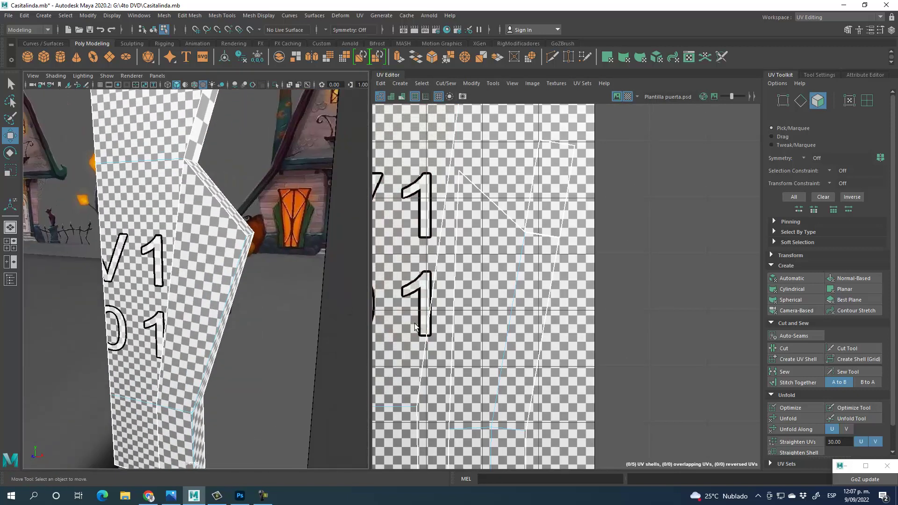
click(628, 97)
scroll(471, 277, down, 2)
click(471, 276)
scroll(475, 276, down, 5)
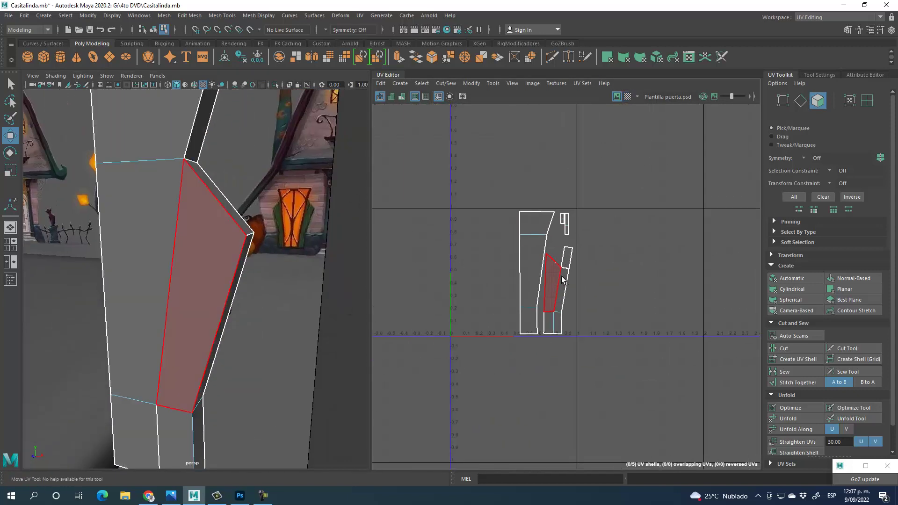
Step: Switch the workspace to Maya Classic and select the window half pPlane2 as a whole object
click(830, 18)
click(818, 36)
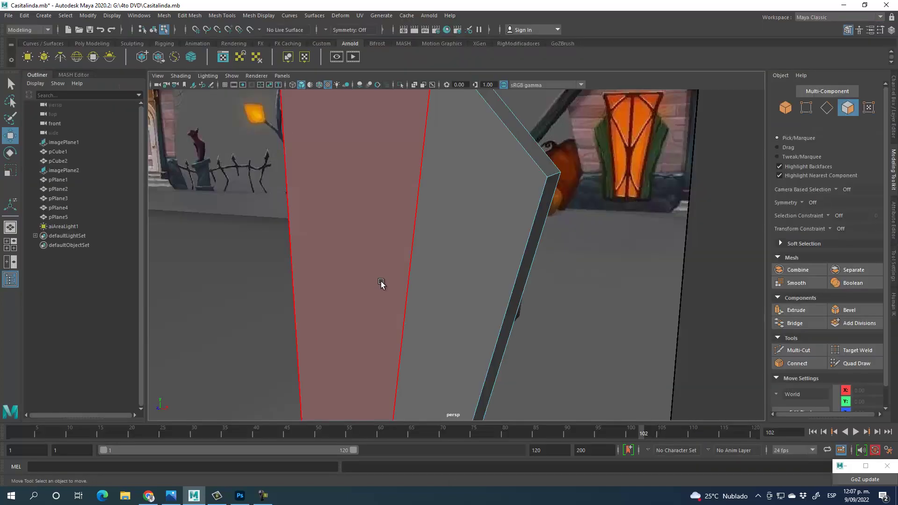
click(788, 109)
scroll(408, 251, down, 4)
alt+drag(409, 250, 459, 253)
scroll(388, 295, down, 4)
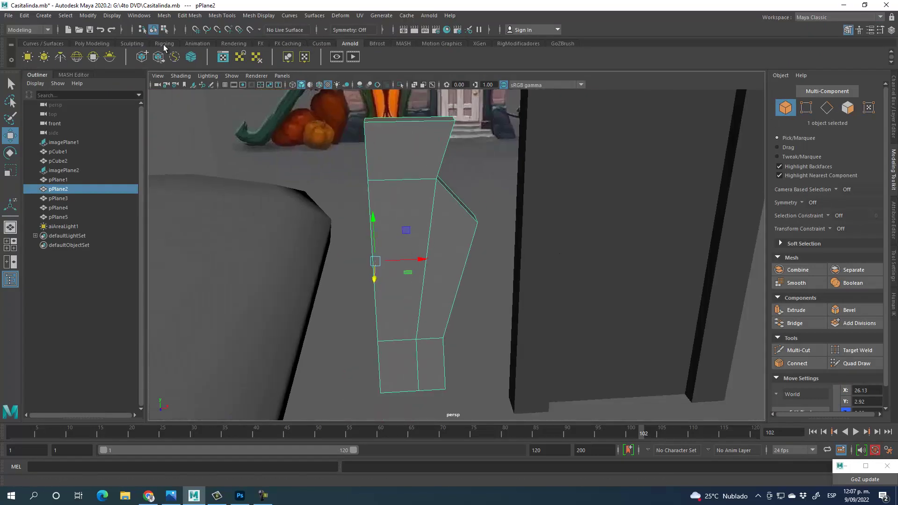
Step: Mirror the window half pPlane2 along X with the axis position set to Object and a merge threshold of 0.1
click(89, 43)
click(312, 57)
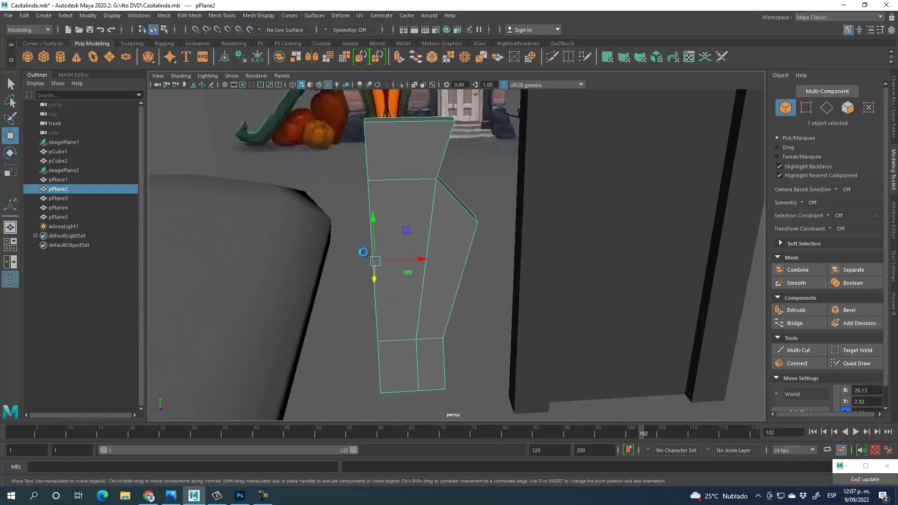
click(679, 274)
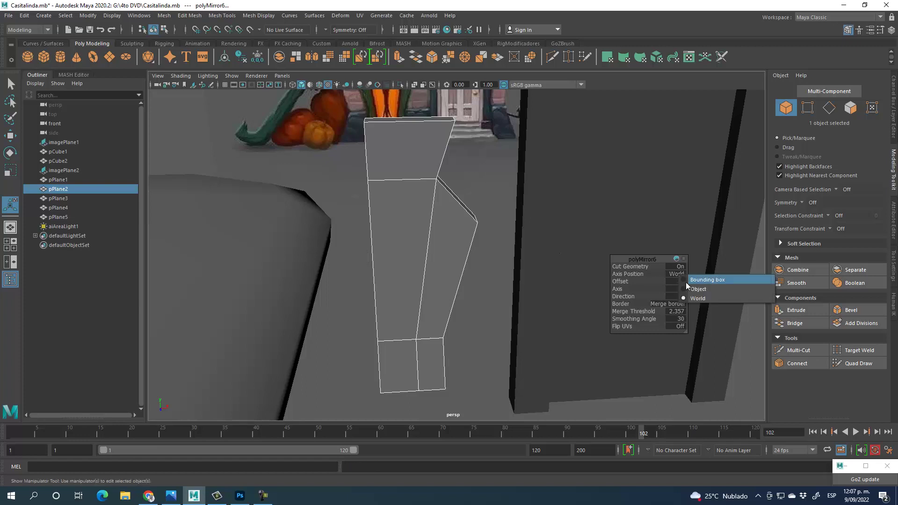
click(685, 291)
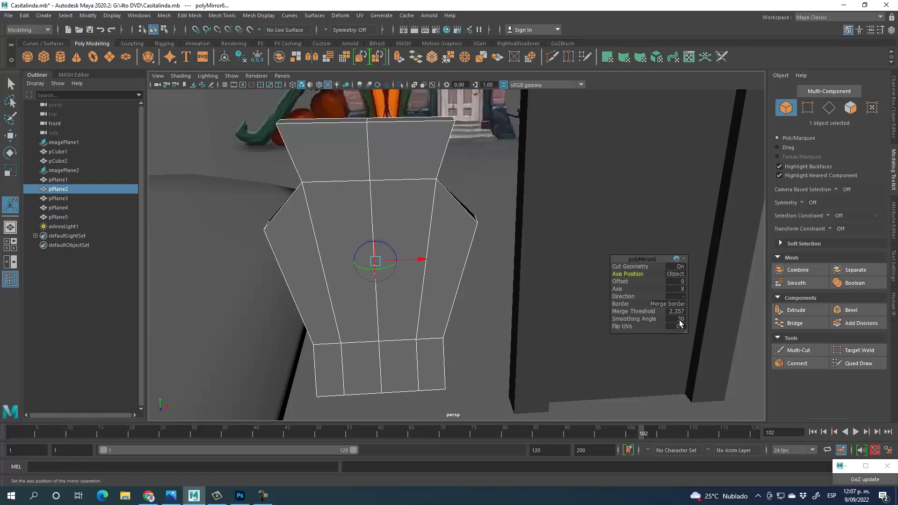
key(Return)
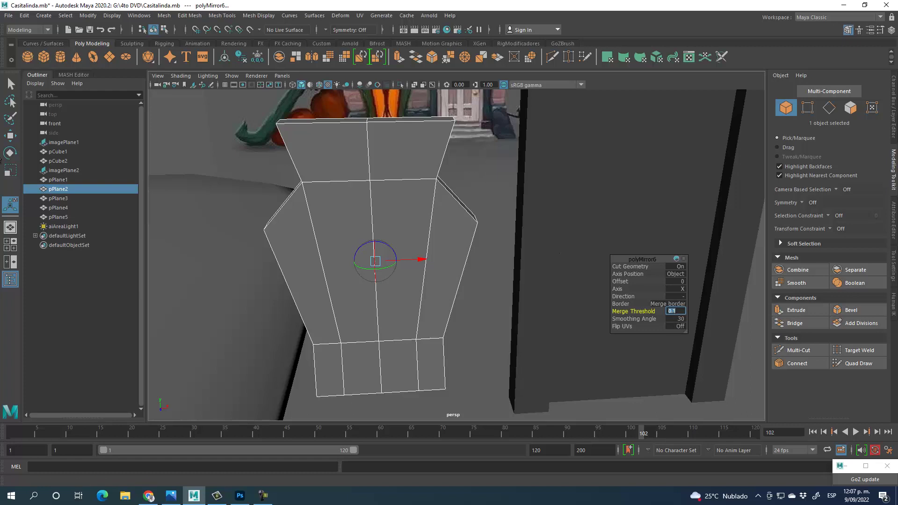
click(11, 136)
alt+drag(436, 297, 425, 315)
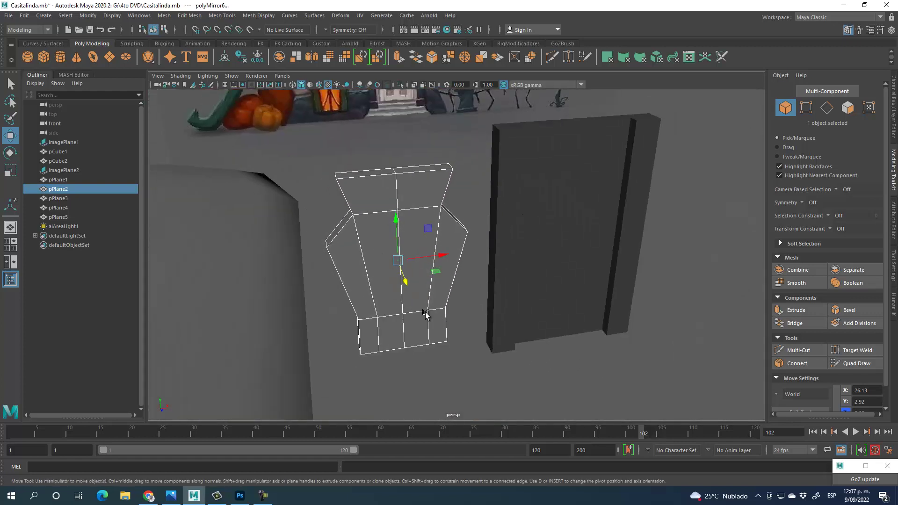
alt+middle_drag(425, 314, 418, 309)
Step: Delete the two small pointed pieces pPlane4 and pPlane5 on either side of the large pointed piece
alt+drag(512, 251, 457, 272)
click(519, 214)
click(399, 288)
click(436, 275)
click(378, 237)
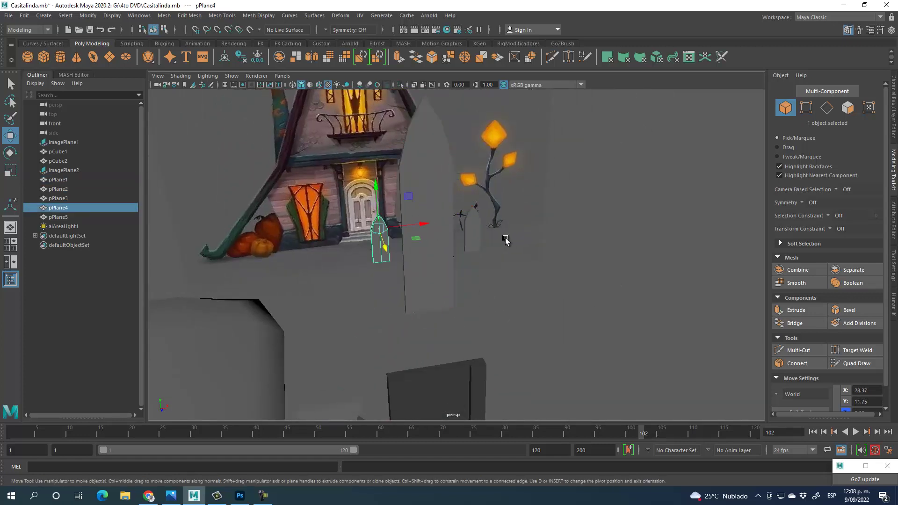
key(Delete)
click(476, 230)
key(Delete)
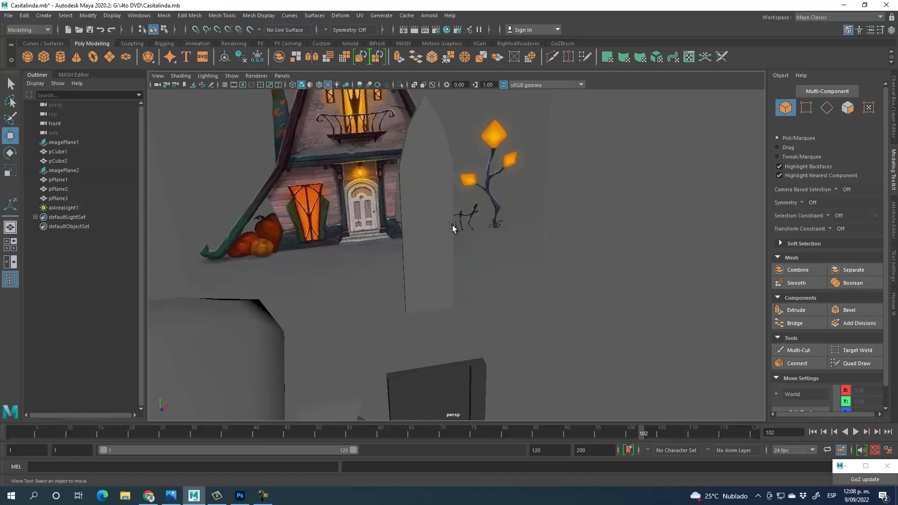
Step: Select the large pointed piece pPlane1 and switch to the UV Editing workspace
click(424, 204)
alt+drag(574, 326, 594, 317)
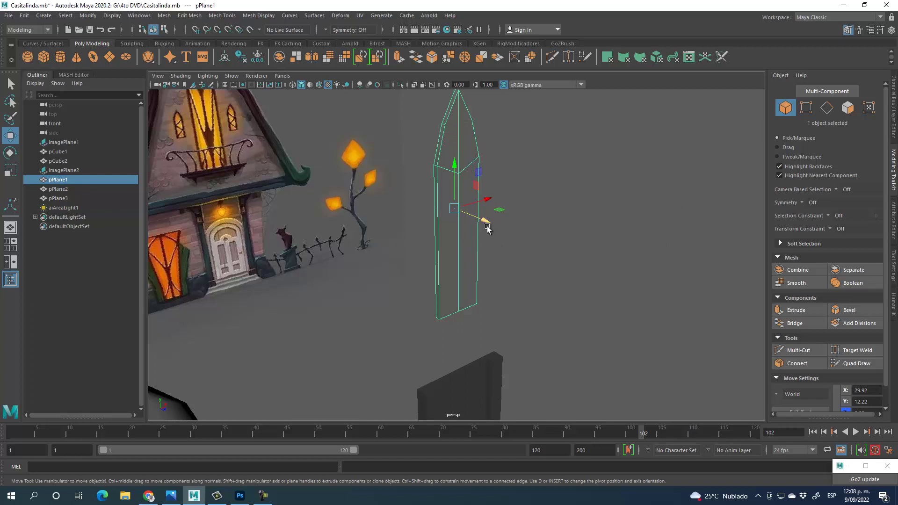
click(832, 18)
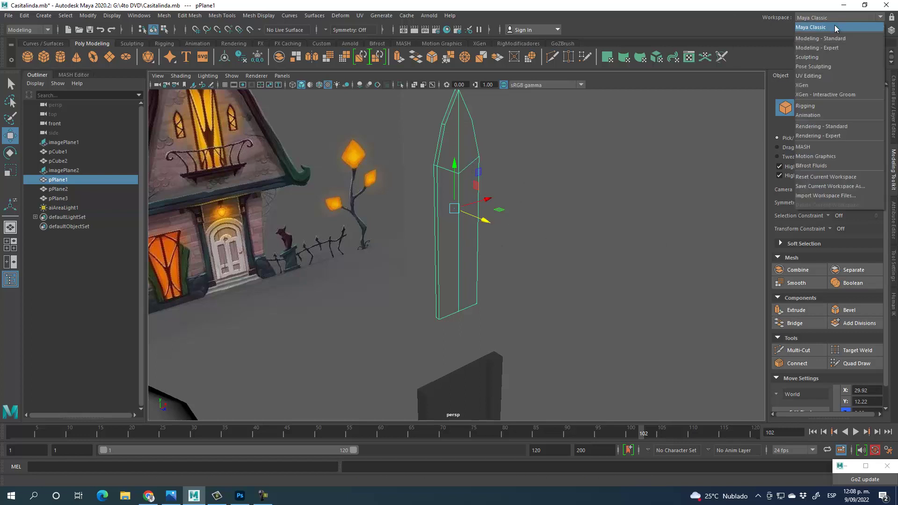
click(814, 76)
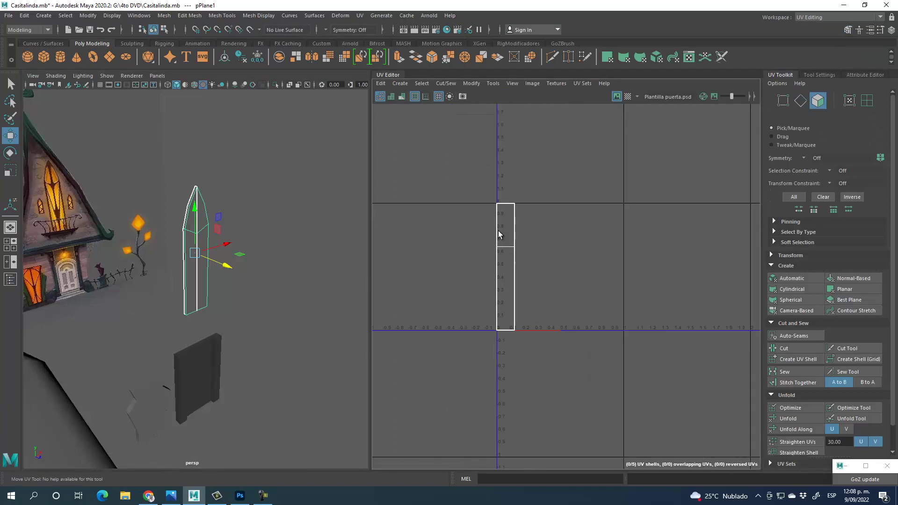
drag(459, 189, 606, 424)
click(868, 21)
click(858, 104)
click(521, 173)
click(467, 183)
click(851, 17)
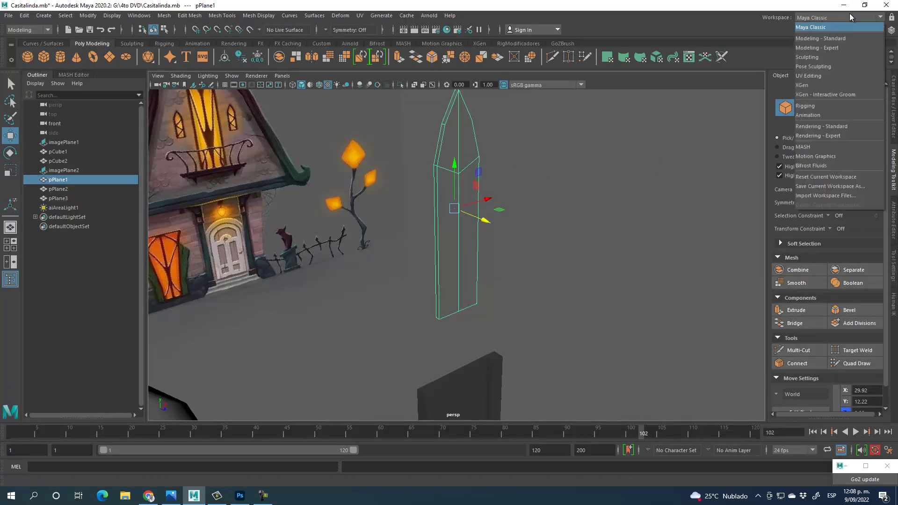
click(814, 76)
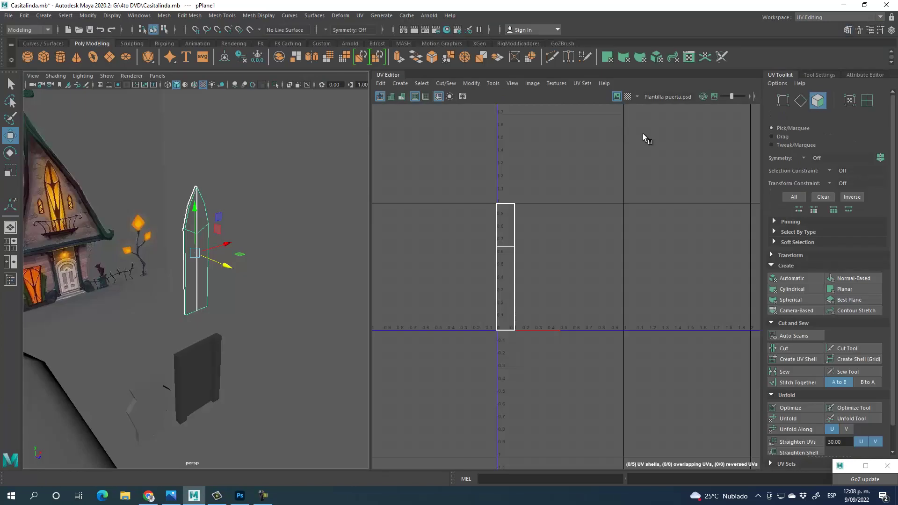
Step: Select all faces of the pointed piece pPlane1 and create camera-based UVs for them from a nearly frontal view
drag(472, 168, 599, 414)
drag(162, 178, 253, 344)
alt+drag(238, 263, 262, 254)
right_drag(231, 233, 275, 222)
drag(208, 157, 306, 336)
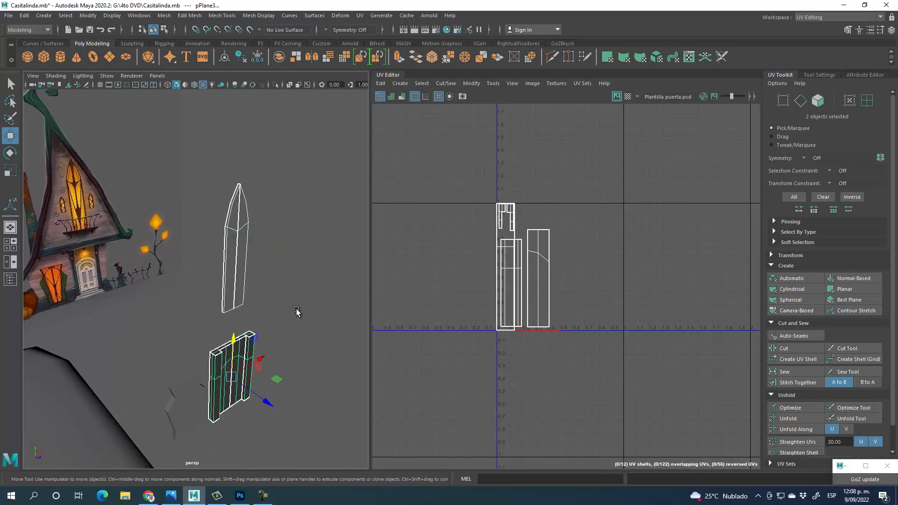
click(242, 202)
click(818, 100)
drag(189, 156, 304, 315)
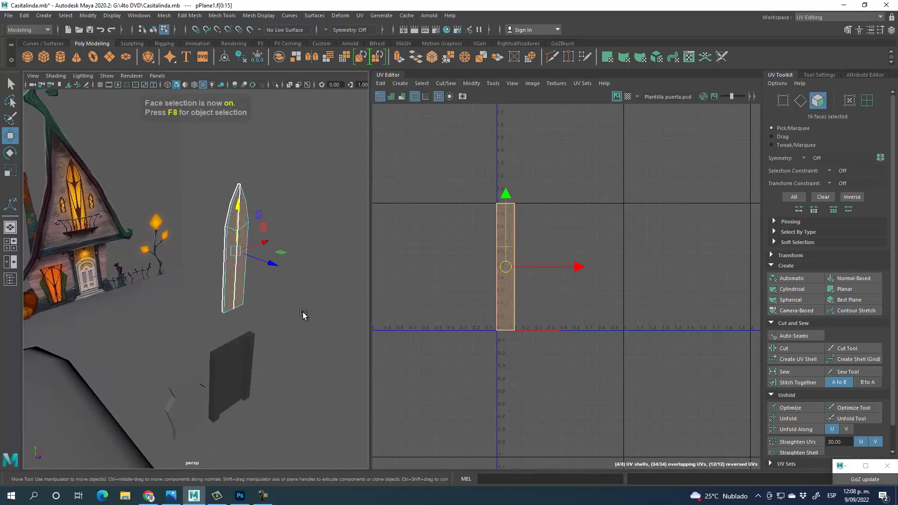
scroll(262, 241, up, 5)
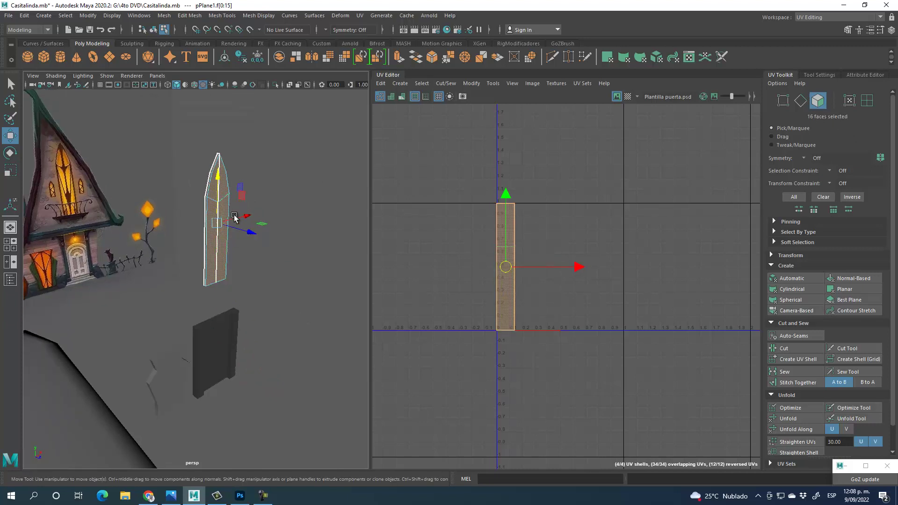
alt+drag(274, 243, 260, 297)
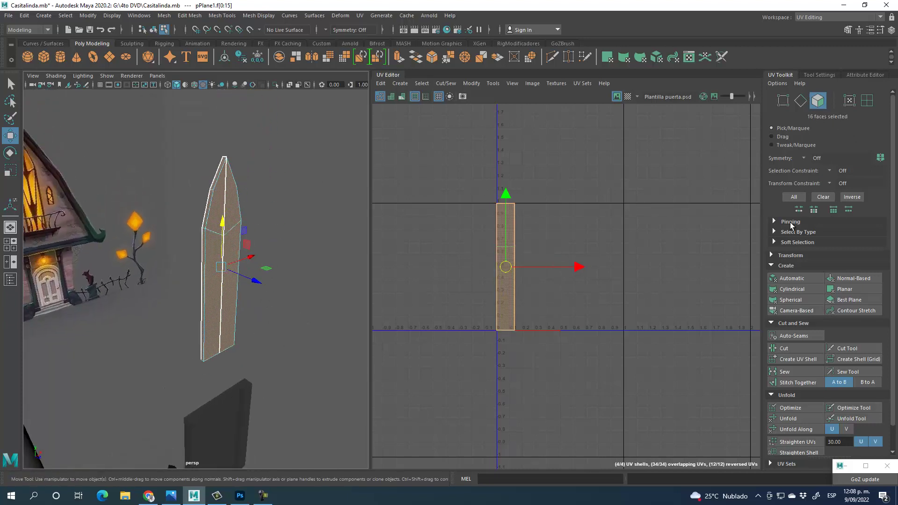
alt+drag(261, 263, 292, 266)
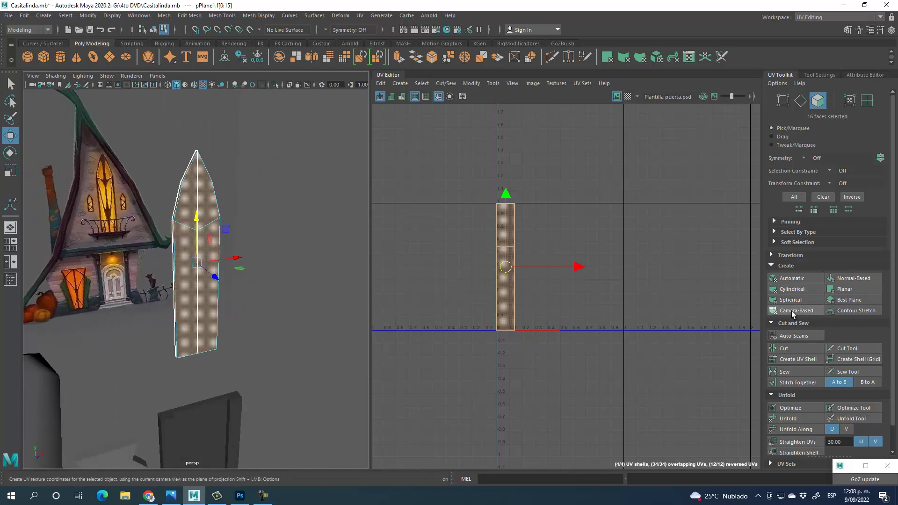
click(795, 311)
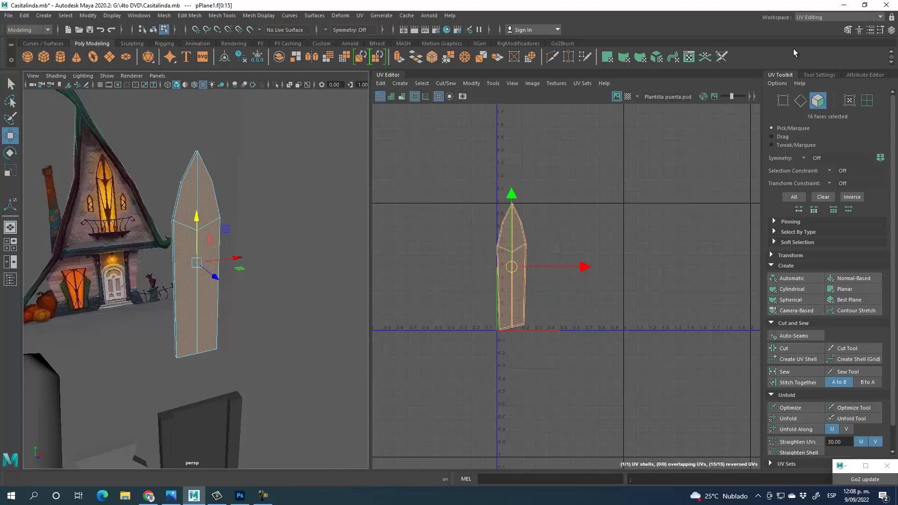
Step: Separate the pointed piece's four front faces into their own UV shell and move it away from the remaining UVs
click(582, 207)
click(506, 234)
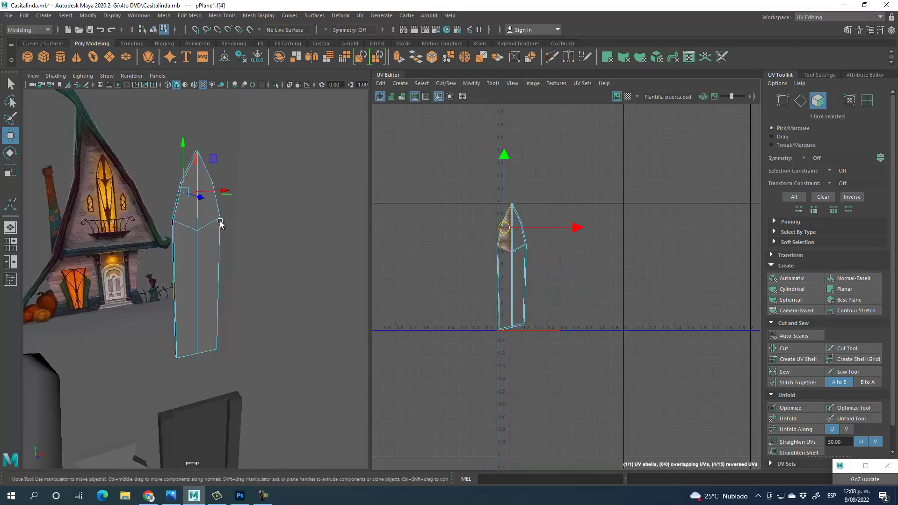
shift+click(205, 207)
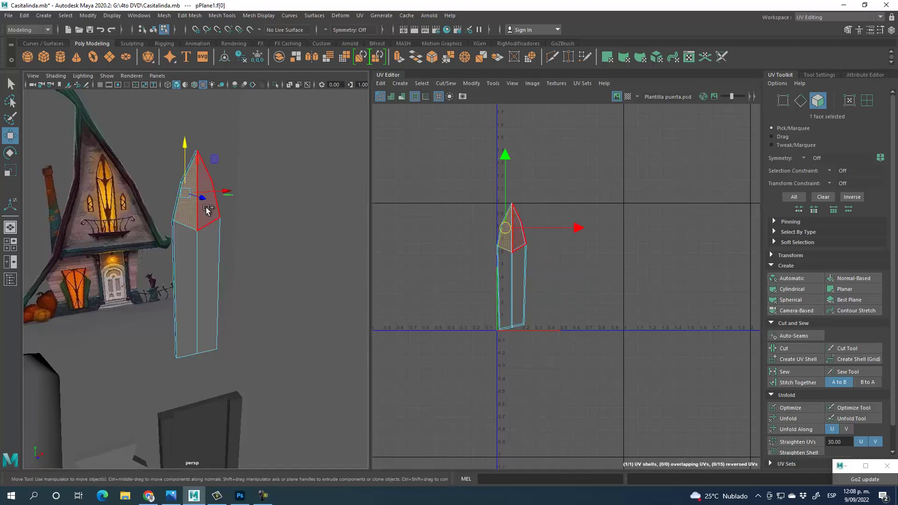
shift+click(204, 238)
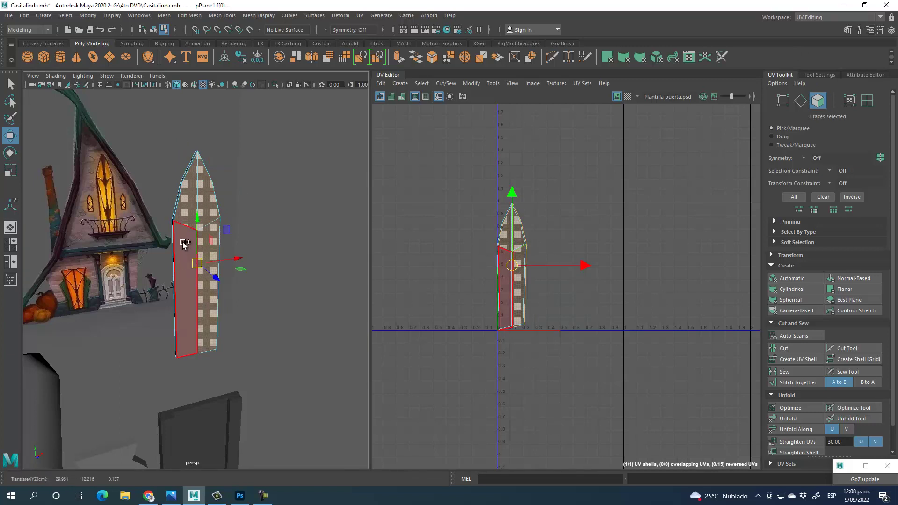
shift+click(186, 248)
alt+drag(189, 255, 267, 260)
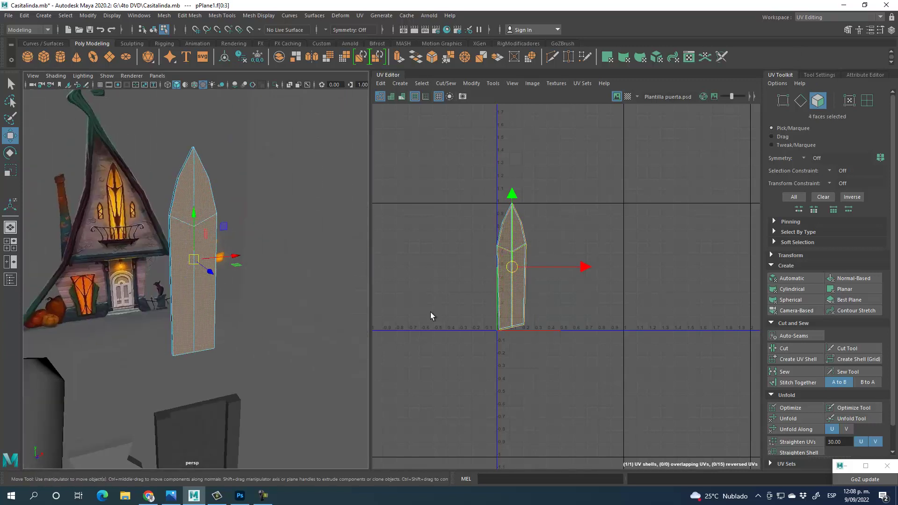
click(788, 418)
key(ctrl+z)
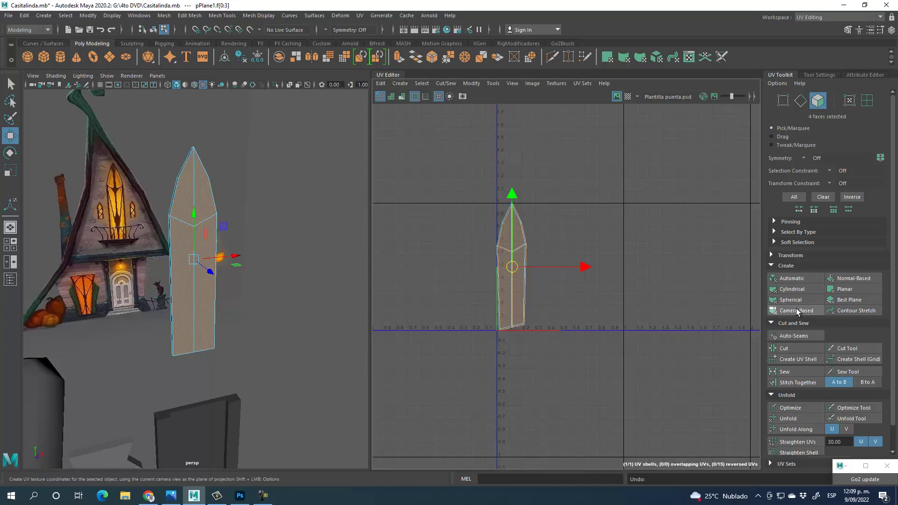
click(799, 361)
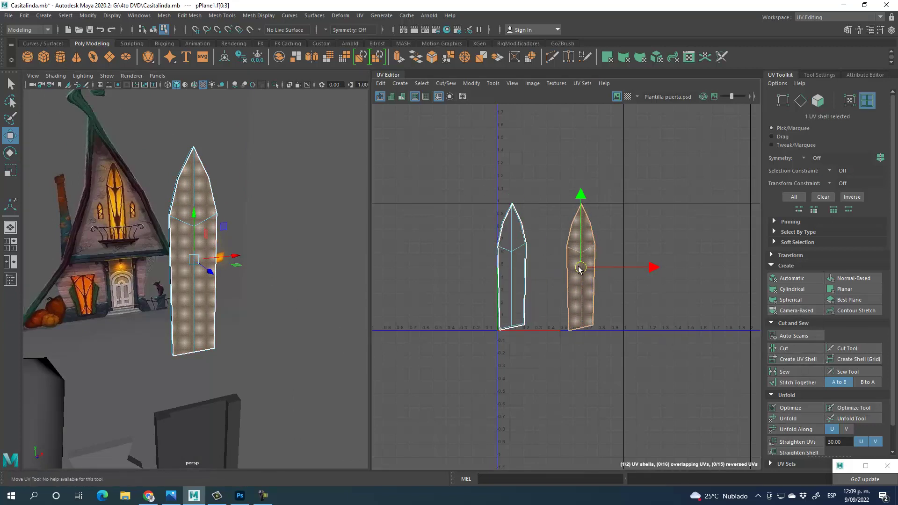
Step: Unfold the front shell and the remaining back-and-side shell, rotating the front one upright
click(790, 419)
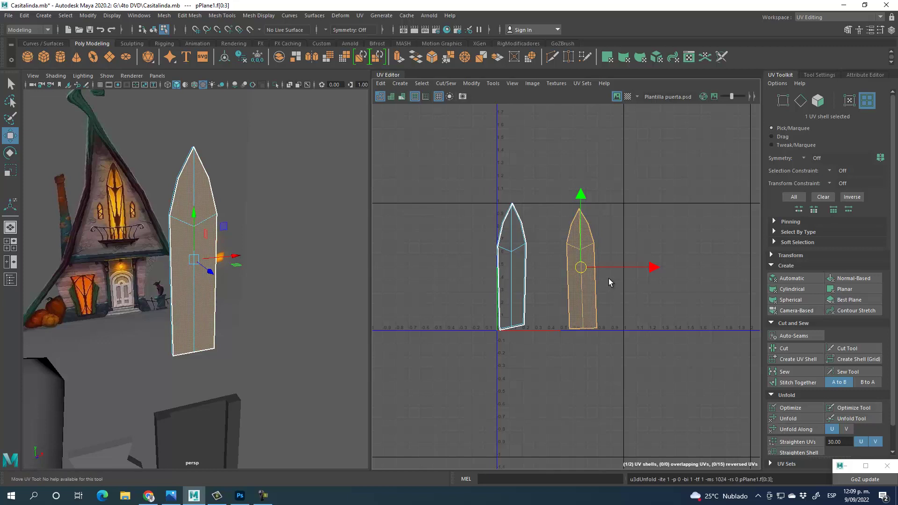
click(10, 152)
drag(640, 234, 640, 233)
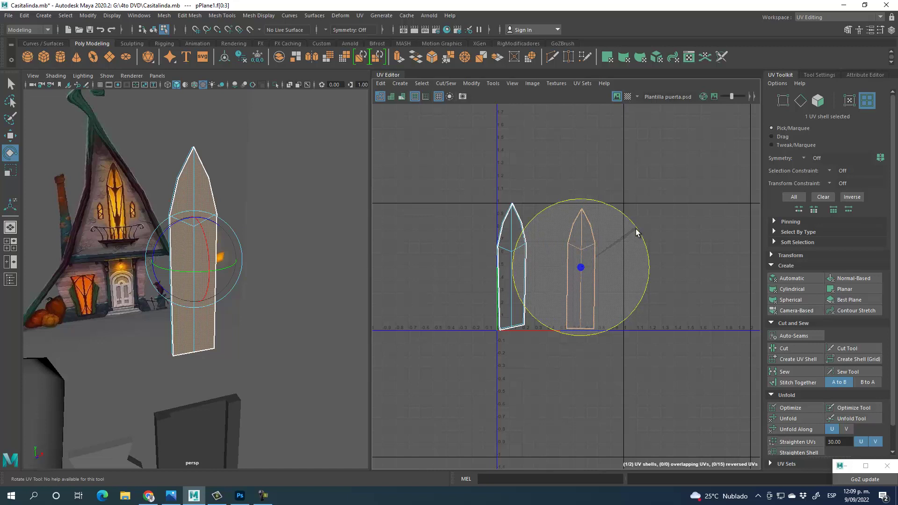
drag(635, 229, 635, 229)
click(671, 207)
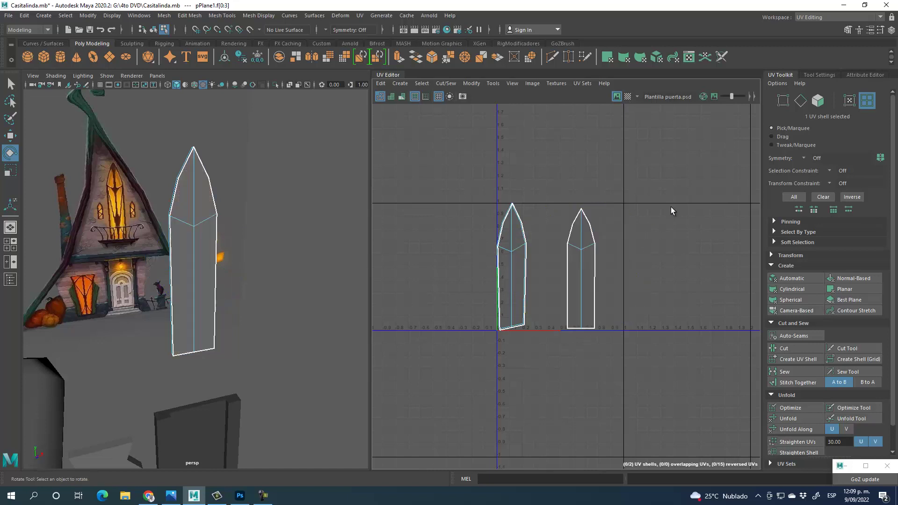
drag(535, 350, 536, 346)
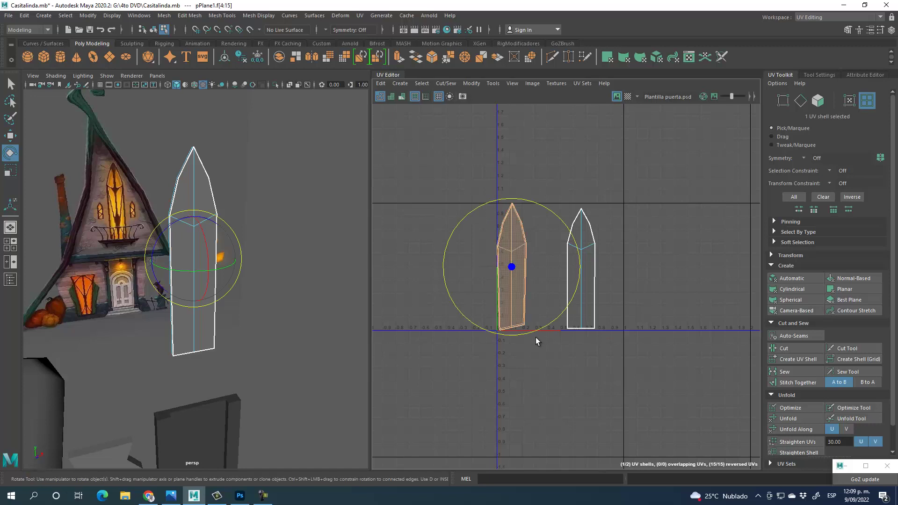
click(796, 419)
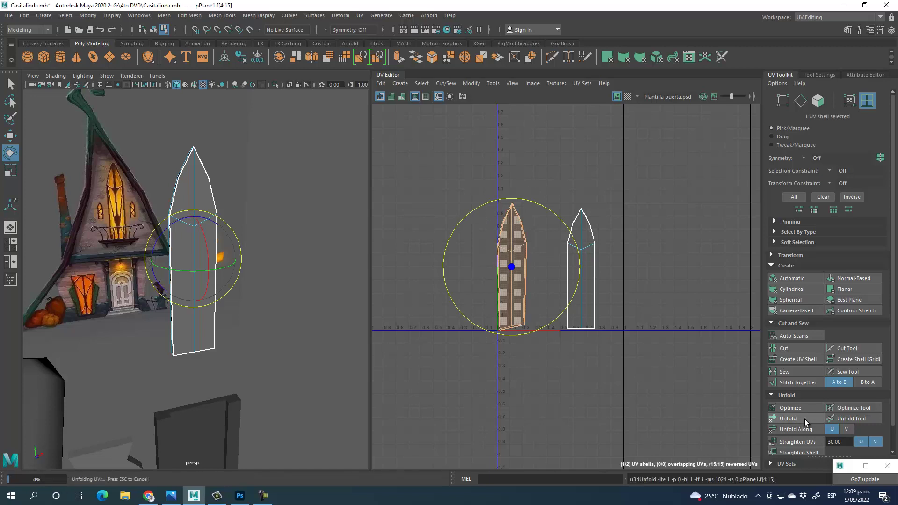
Step: Apply planar mapping to the front shell, fitted to the bounding box and projected from the Z axis
drag(464, 218, 625, 346)
click(549, 193)
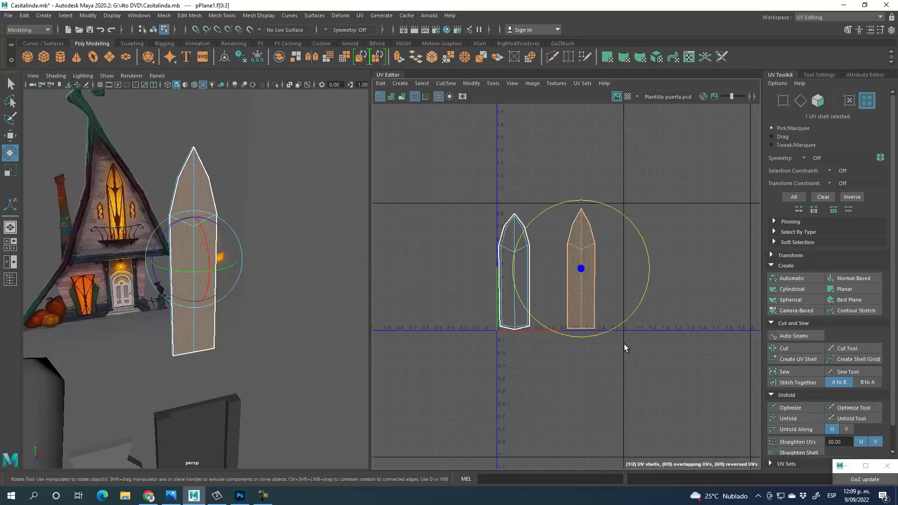
scroll(596, 283, up, 3)
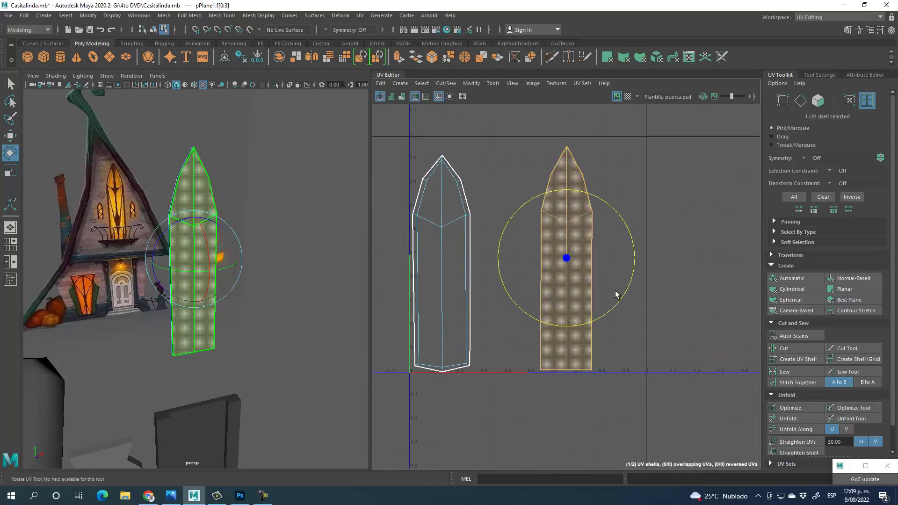
click(402, 84)
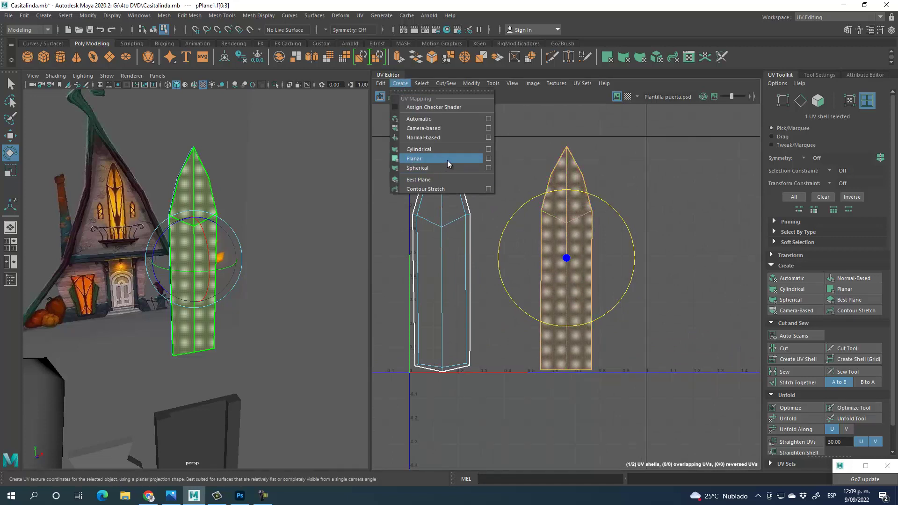
click(489, 159)
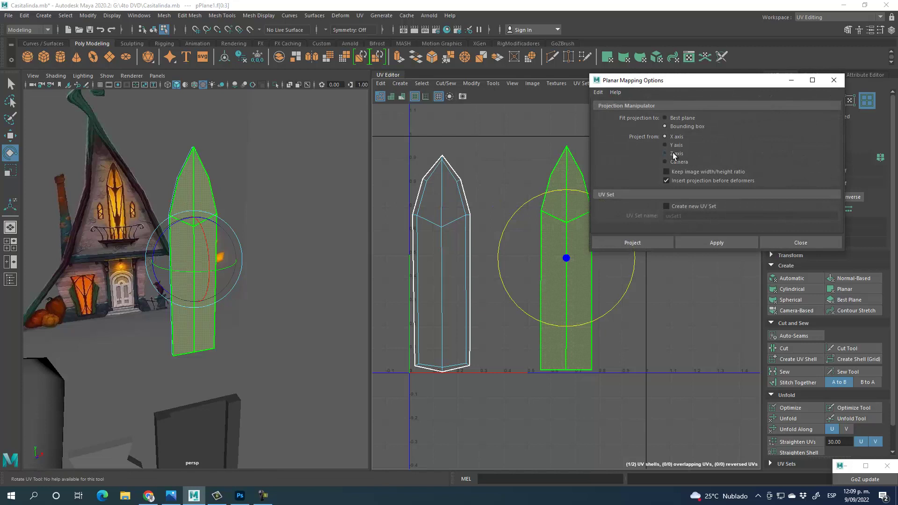
click(711, 239)
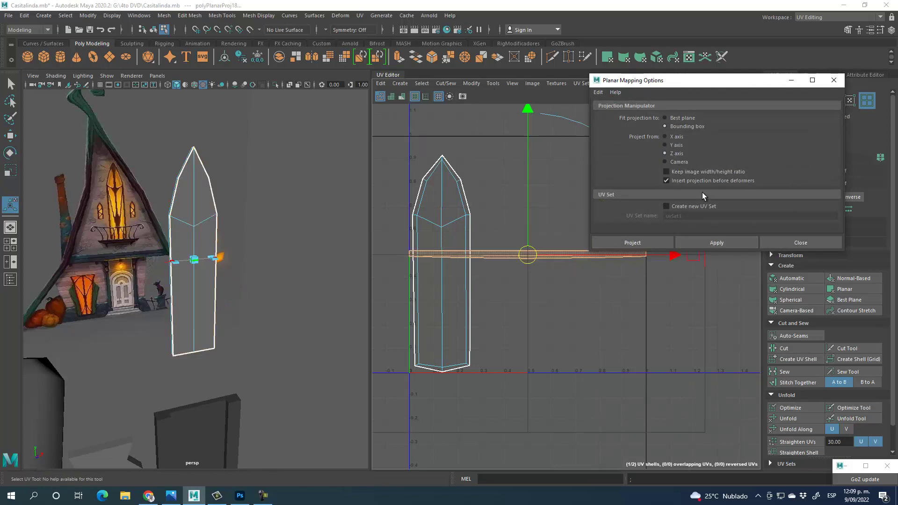
click(714, 242)
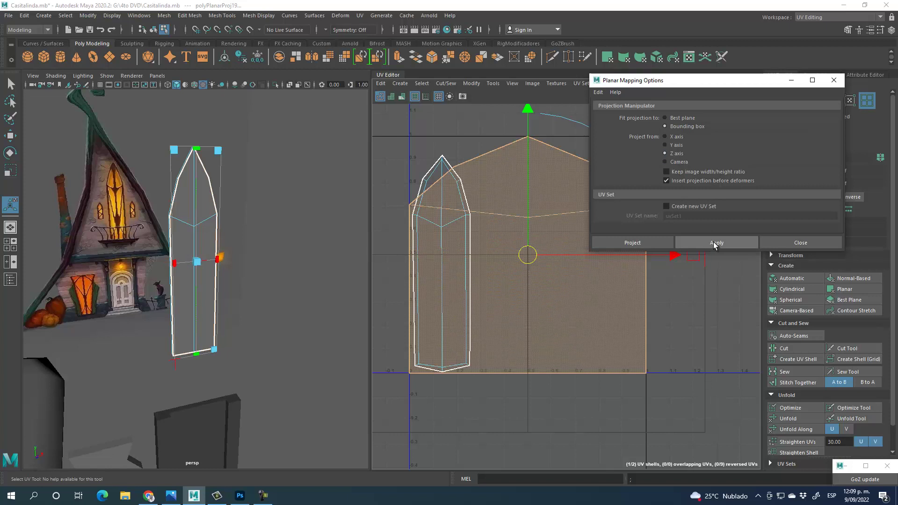
Step: Project the planar mapping, narrow the front shell to proportions close to the back shell and scale it down slightly
click(650, 247)
drag(692, 257, 558, 259)
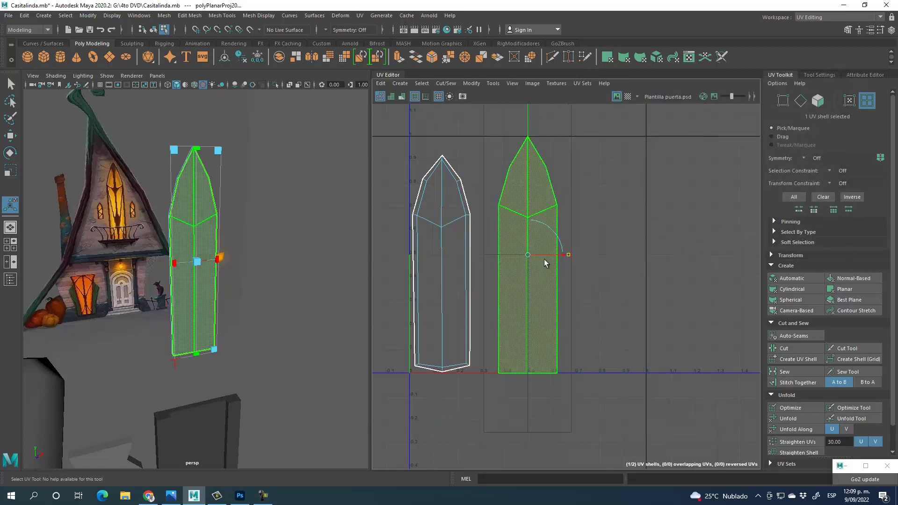
click(10, 171)
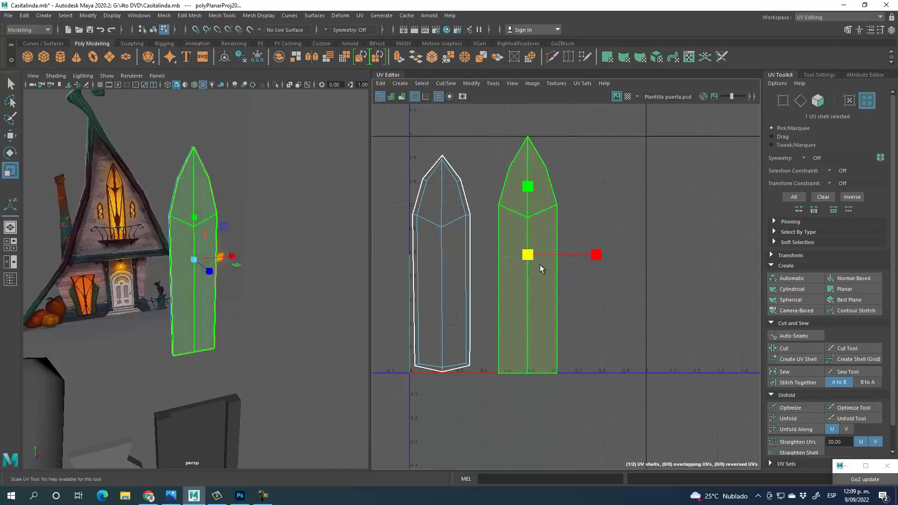
mouse_move(527, 256)
mouse_down()
mouse_move(517, 256)
mouse_move(528, 257)
mouse_up()
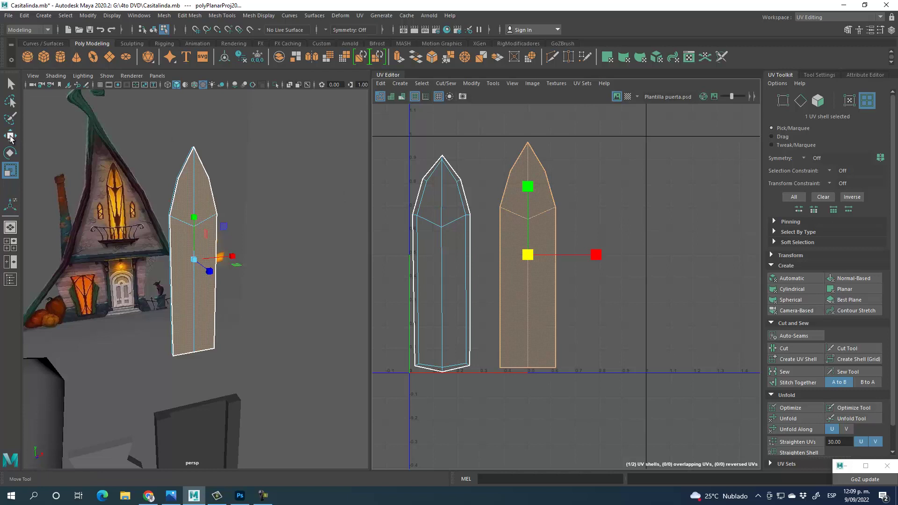
Step: Move the back-and-side shell directly beside the front shell in UV space
click(11, 137)
key(f)
drag(436, 158, 539, 374)
drag(519, 267, 545, 266)
scroll(571, 361, down, 3)
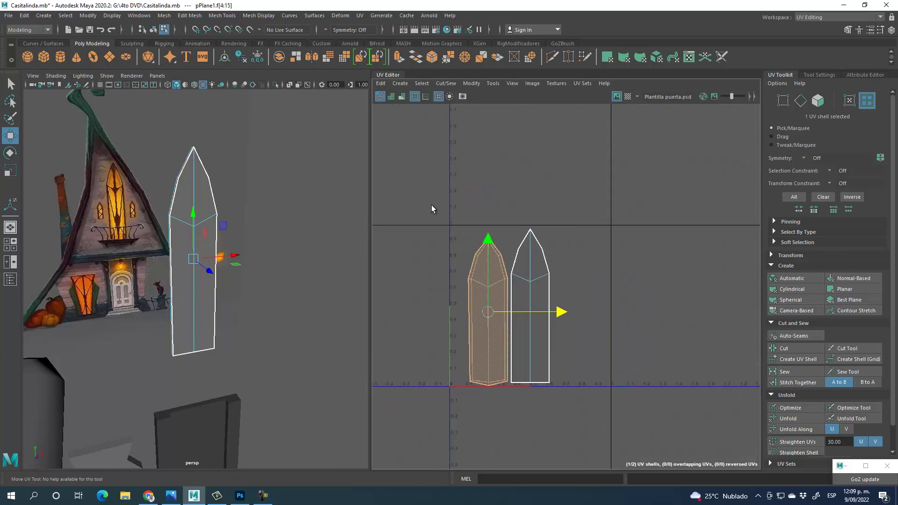
Step: Scale both pointed-window shells down together and place them just outside the 0–1 UV tile, past its right border
drag(440, 211, 635, 453)
drag(564, 309, 618, 311)
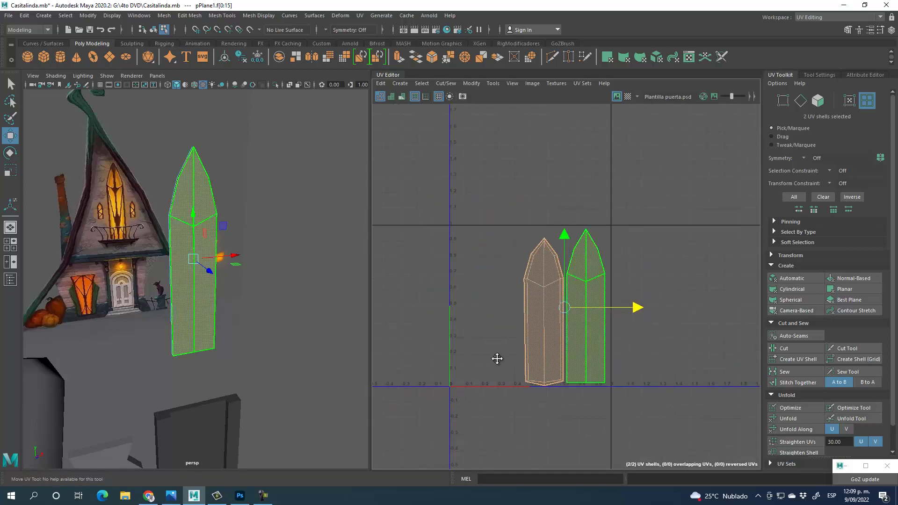
alt+middle_drag(500, 355, 532, 256)
alt+right_drag(530, 384, 484, 190)
alt+middle_drag(544, 387, 541, 325)
click(11, 169)
drag(563, 254, 601, 262)
click(11, 136)
alt+middle_drag(522, 358, 550, 280)
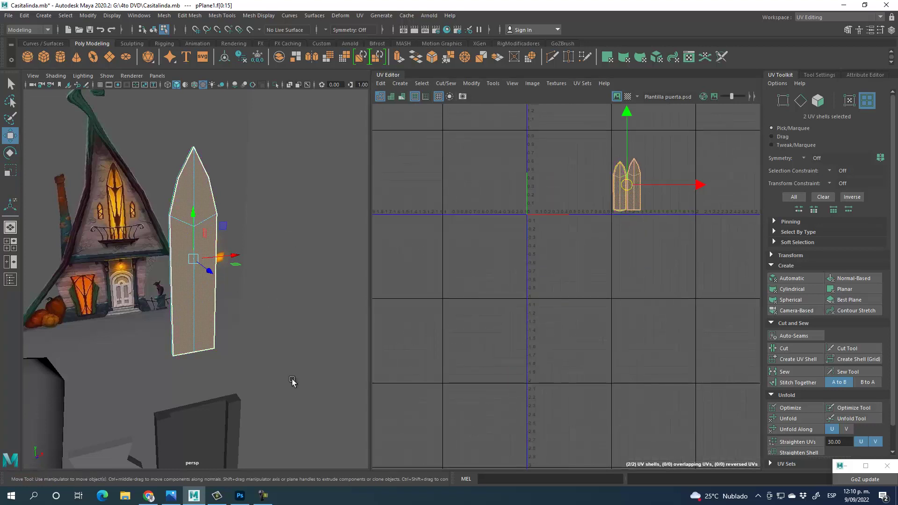
Step: Switch to the Maya Classic workspace and duplicate the pointed window as a whole object, placing the copy to its left
alt+middle_drag(291, 380, 316, 259)
click(841, 16)
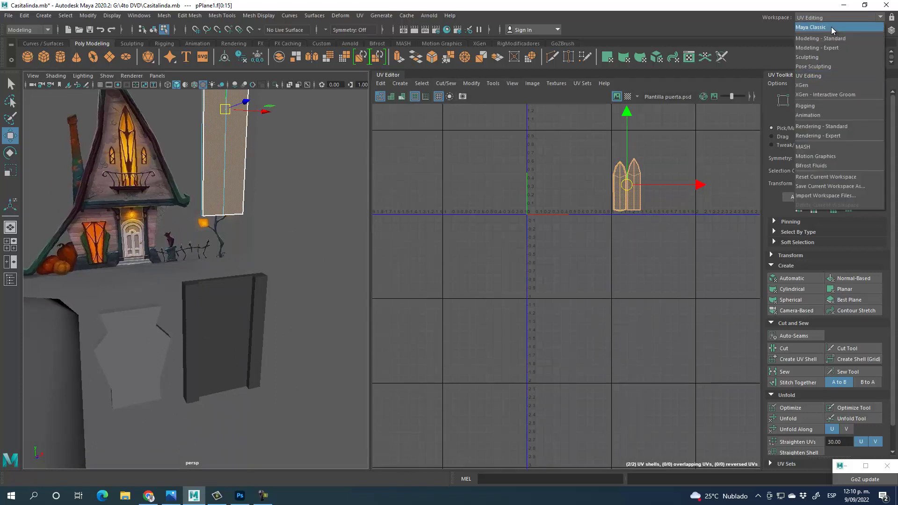
click(832, 27)
click(519, 327)
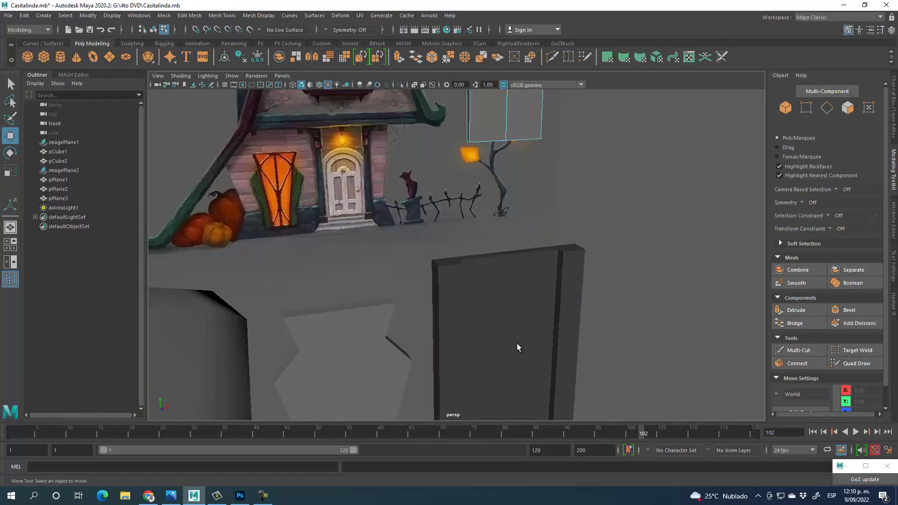
scroll(510, 345, down, 5)
alt+drag(517, 237, 497, 239)
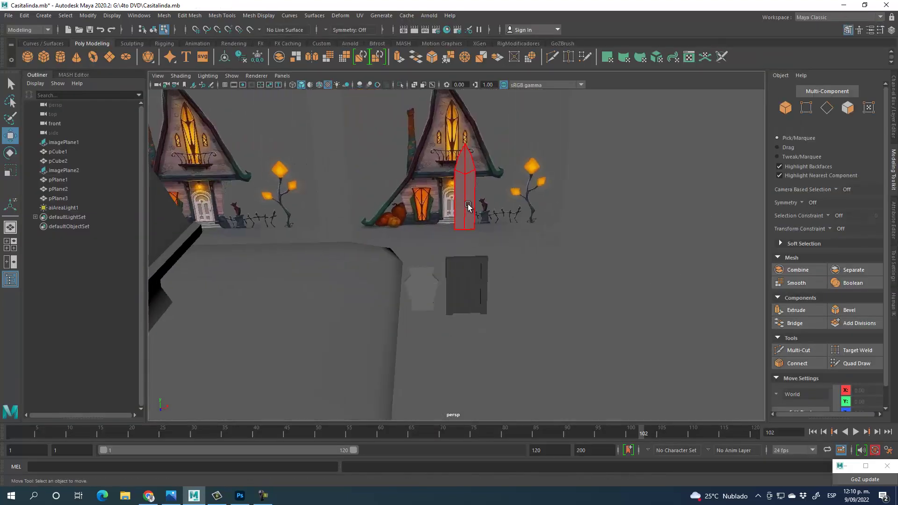
click(476, 231)
mouse_move(495, 189)
mouse_down()
mouse_move(432, 190)
mouse_move(450, 234)
mouse_up()
key(ctrl+z)
click(786, 108)
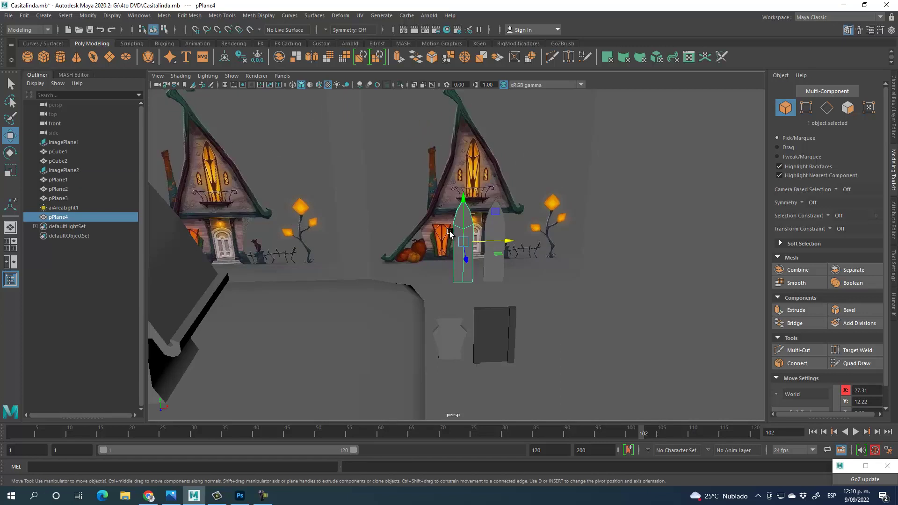
Step: Scale the copied pointed window down uniformly to a small side window and raise it beside the large one
scroll(450, 234, up, 3)
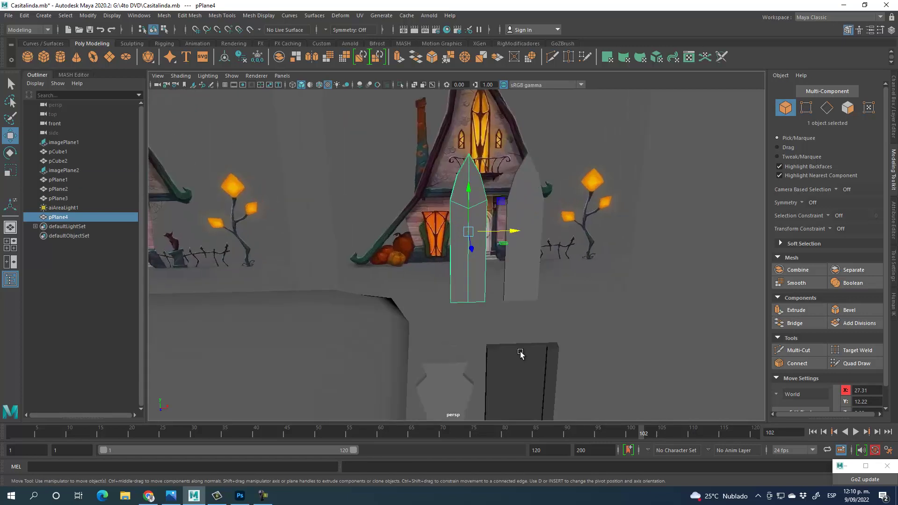
click(9, 174)
drag(471, 233, 426, 221)
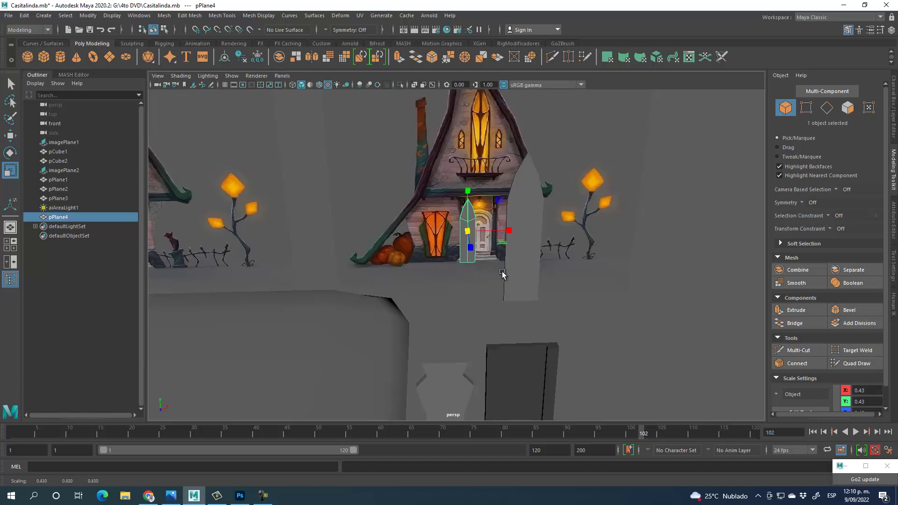
click(10, 136)
drag(470, 201, 482, 216)
click(10, 169)
click(10, 137)
Step: Duplicate the small pointed window and place the copy on the other side of the large window
shift+drag(486, 248, 604, 249)
alt+drag(616, 311, 569, 326)
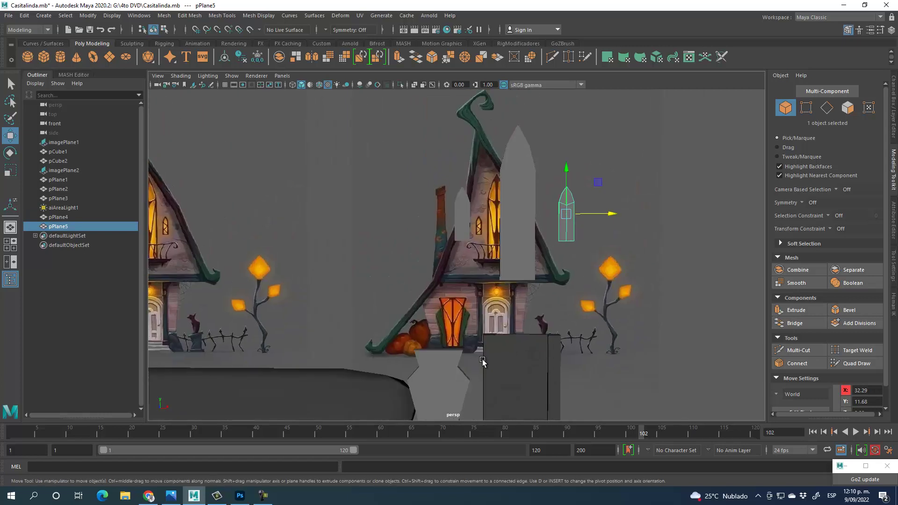
alt+middle_drag(510, 349, 569, 115)
alt+drag(561, 298, 601, 309)
alt+middle_drag(593, 276, 549, 354)
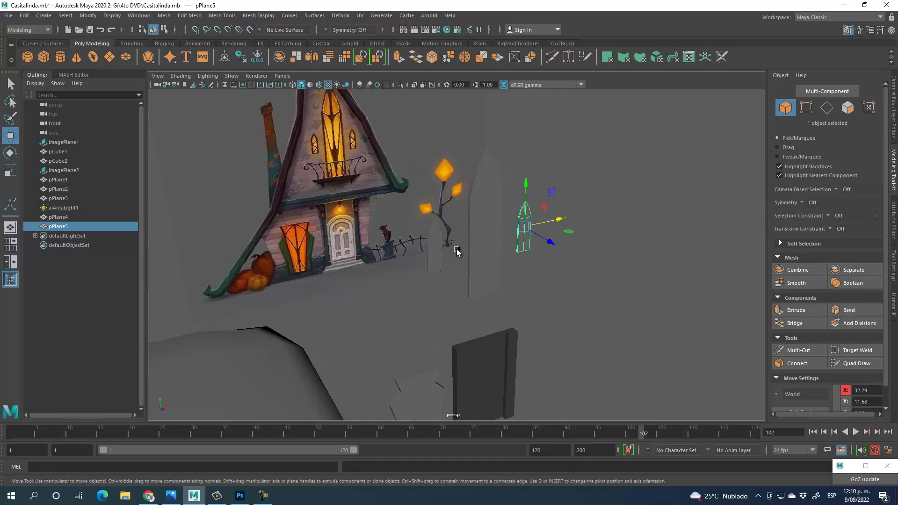
Step: Select the three pointed windows, the door and the irregular window, and combine them into one mesh
shift+click(488, 231)
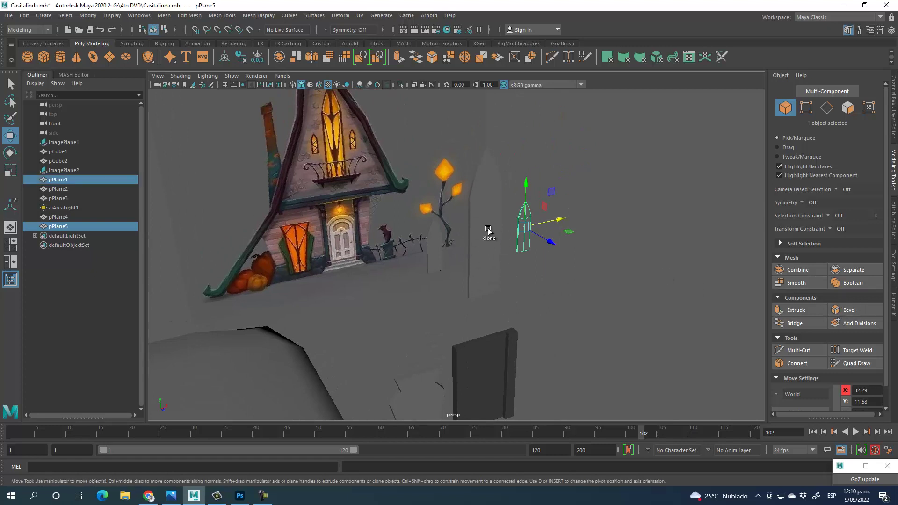
shift+click(436, 245)
shift+click(501, 376)
shift+click(427, 396)
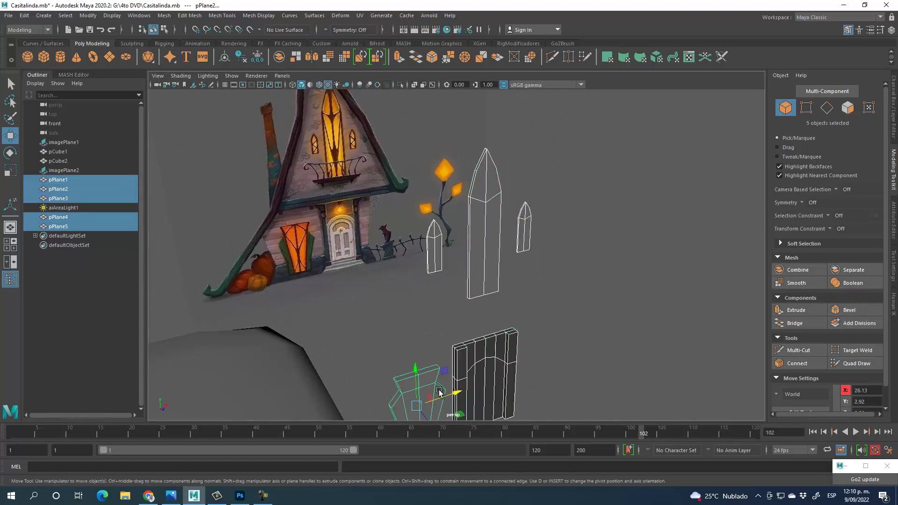
click(799, 271)
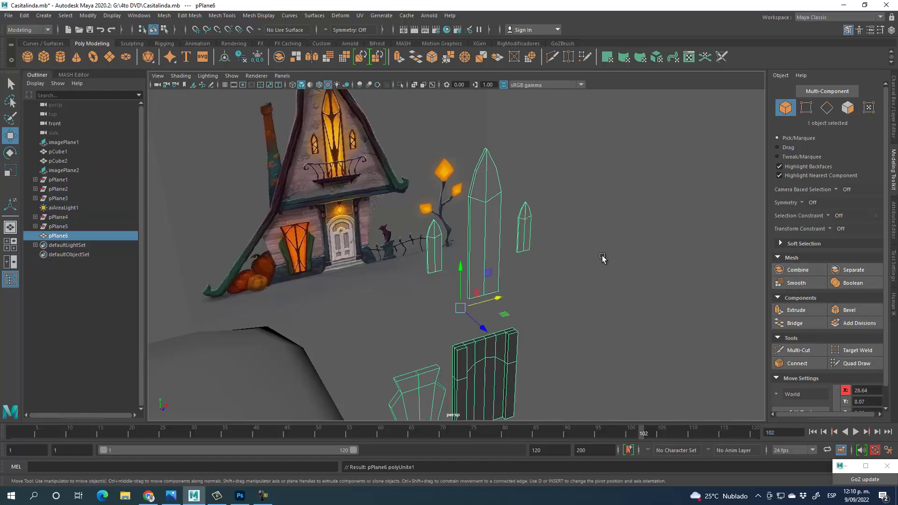
Step: Switch to the UV Editing workspace and shrink the door's small side shells into the UV tile's upper-left corner
click(844, 16)
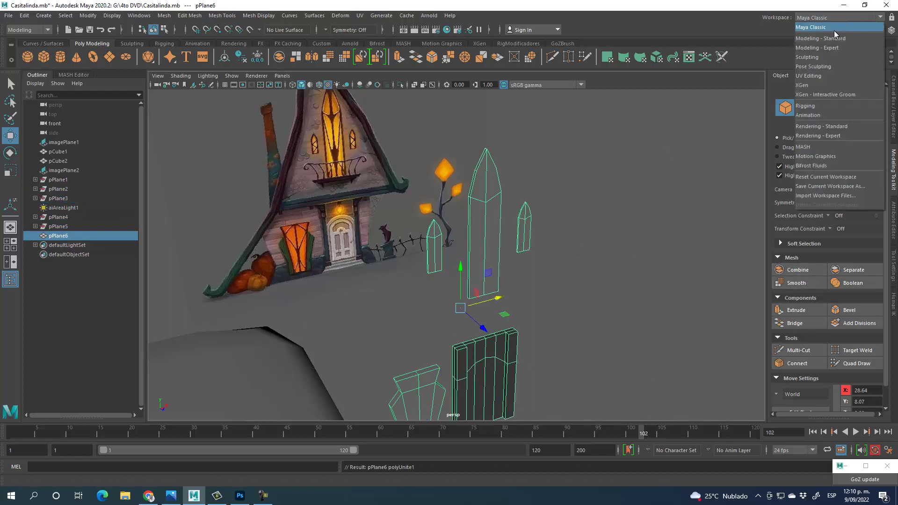
click(808, 75)
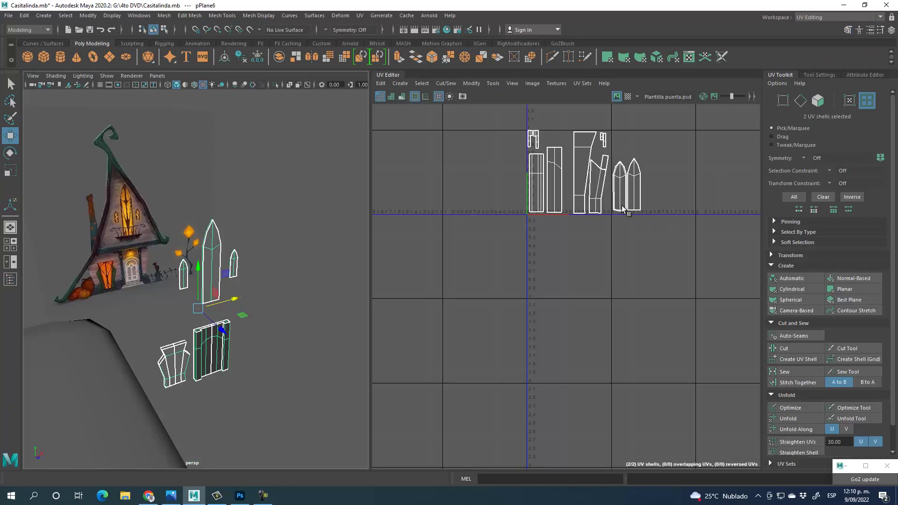
scroll(561, 252, up, 3)
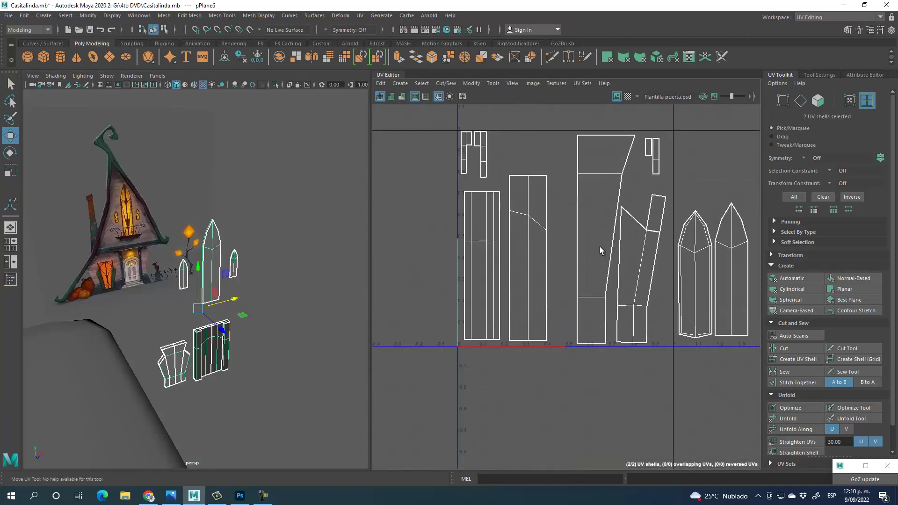
alt+middle_drag(671, 199, 612, 214)
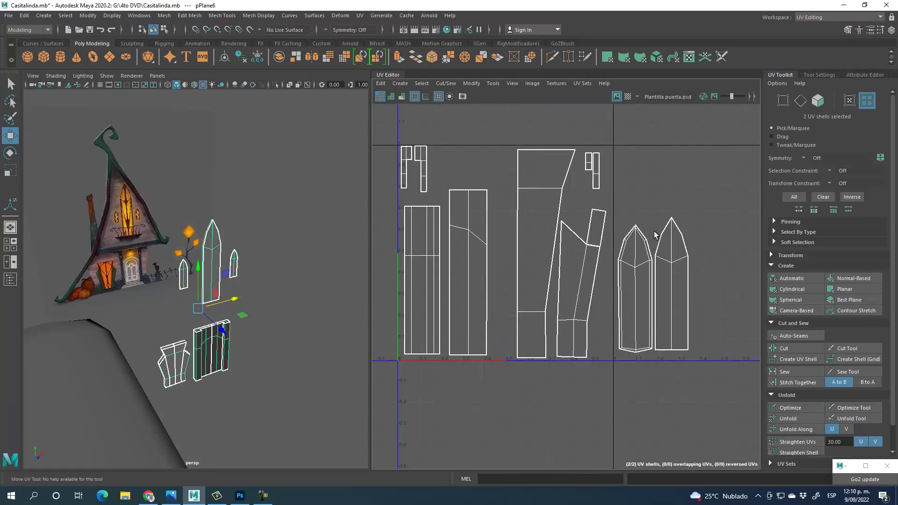
alt+middle_drag(499, 278, 525, 242)
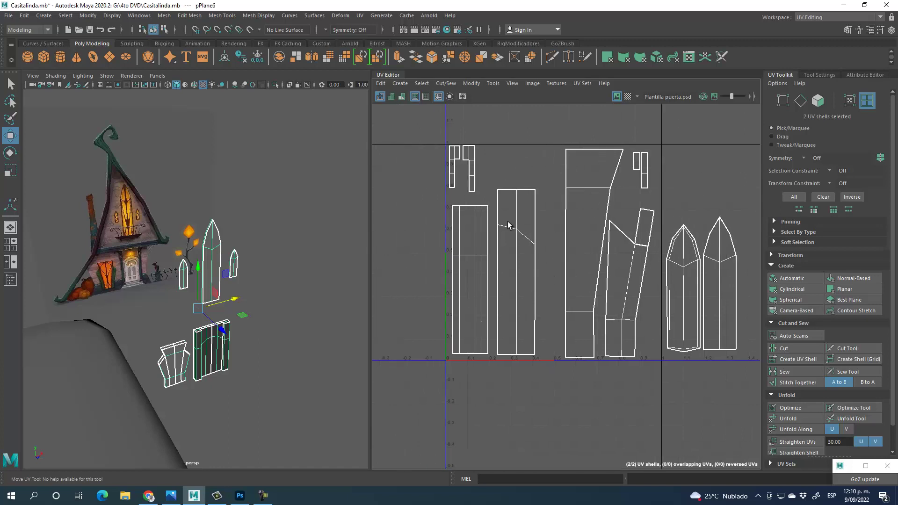
drag(447, 200, 550, 407)
click(818, 99)
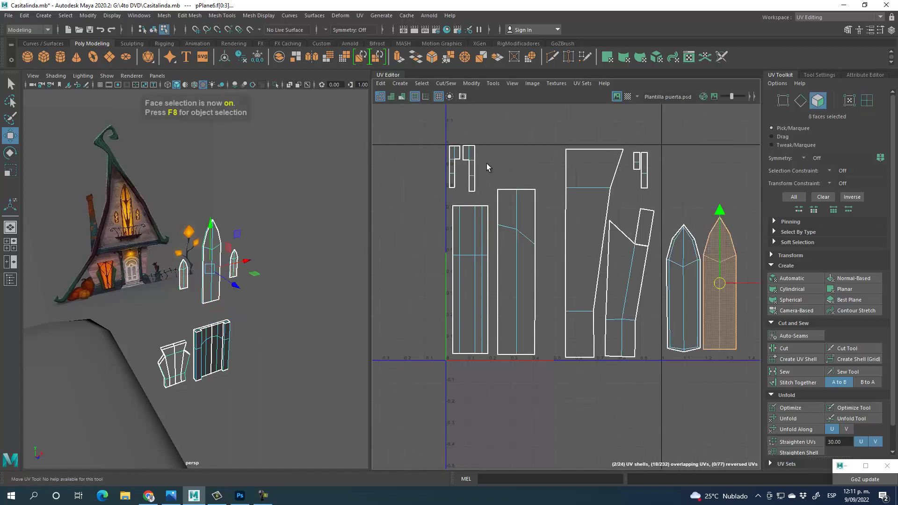
drag(427, 127, 489, 207)
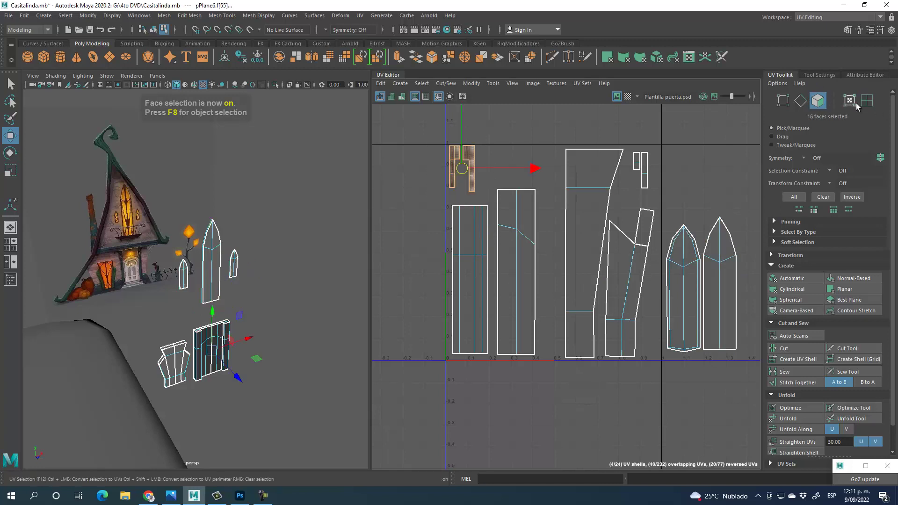
click(10, 170)
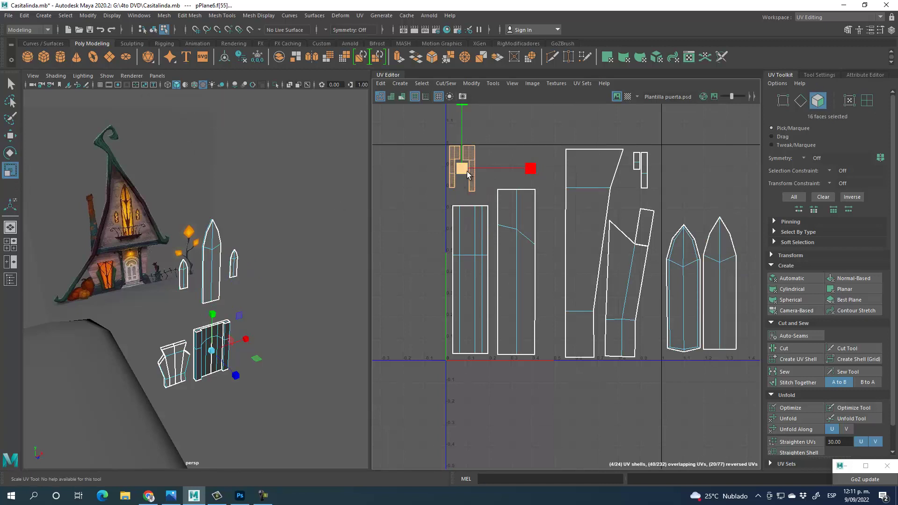
mouse_move(450, 162)
mouse_down()
mouse_move(432, 151)
mouse_move(459, 158)
mouse_up()
key(w)
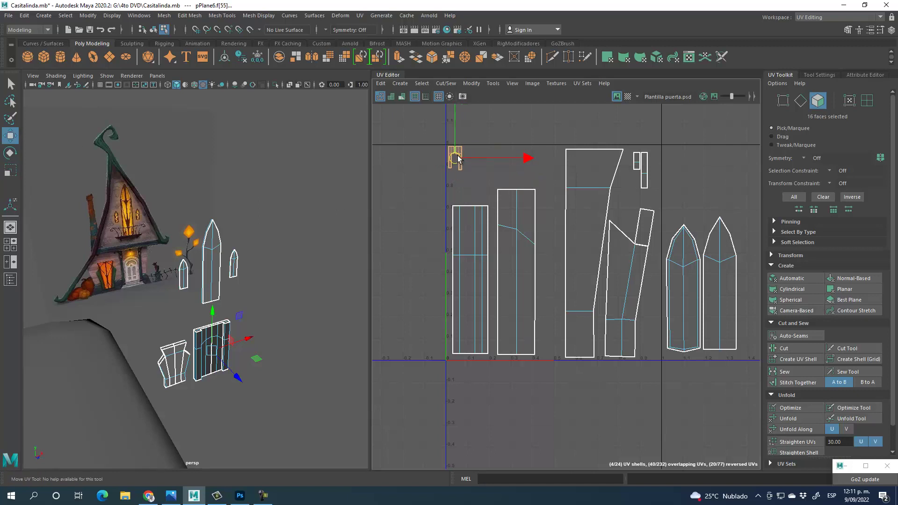
Step: Shrink the irregular window's small side shells and move them into the UV tile's upper-right corner
drag(634, 148, 666, 190)
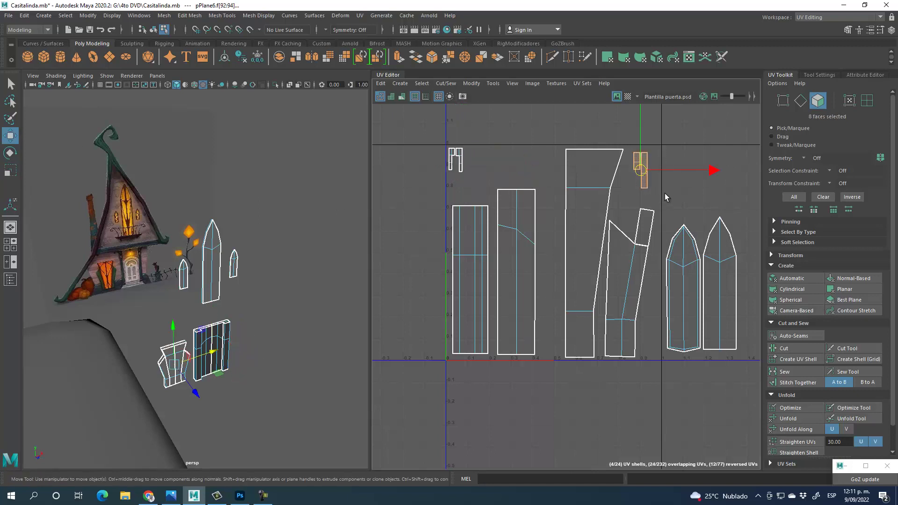
click(9, 173)
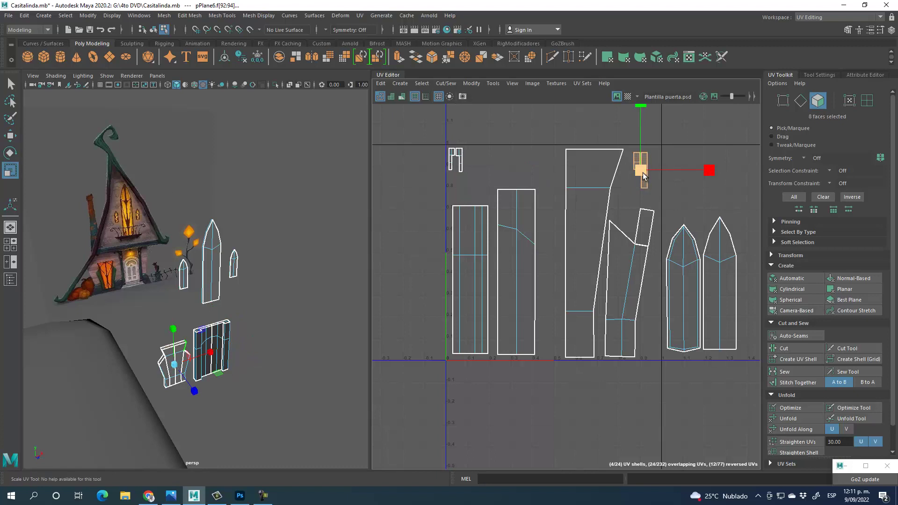
click(10, 136)
drag(656, 169, 657, 158)
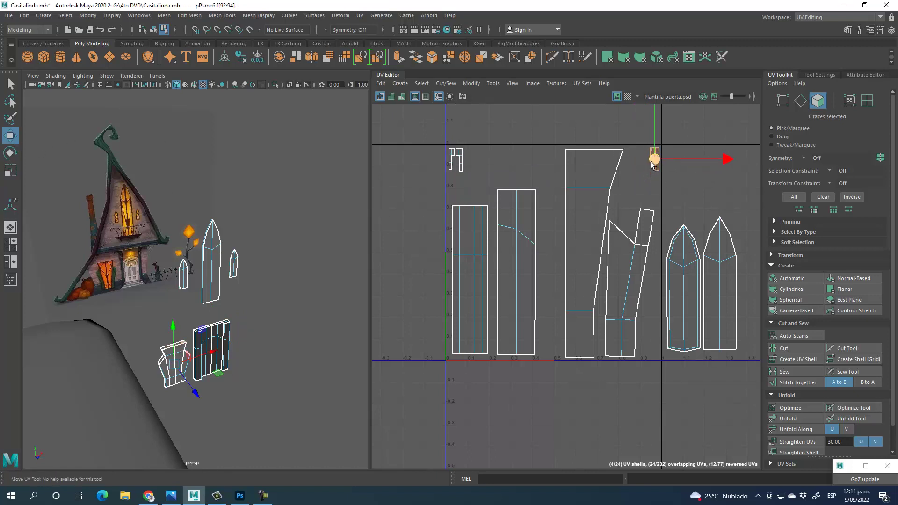
Step: Scale down the door's two large shells and place them at the lower left of the UV tile
drag(438, 190, 543, 382)
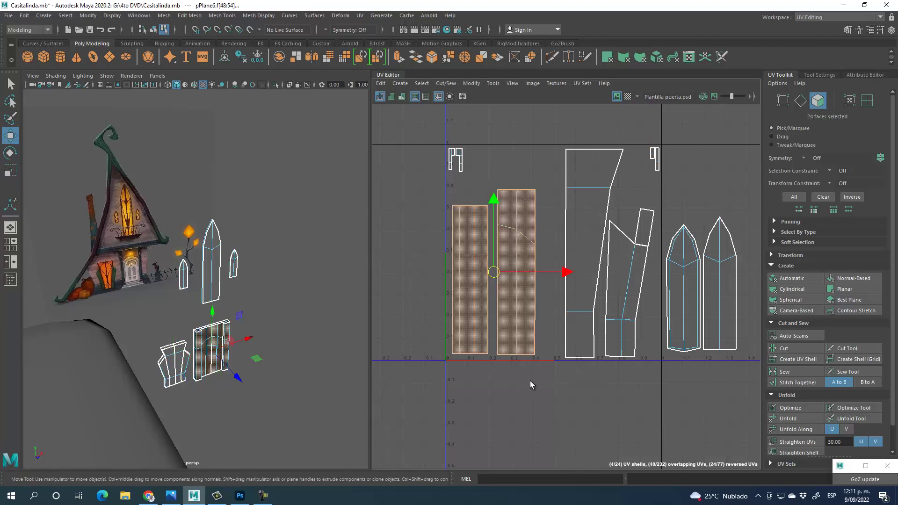
click(10, 171)
drag(502, 276, 479, 299)
click(10, 136)
alt+middle_drag(631, 261, 544, 284)
Step: Scale down the irregular window's large shells and place them right beside the door shells along the tile's bottom edge
mouse_move(462, 166)
mouse_down()
mouse_move(531, 378)
mouse_move(559, 411)
mouse_up()
click(10, 170)
drag(523, 276, 469, 267)
click(10, 136)
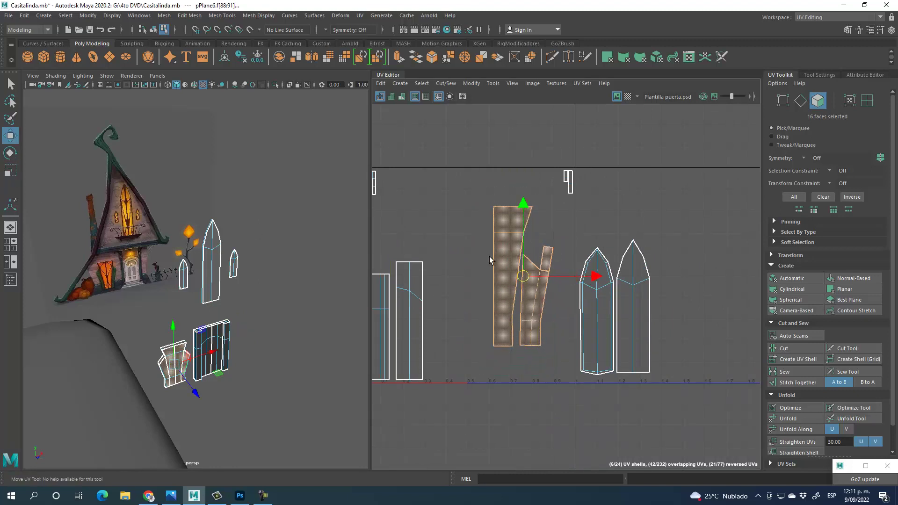
drag(521, 279, 460, 311)
Step: Move the pointed windows' shells inside the 0–1 UV tile, next to the irregular window's shells
drag(571, 237, 703, 400)
drag(620, 313, 538, 313)
alt+middle_drag(614, 248, 667, 252)
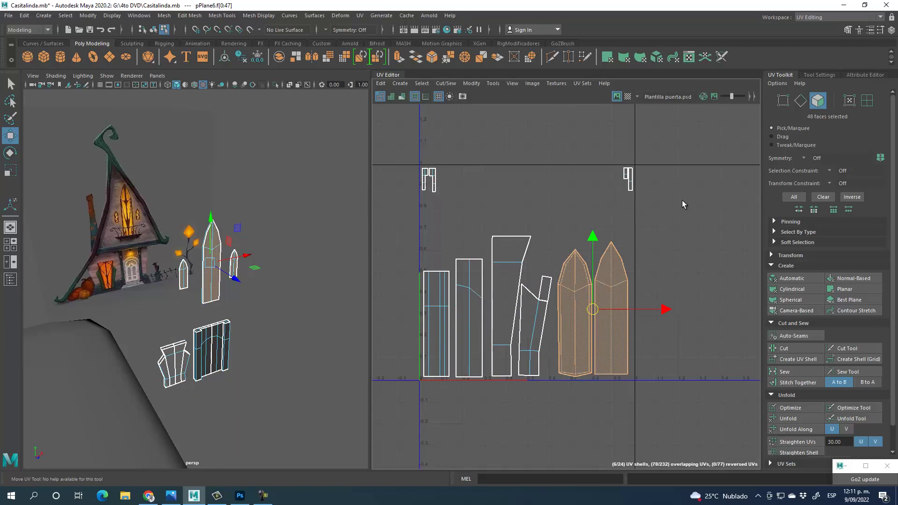
Step: Clear the UV selection, return to the Maya Classic workspace and select the combined mesh as an object
click(684, 254)
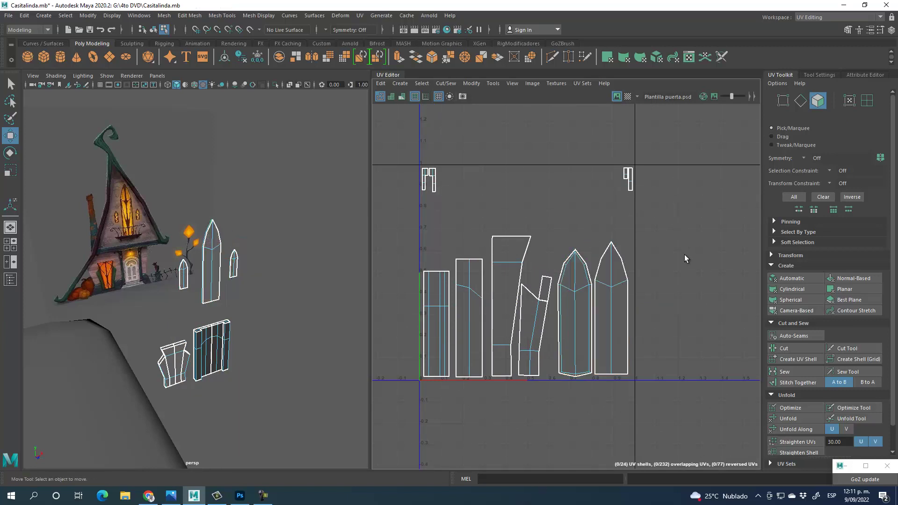
click(816, 17)
click(817, 27)
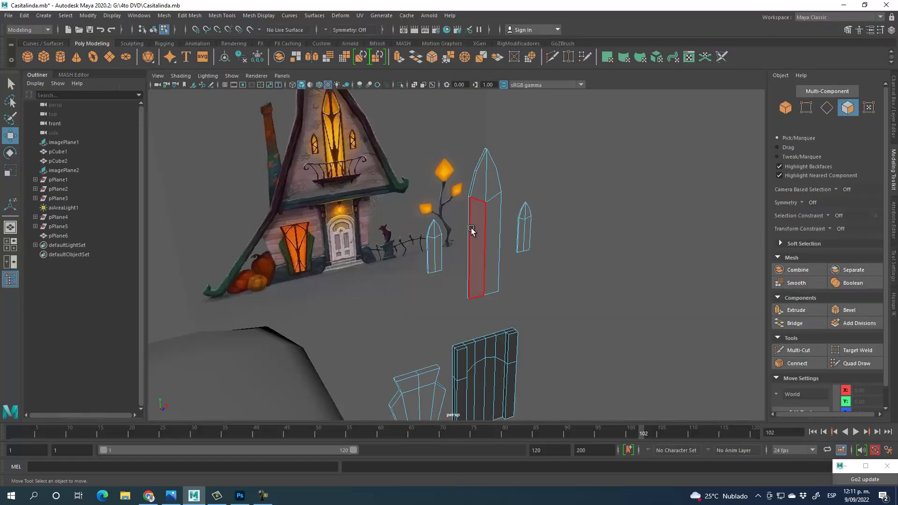
click(787, 109)
scroll(375, 320, down, 8)
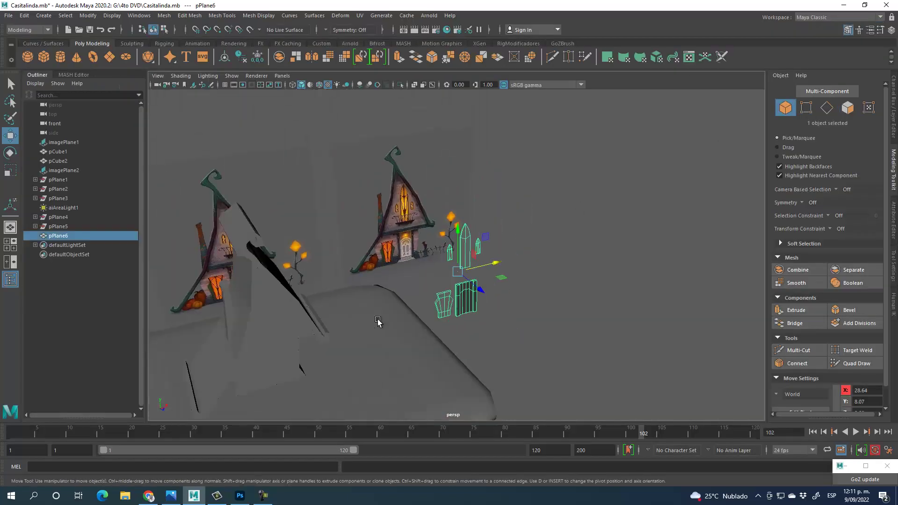
Step: Move the combined door-and-window mesh sideways and in depth until it sits near the front of the modelled house
alt+middle_drag(375, 320, 414, 306)
drag(537, 247, 603, 357)
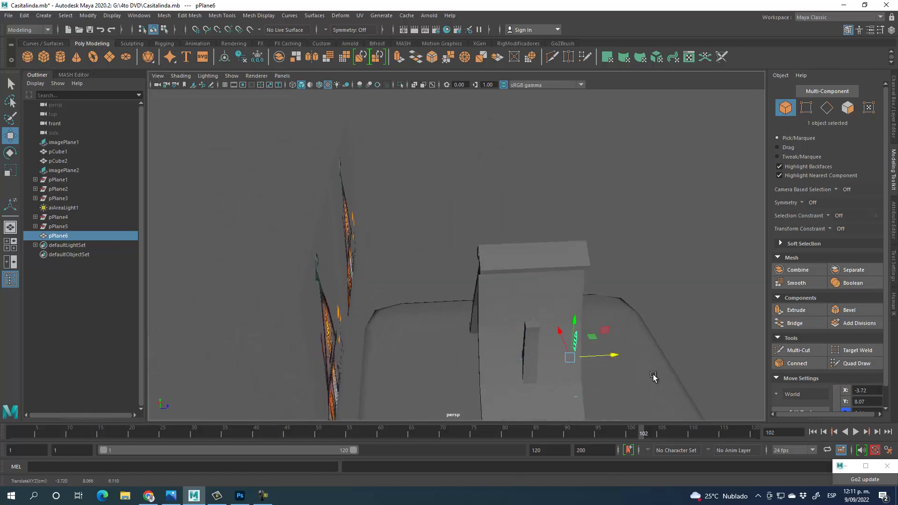
alt+drag(652, 375, 602, 370)
scroll(561, 369, up, 5)
alt+middle_drag(444, 398, 514, 274)
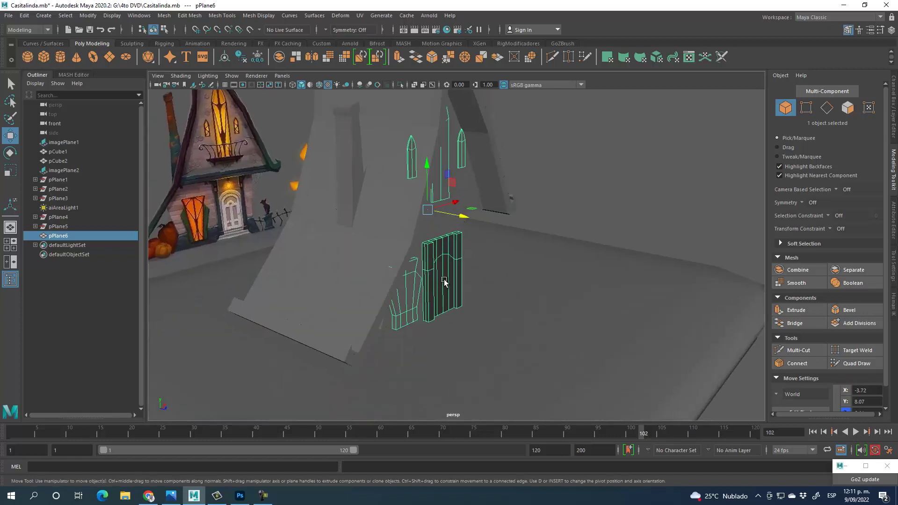
scroll(445, 281, up, 3)
alt+middle_drag(449, 283, 457, 350)
drag(460, 308, 435, 245)
Step: In the front view, move the combined mesh horizontally to X -1.93 to line the door and windows up with the reference image
key(space)
key(space)
scroll(386, 317, down, 5)
alt+right_drag(386, 317, 287, 302)
alt+middle_drag(287, 302, 500, 356)
alt+right_drag(499, 357, 564, 419)
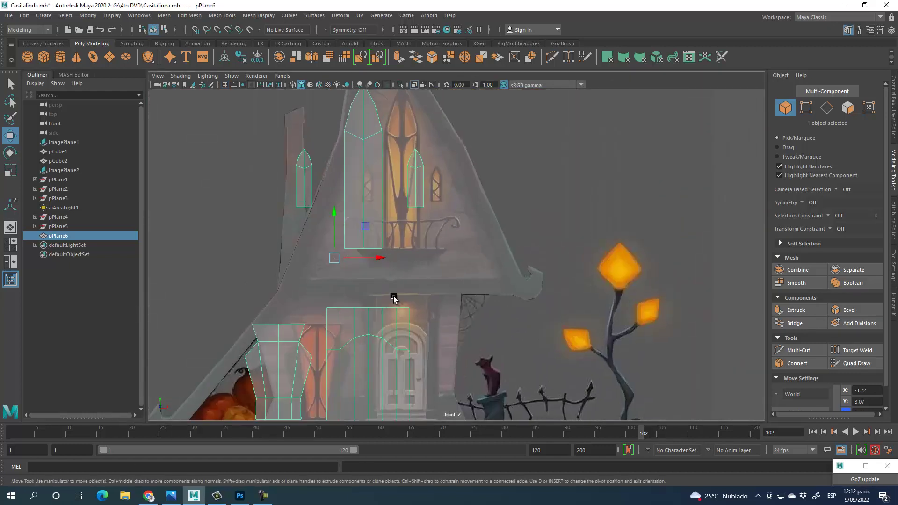
alt+middle_drag(401, 294, 470, 247)
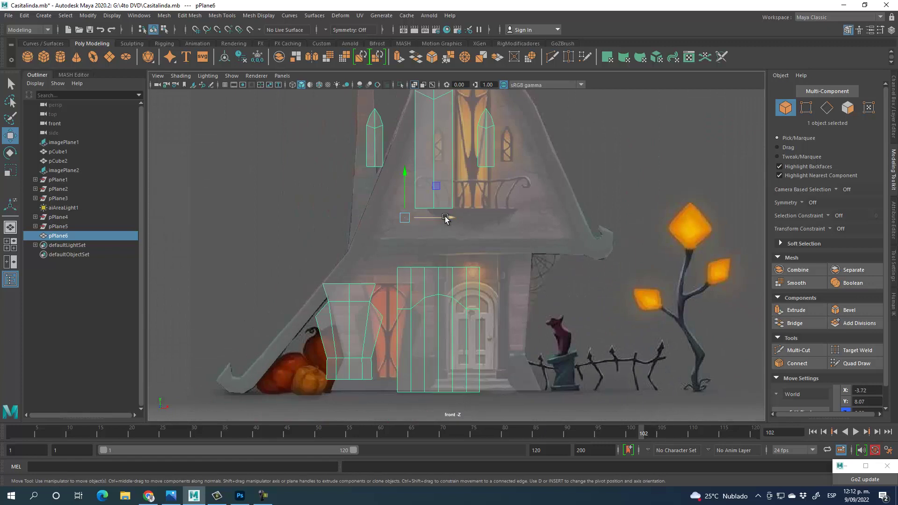
drag(445, 218, 485, 214)
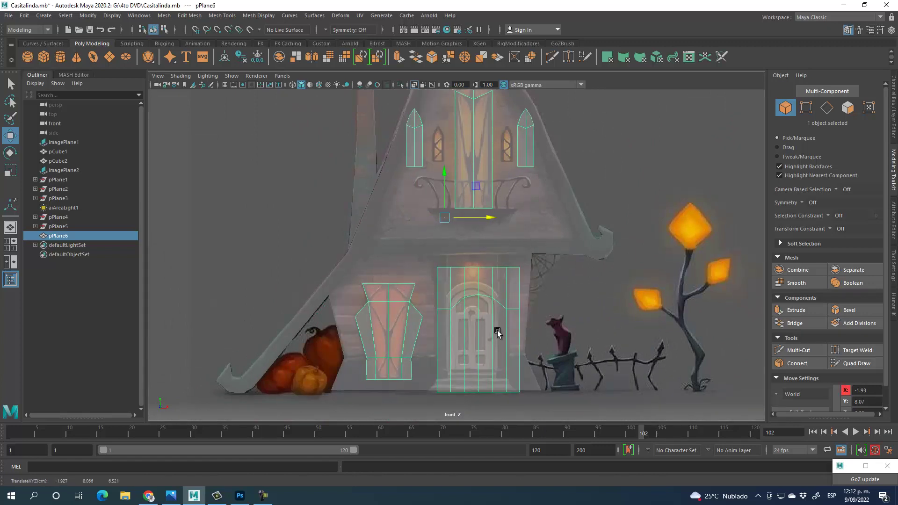
Step: Select all faces of the two small pointed windows and scale them down uniformly to match the reference windows' size
click(849, 111)
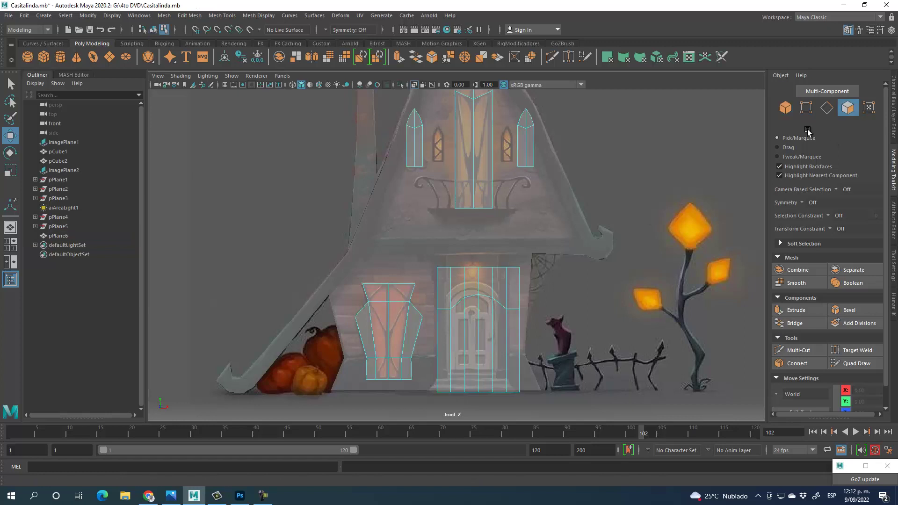
double_click(482, 330)
drag(523, 331, 516, 331)
alt+middle_drag(490, 209, 496, 308)
double_click(526, 248)
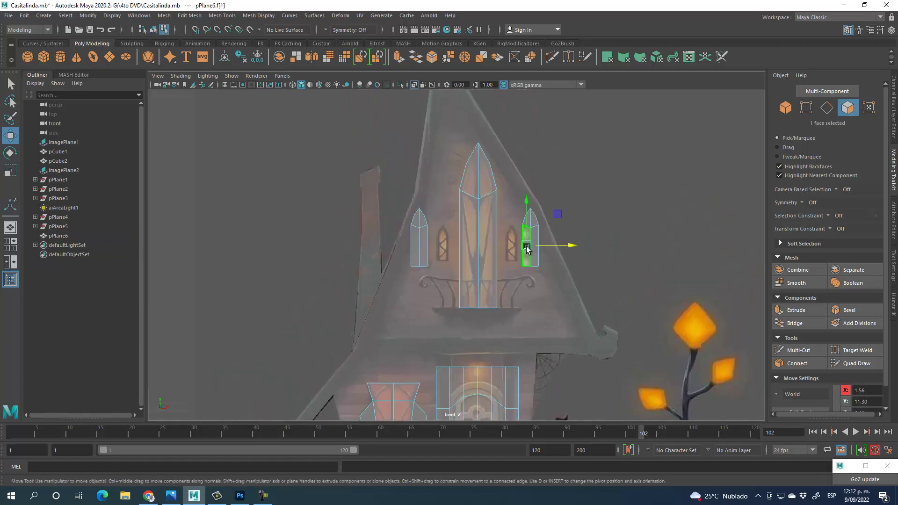
shift+click(415, 245)
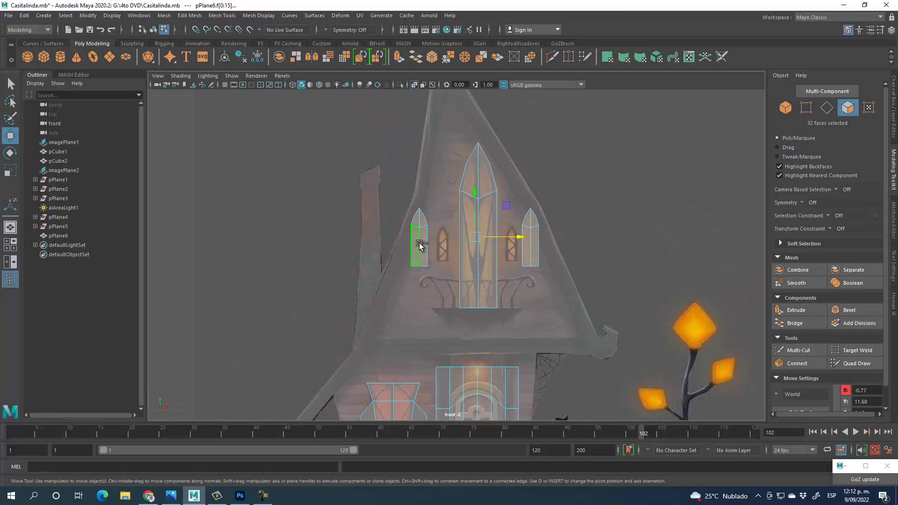
key(r)
drag(477, 238, 453, 240)
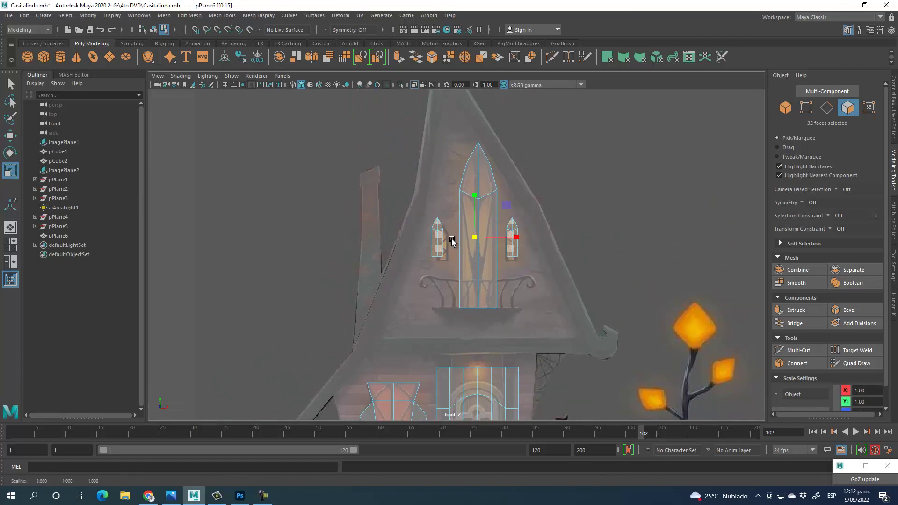
Step: Lower both small pointed windows slightly, and shift the one left of the tall window a little towards it
click(11, 152)
click(10, 138)
drag(477, 195, 476, 202)
double_click(434, 243)
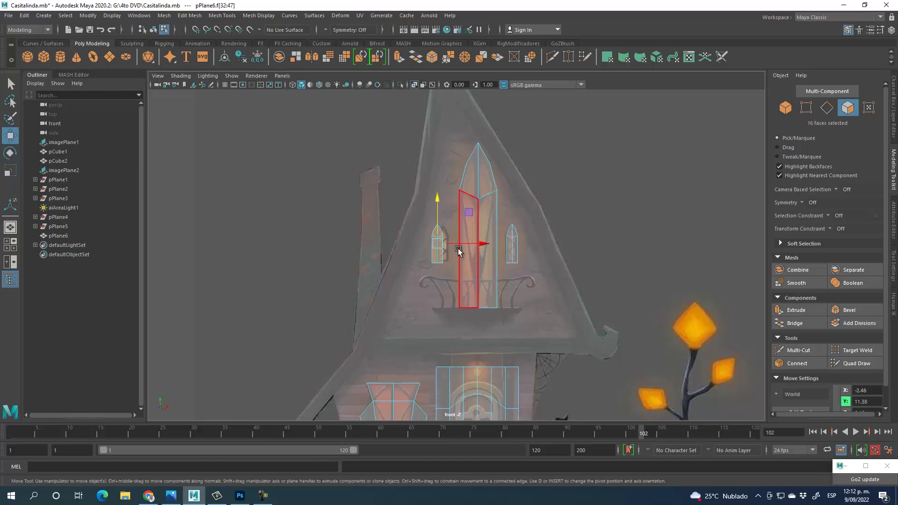
drag(469, 243, 475, 242)
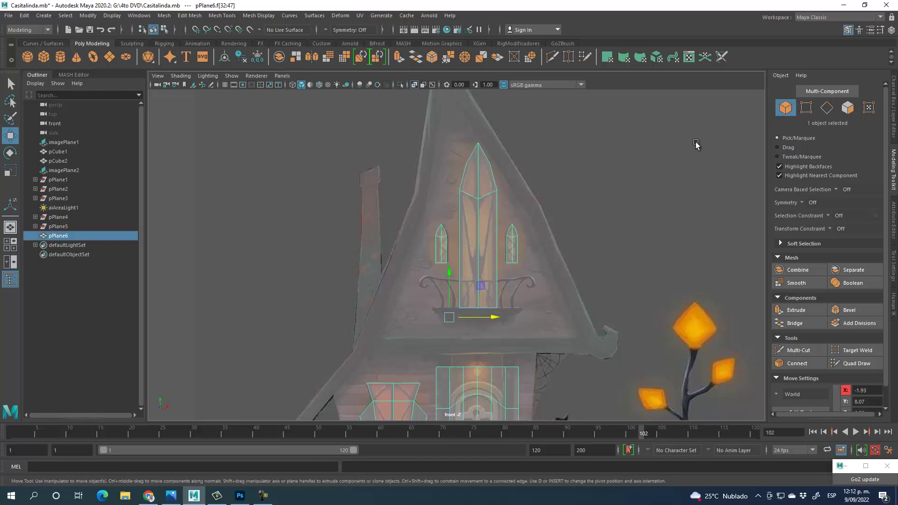
Step: Return to object selection and, in the perspective view, push the combined door-and-window mesh back in depth against the house's front wall
click(786, 108)
scroll(479, 311, down, 2)
scroll(479, 311, down, 2)
key(space)
key(space)
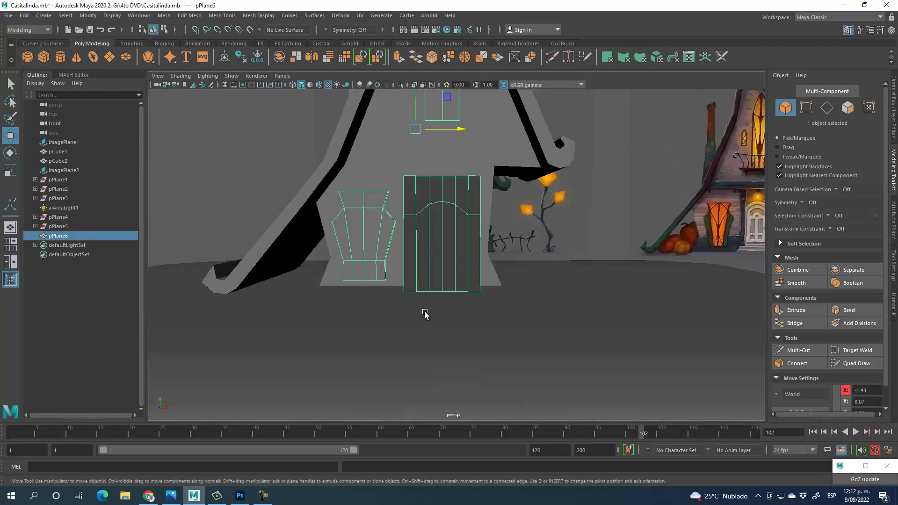
alt+drag(426, 309, 472, 329)
key(f)
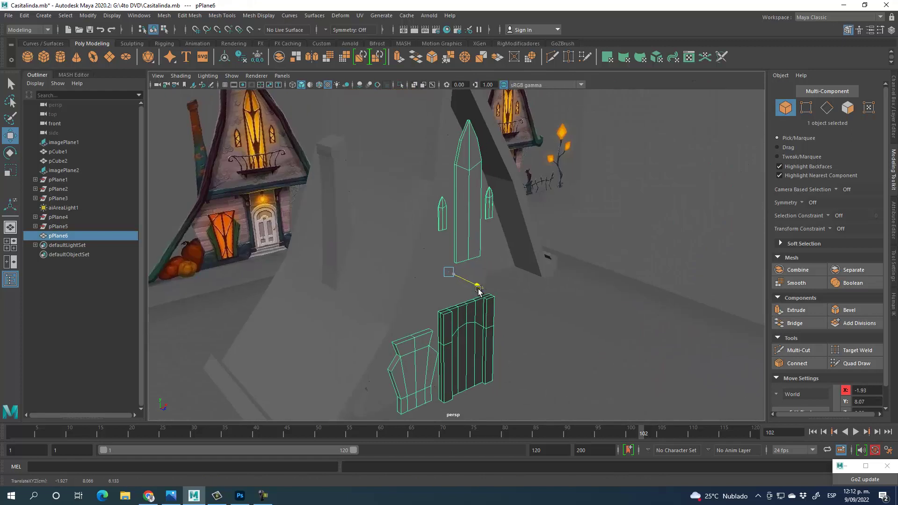
drag(466, 286, 458, 287)
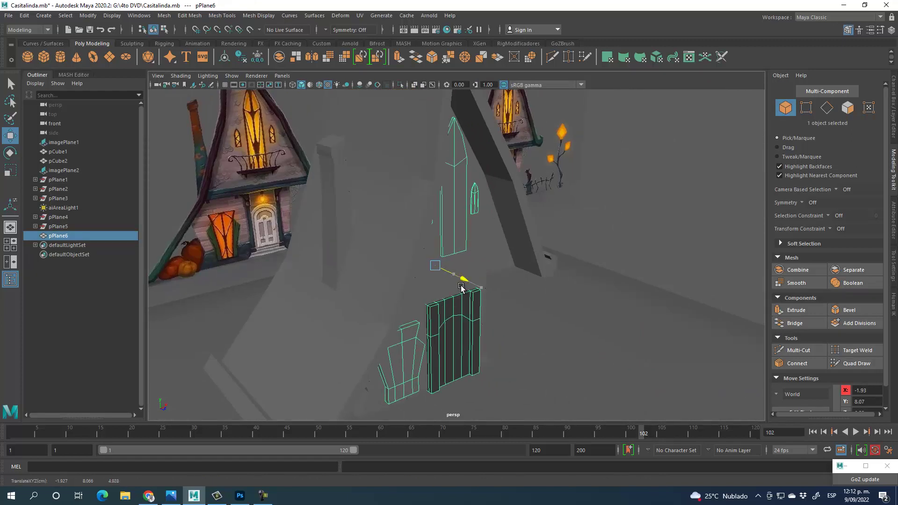
alt+drag(484, 294, 451, 303)
alt+middle_drag(452, 304, 522, 289)
alt+drag(385, 265, 416, 273)
alt+middle_drag(417, 273, 450, 318)
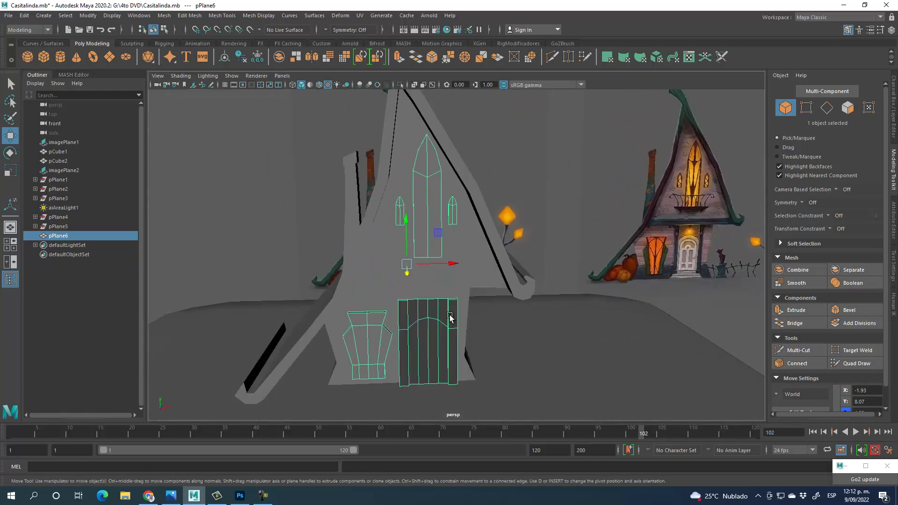
alt+drag(517, 318, 475, 300)
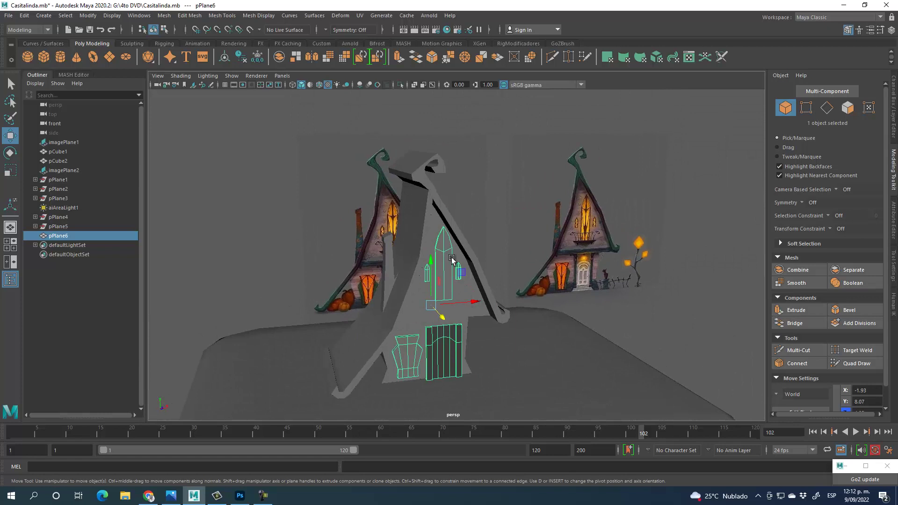
Step: Select the house body mesh and open Hypershade
click(482, 279)
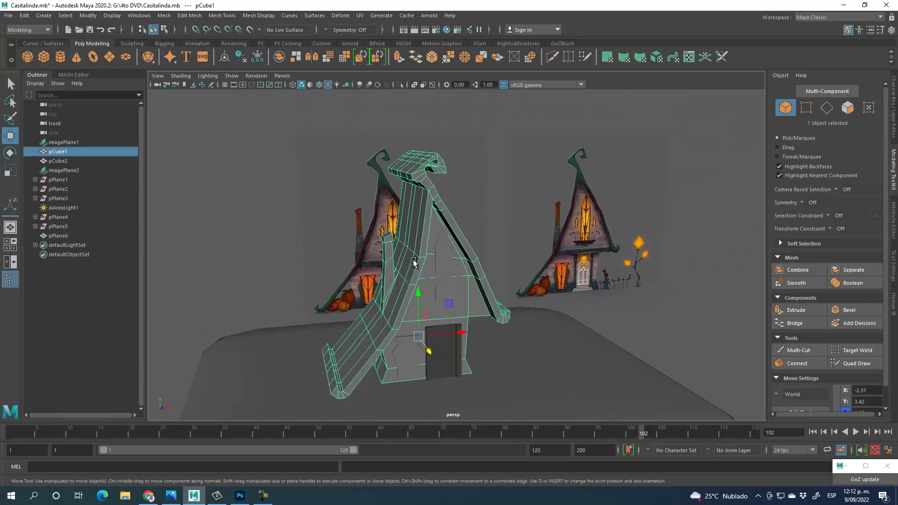
click(436, 369)
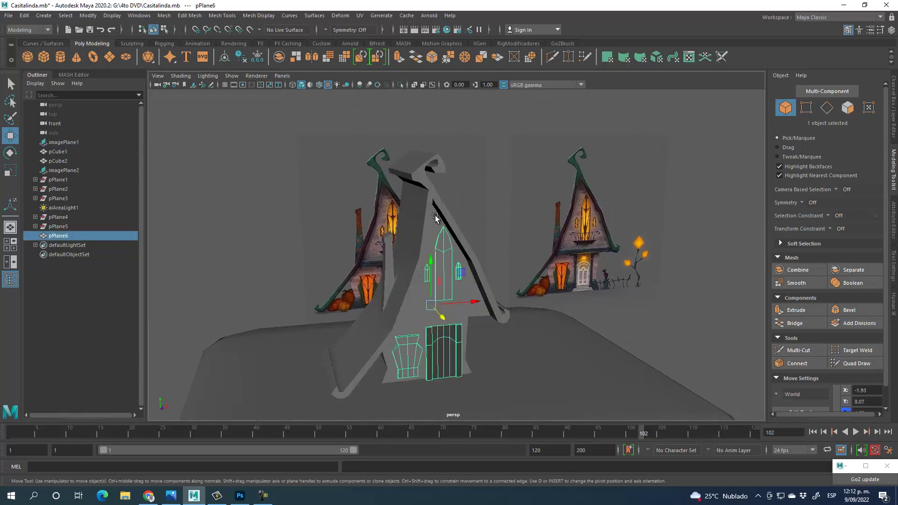
click(572, 387)
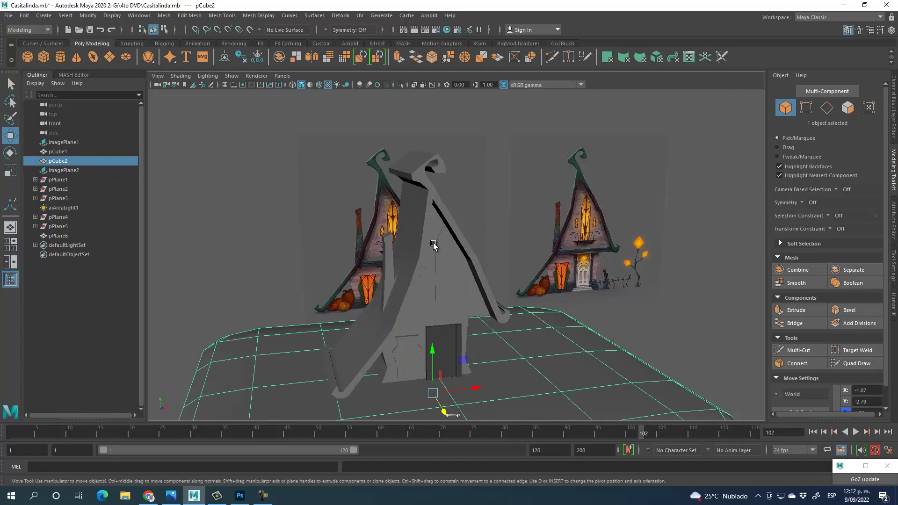
click(425, 213)
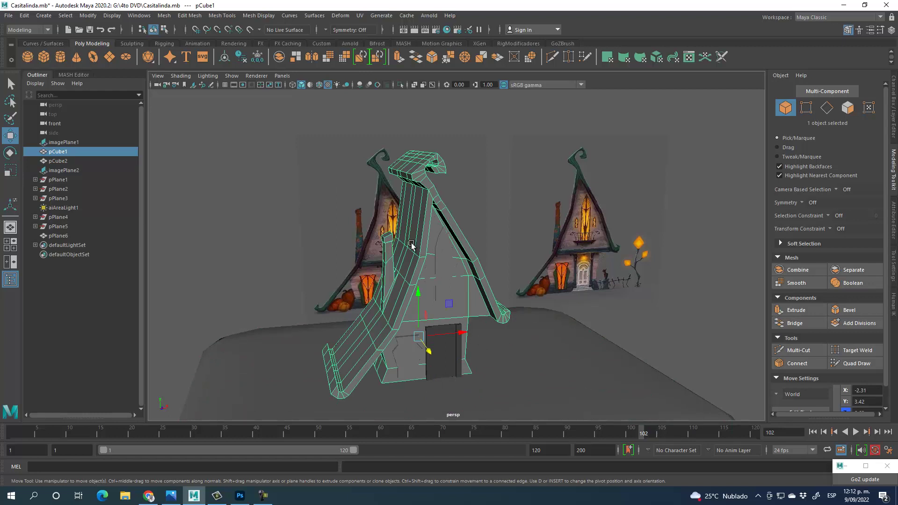
click(448, 31)
click(326, 86)
click(448, 31)
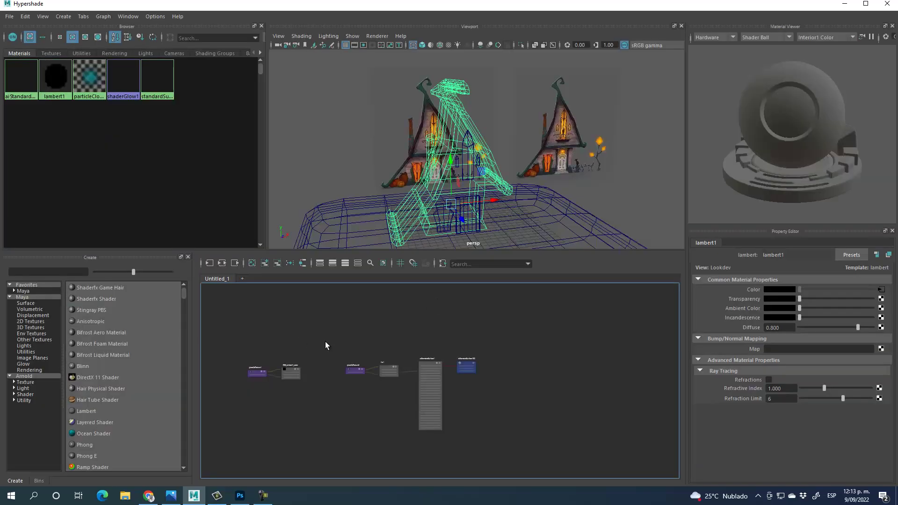
Step: Shade the Hypershade preview viewport and delete all the old texture, placement and material nodes from the node graph
scroll(440, 344, up, 3)
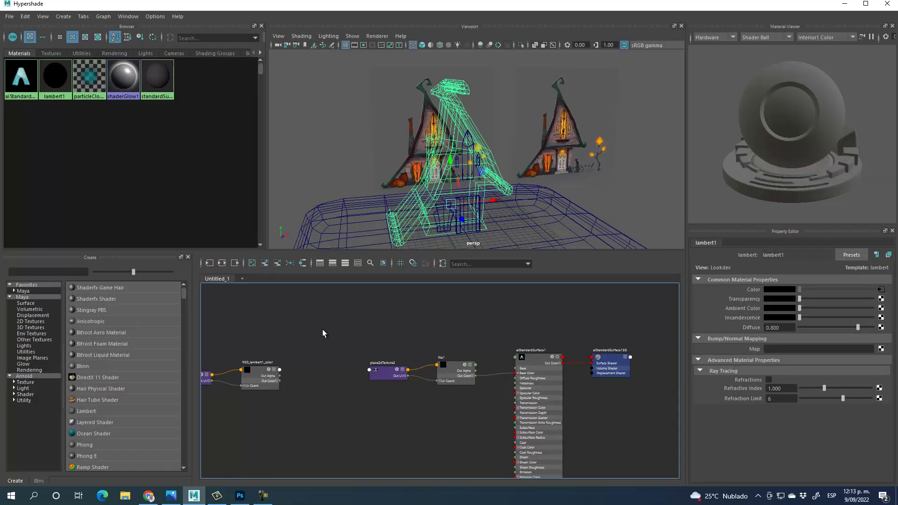
scroll(280, 345, down, 4)
drag(254, 330, 454, 437)
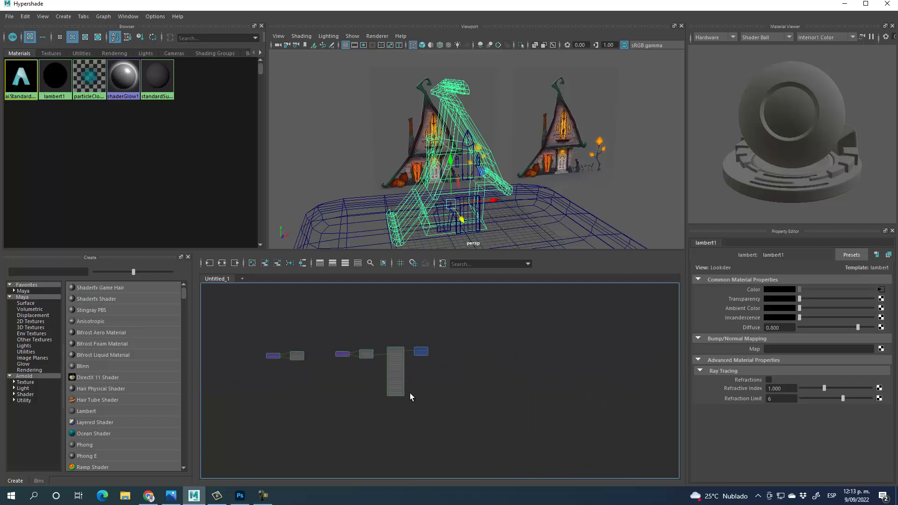
click(423, 45)
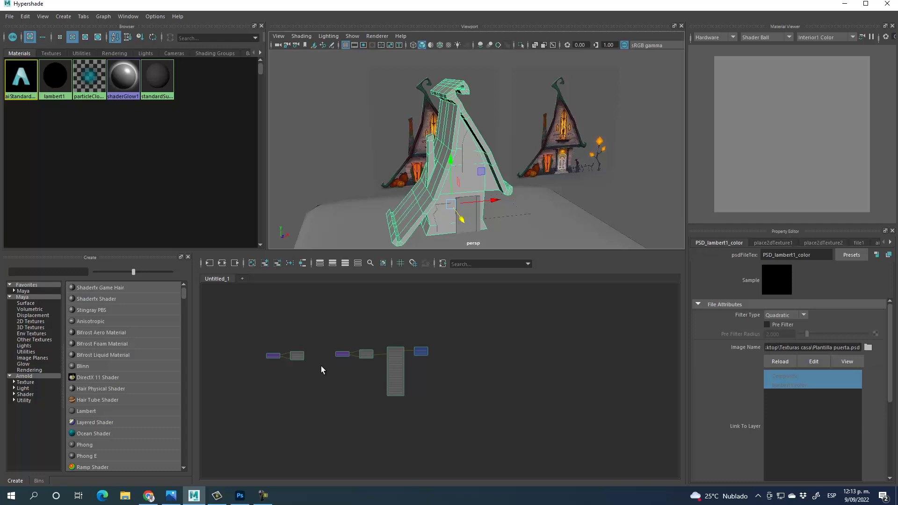
drag(254, 328, 465, 425)
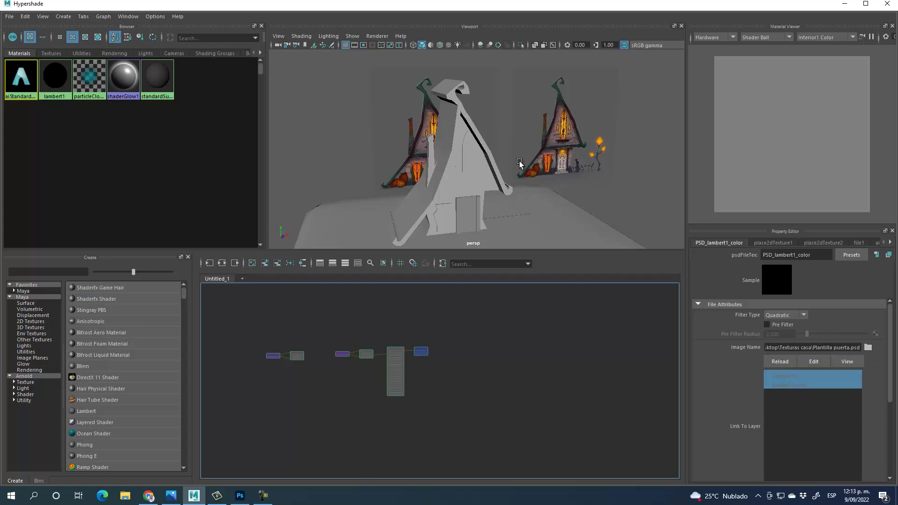
drag(256, 311, 437, 417)
key(Delete)
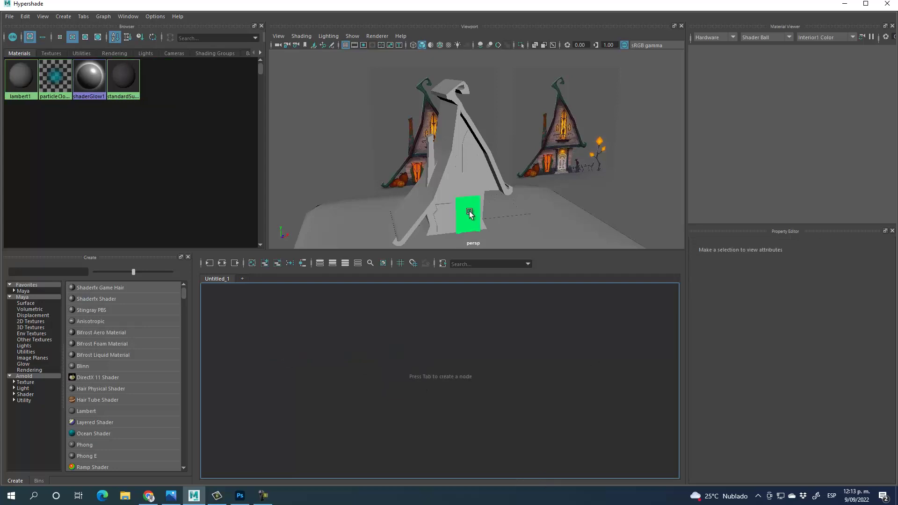
Step: Assign the lambert1 material to the unshaded door and to the house body
click(20, 74)
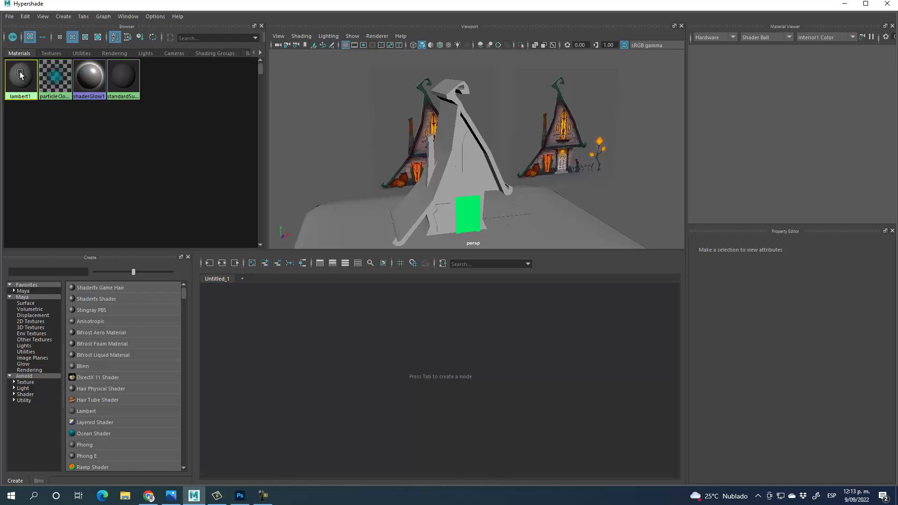
middle_drag(20, 74, 469, 216)
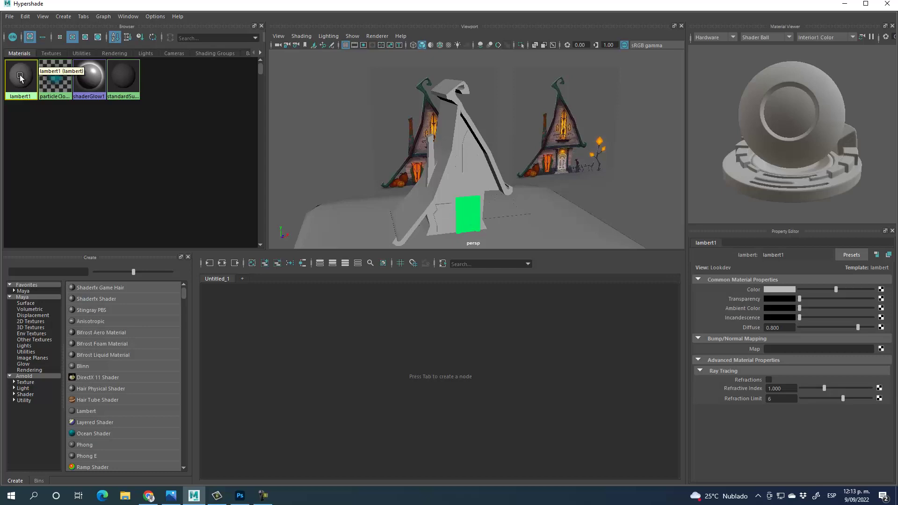
middle_drag(20, 77, 20, 78)
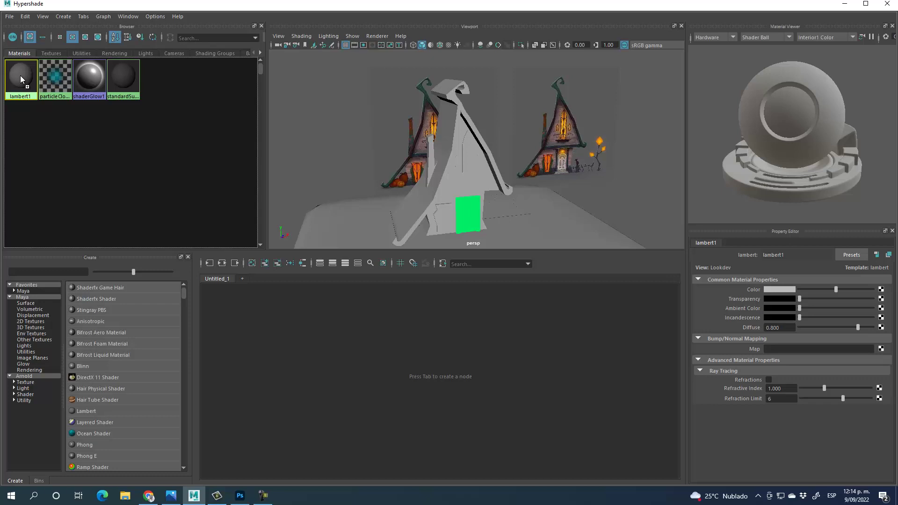
middle_drag(21, 77, 417, 180)
middle_drag(472, 217, 472, 216)
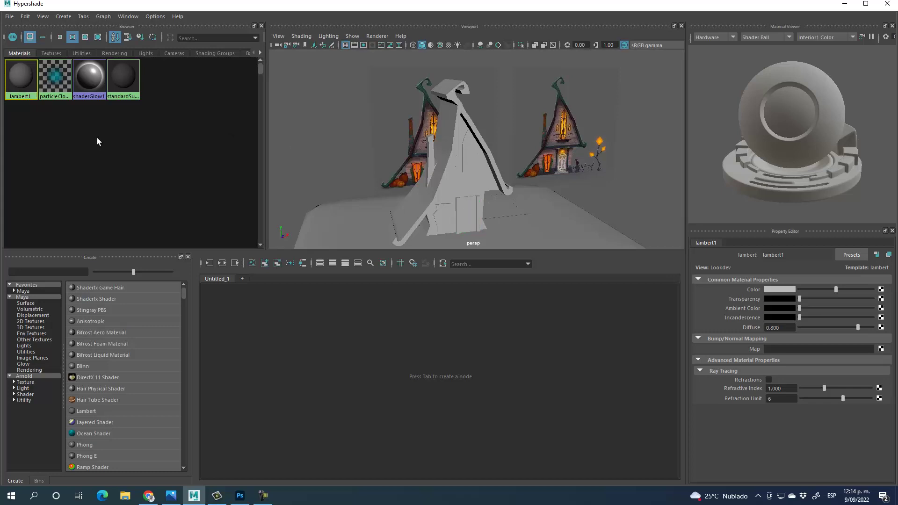
middle_drag(23, 73, 446, 163)
Step: Select the house body mesh and open the Create PSD Network options for it in Hypershade
click(446, 164)
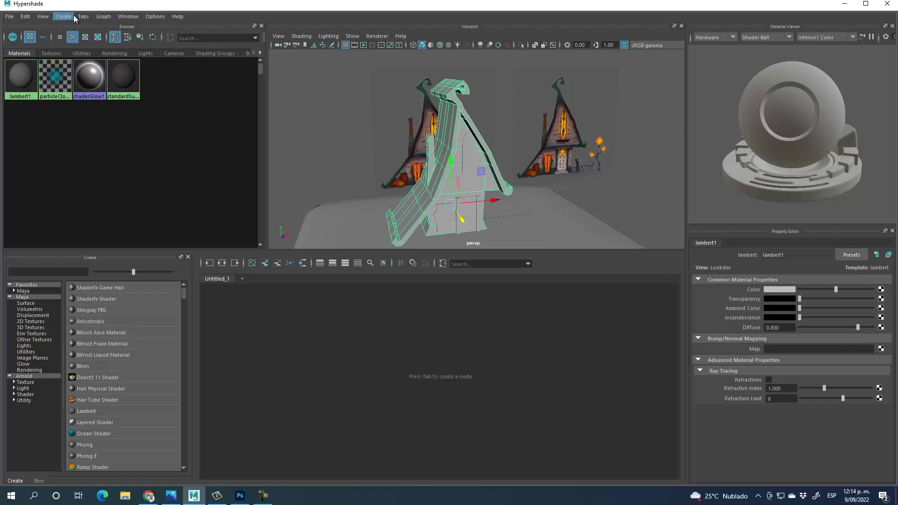
click(22, 17)
click(413, 2)
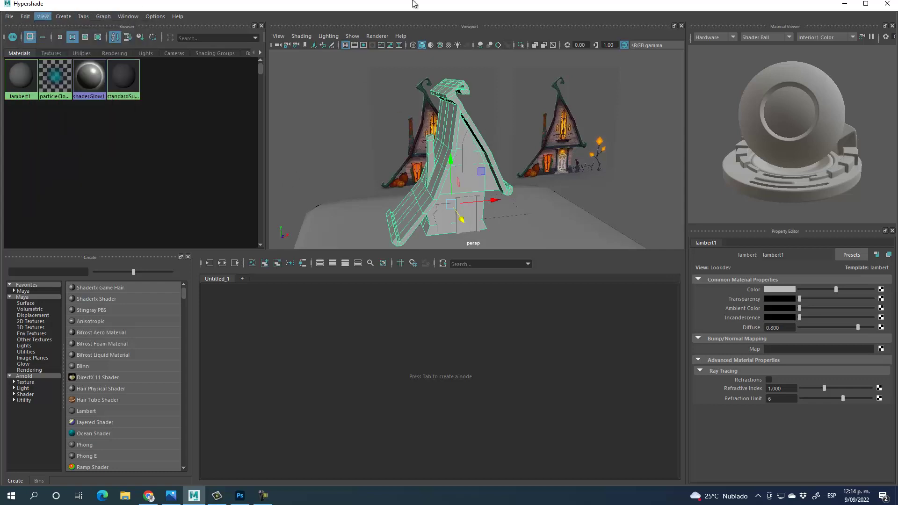
click(845, 4)
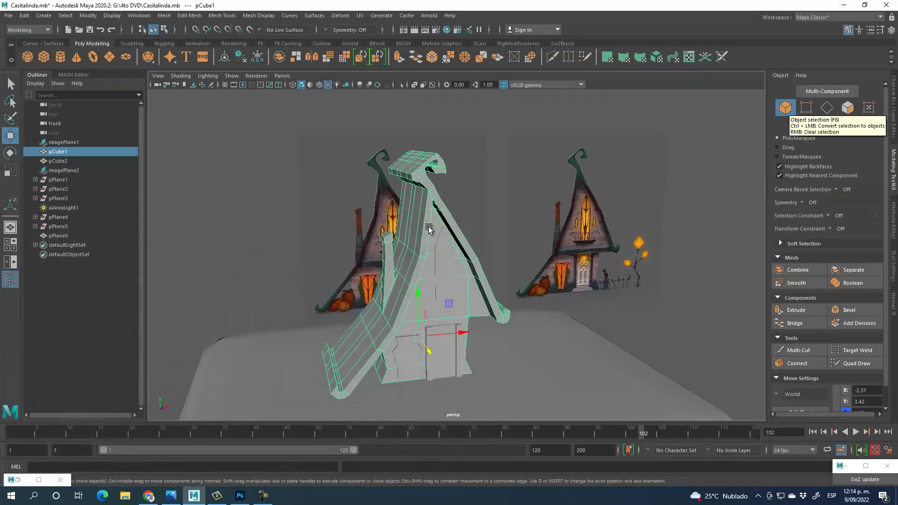
click(39, 480)
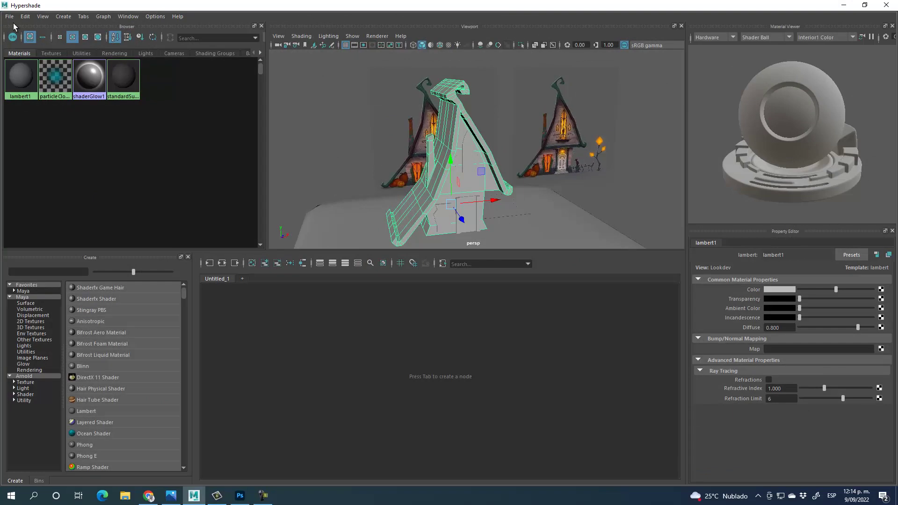
click(25, 16)
click(70, 158)
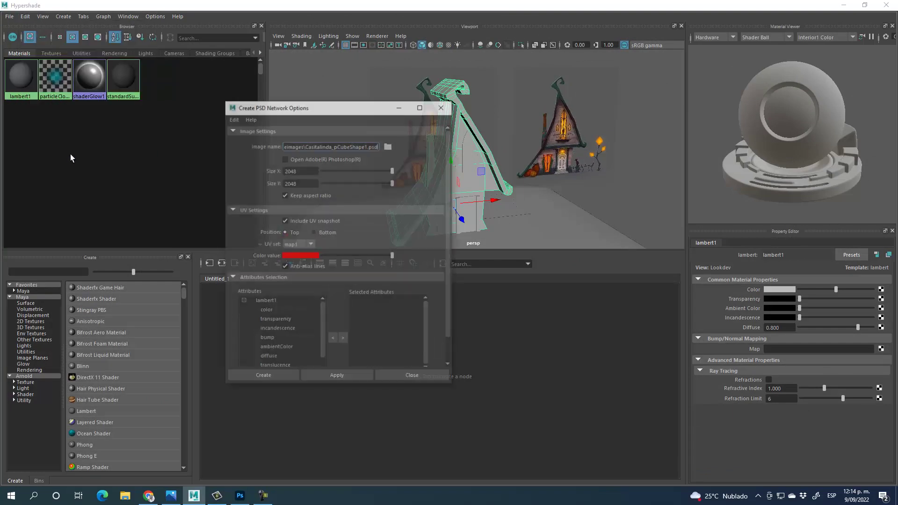
drag(332, 106, 377, 65)
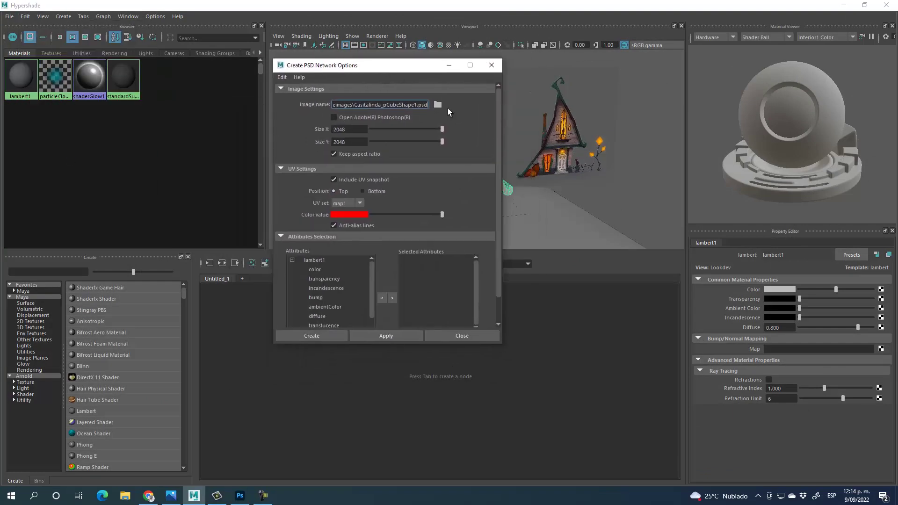
Step: Create a folder named Texturas Casita linda inside the Desktop's 4to DVD folder and enter it as the PSD save location
click(433, 103)
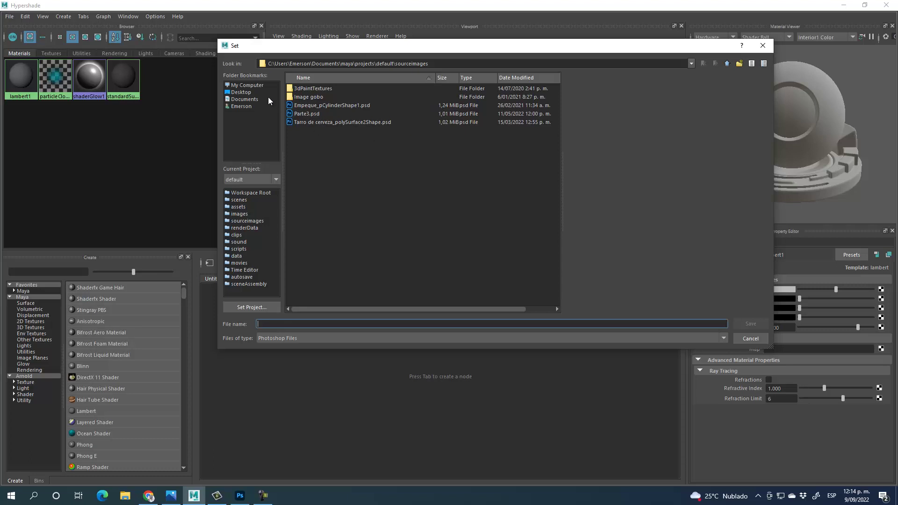
click(245, 92)
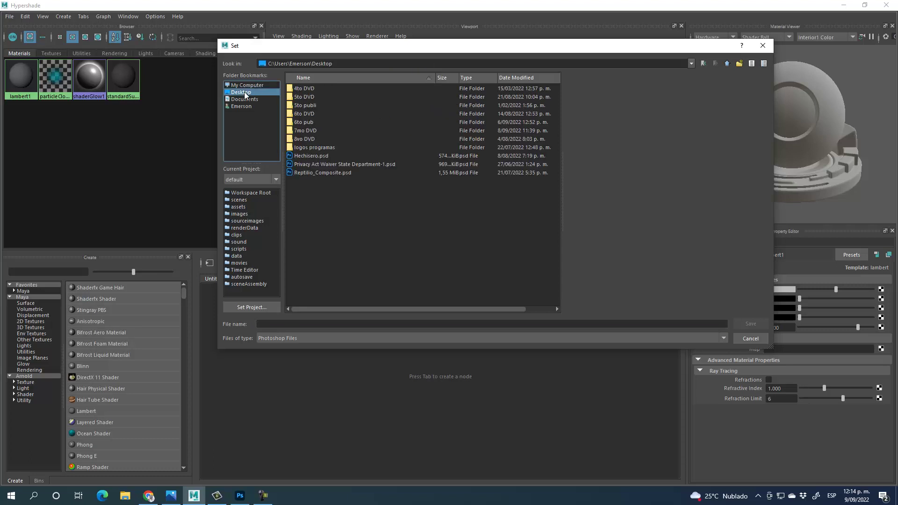
click(312, 106)
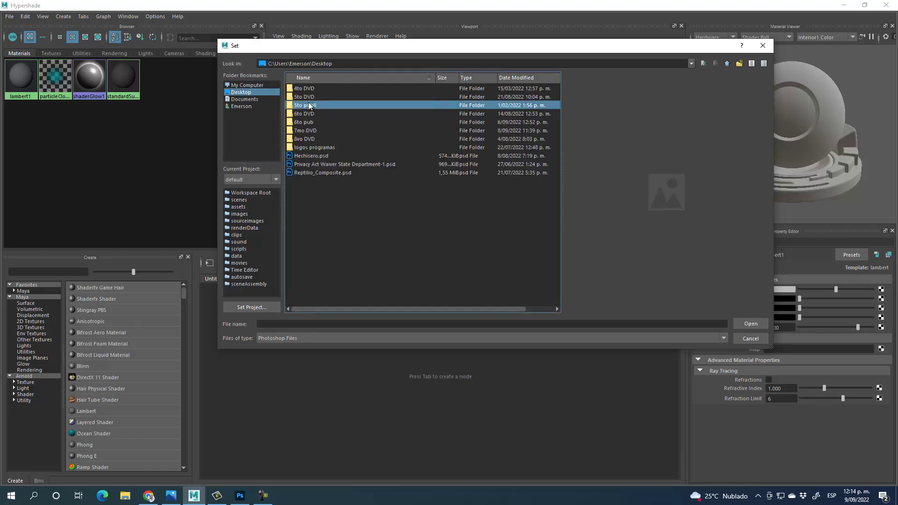
double_click(304, 88)
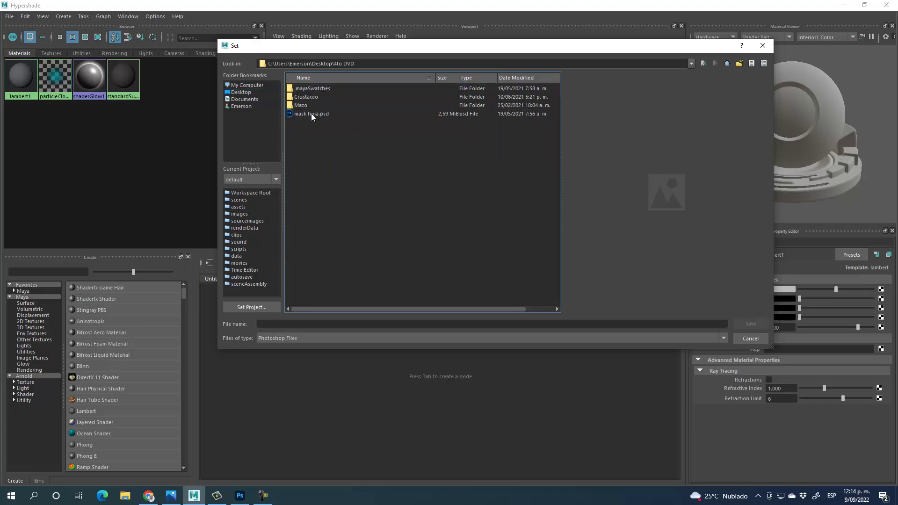
click(739, 63)
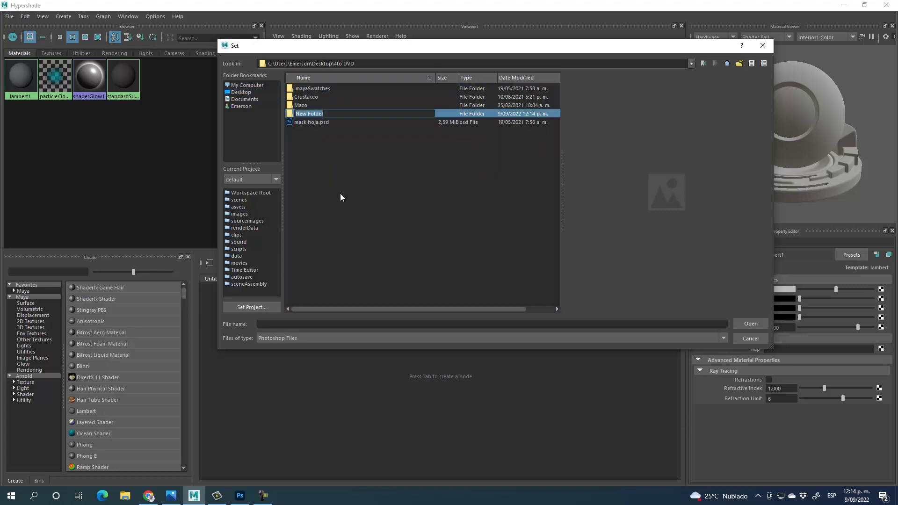
text(Texturas Casita linda)
key(Return)
double_click(313, 115)
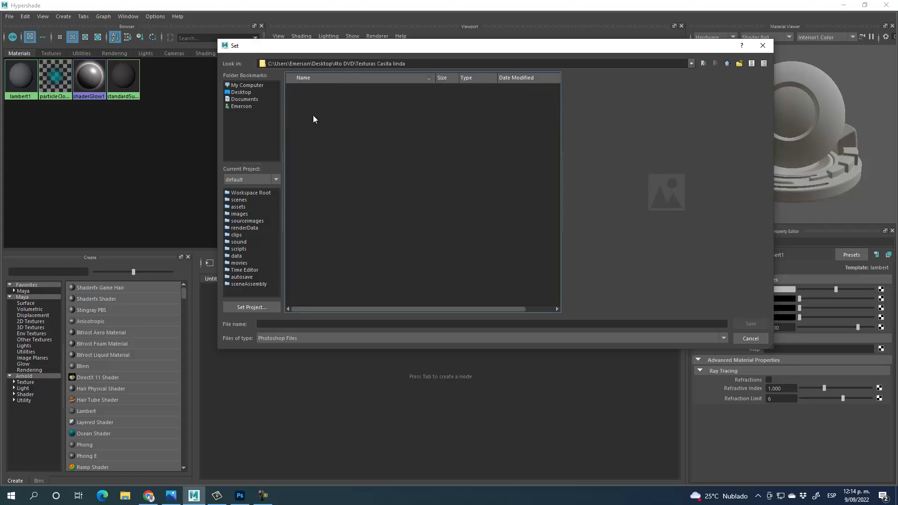
Step: Name the PSD image file Plantilla casa and save that path in the network options
click(288, 324)
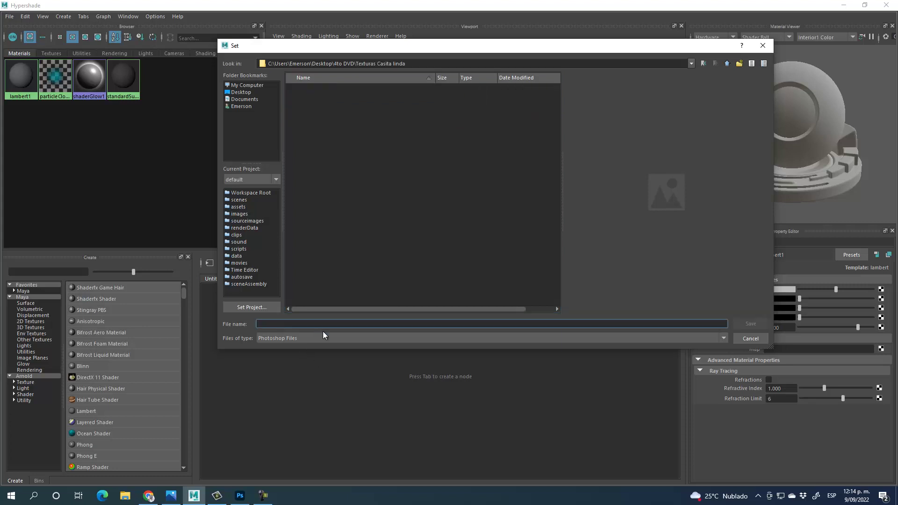
text(Plantilla casa)
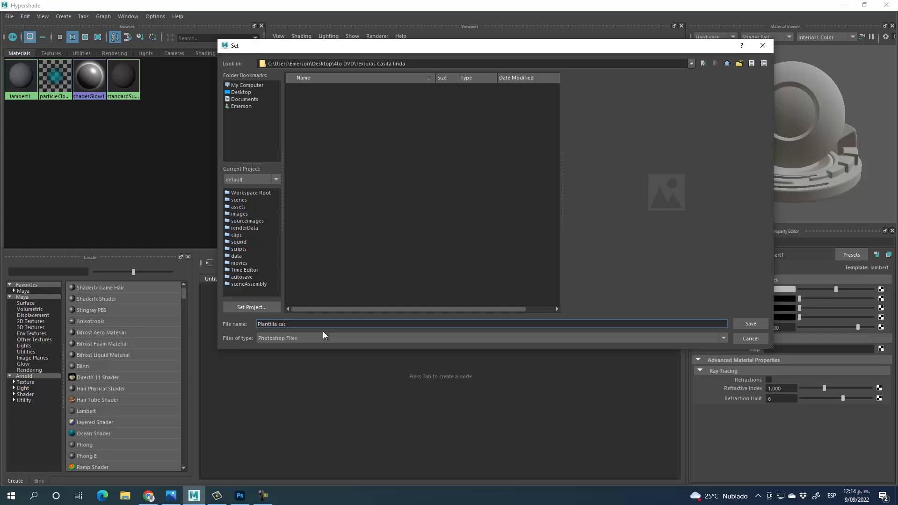
click(742, 322)
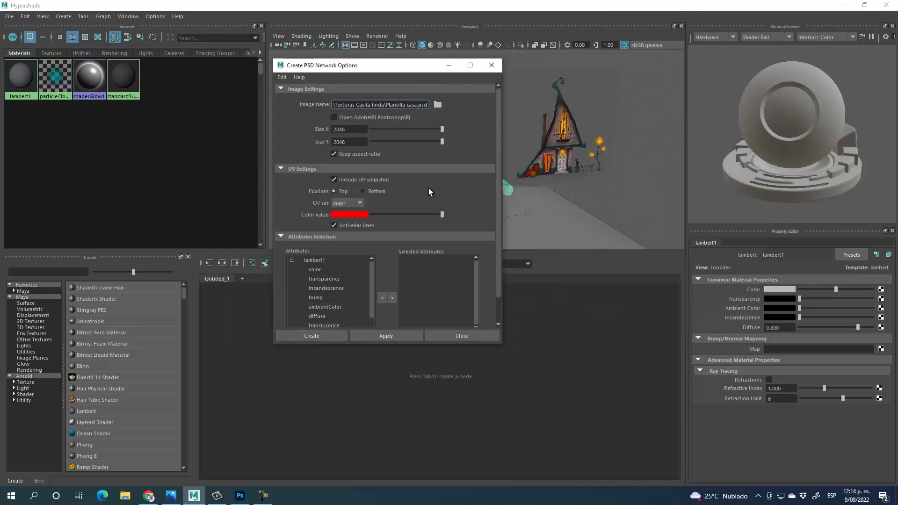
Step: Add lambert1's color attribute to the selected attributes and create the PSD network
click(350, 215)
click(312, 270)
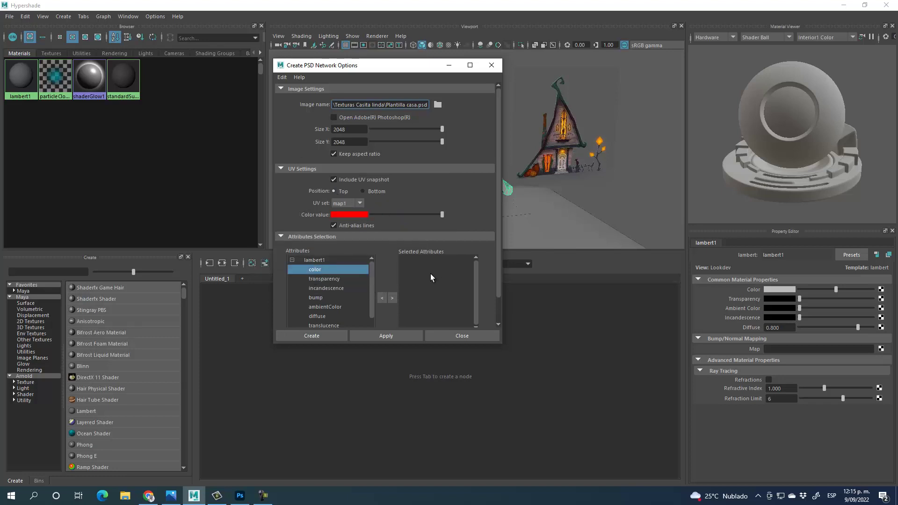
click(392, 298)
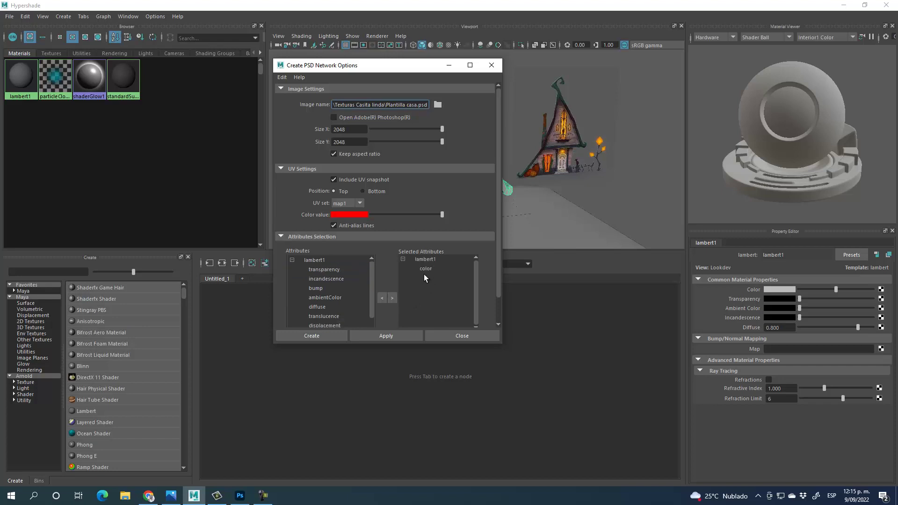
click(311, 336)
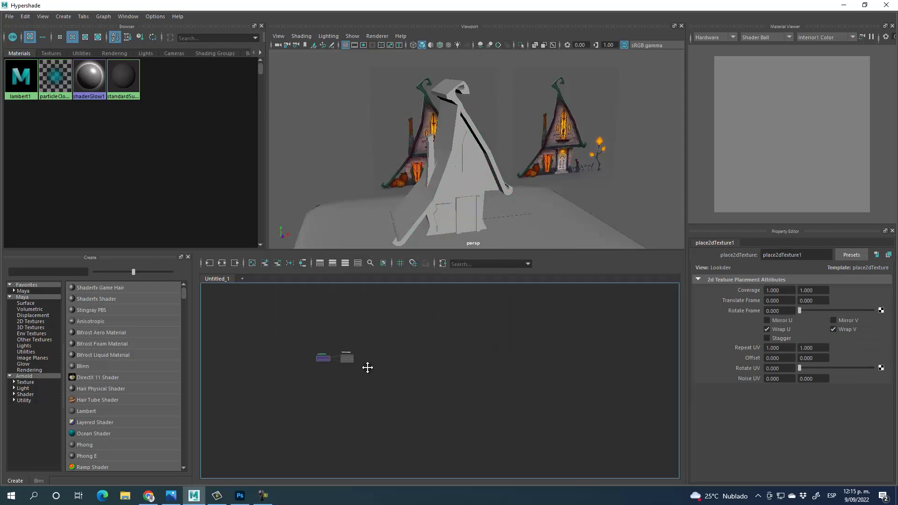
Step: Create an Arnold aiStandardSurface shader and arrange it in the graph well apart from the Plantilla casa.psd and placement nodes
key(f)
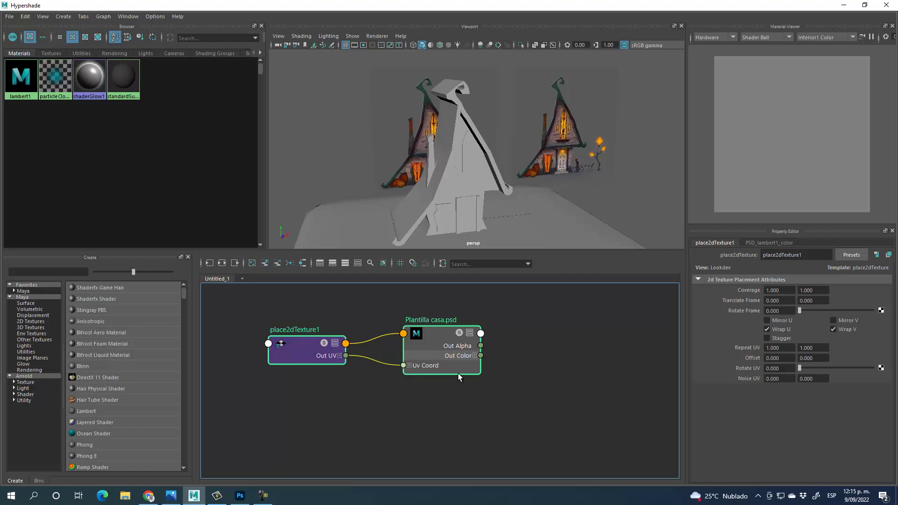
alt+middle_drag(597, 377, 522, 374)
scroll(397, 362, down, 3)
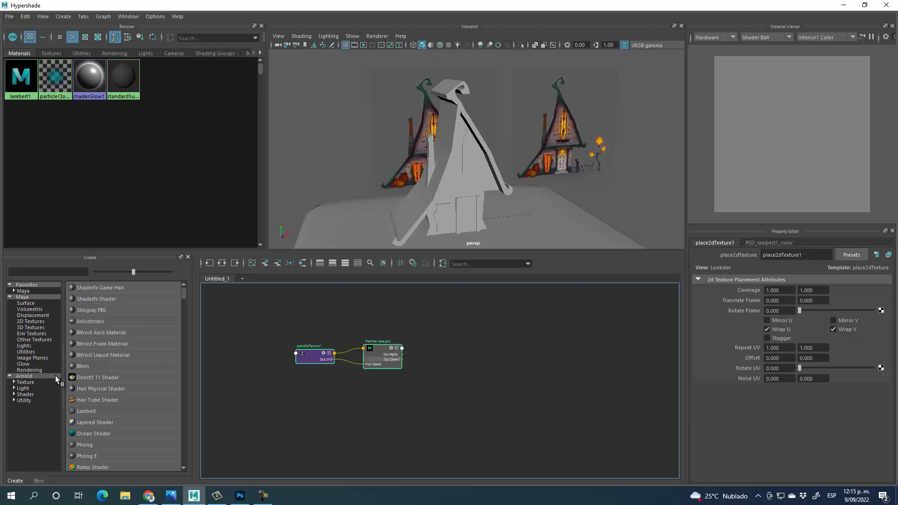
click(26, 394)
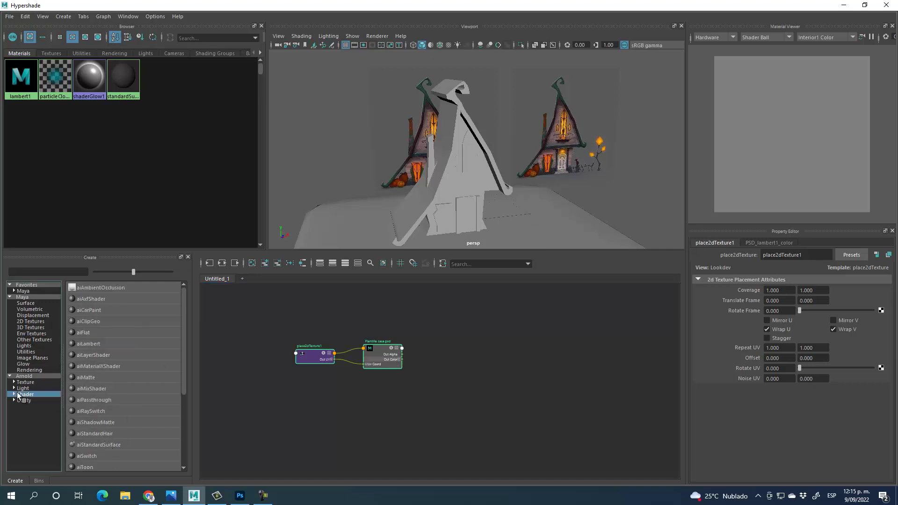
click(107, 445)
drag(409, 304, 579, 477)
drag(457, 319, 416, 323)
alt+middle_drag(471, 420, 580, 422)
middle_drag(523, 372, 435, 158)
drag(222, 316, 302, 380)
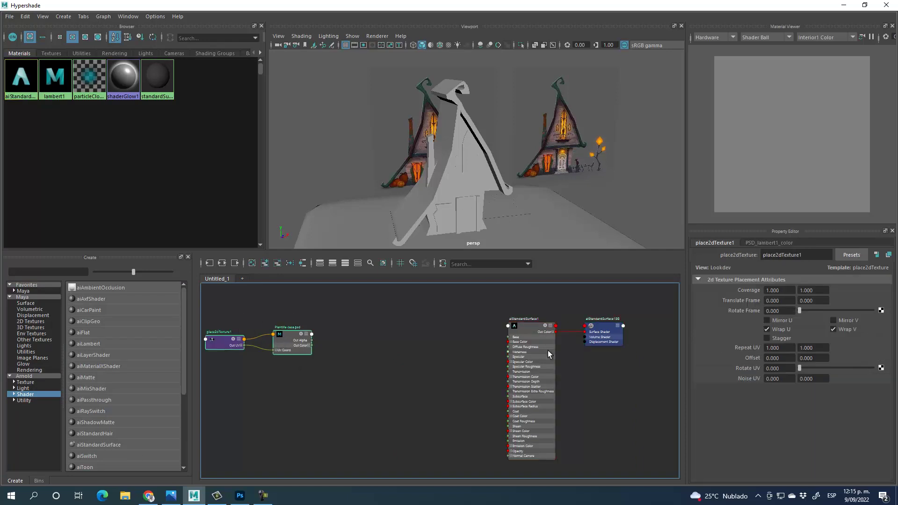
Step: Switch to Photoshop and search the USB drive's 4to DVD and 5to DVD folders for the PSD template
click(240, 496)
click(26, 123)
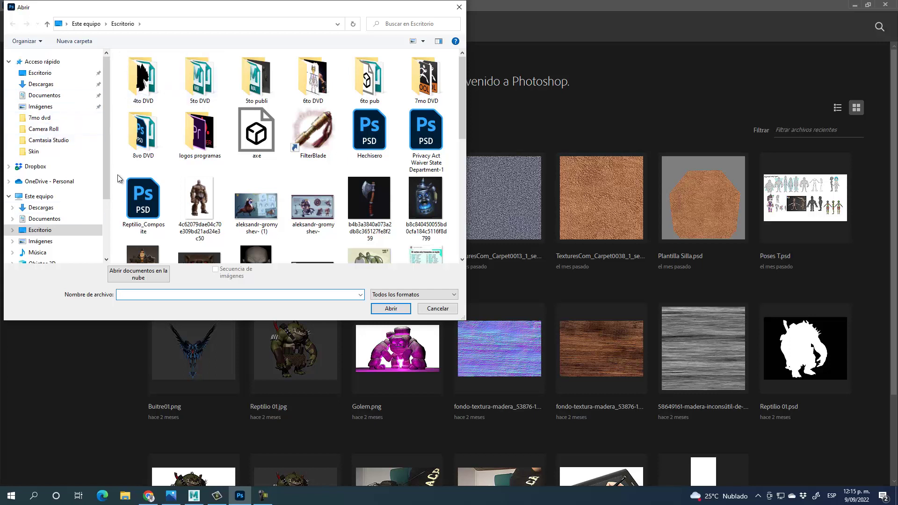
drag(106, 129, 106, 199)
click(51, 223)
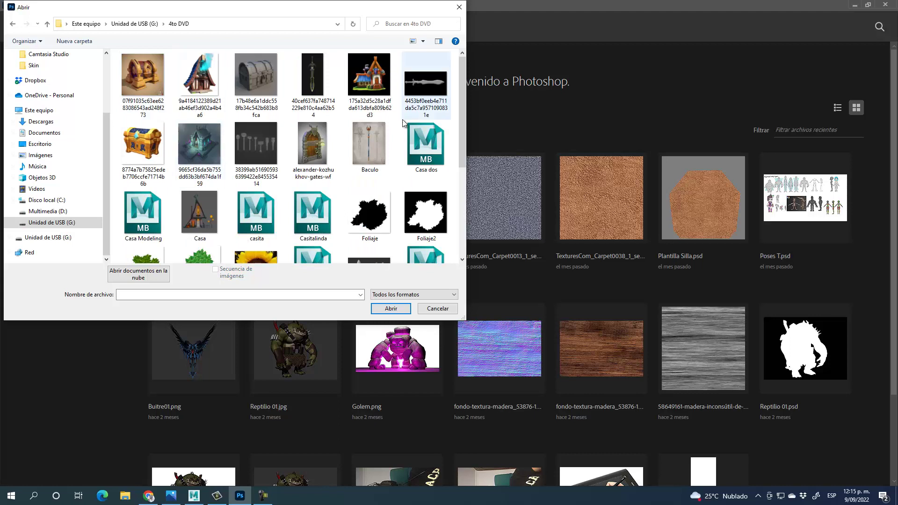
mouse_move(462, 71)
mouse_down()
mouse_move(463, 155)
mouse_move(458, 58)
mouse_up()
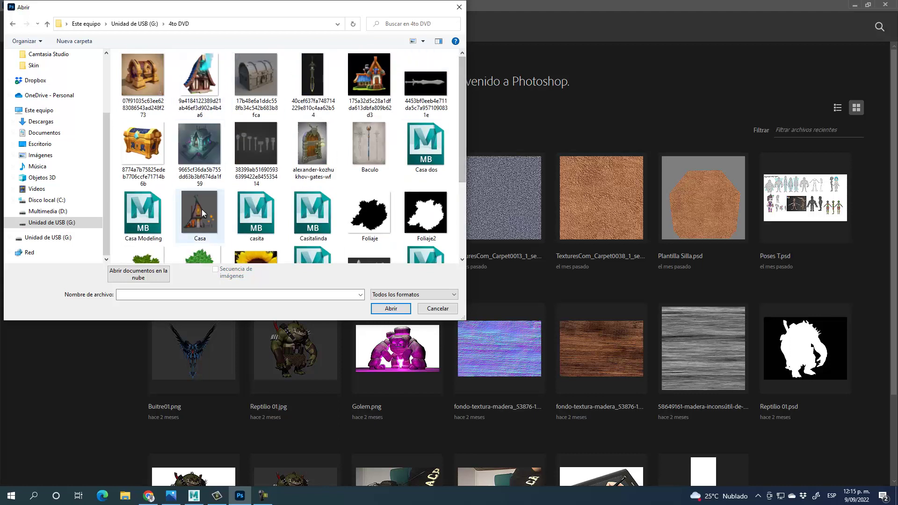
scroll(333, 229, down, 3)
scroll(339, 220, up, 3)
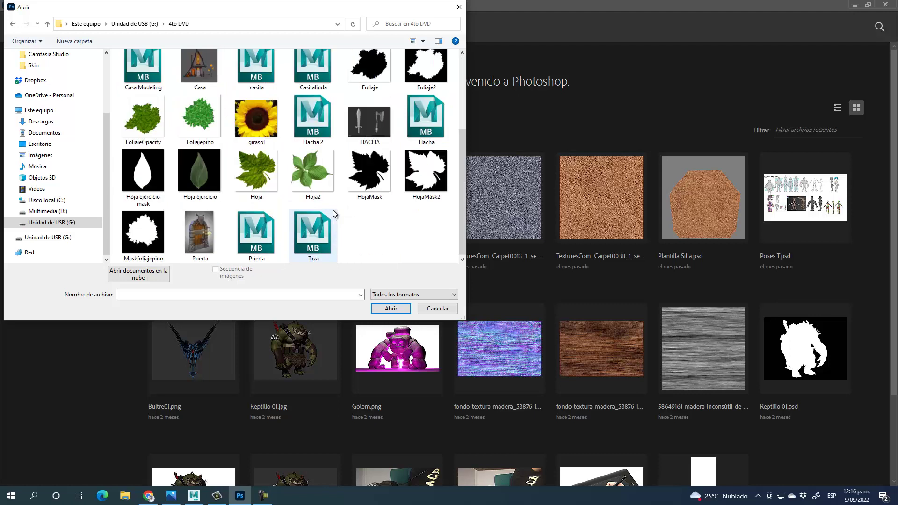
click(141, 23)
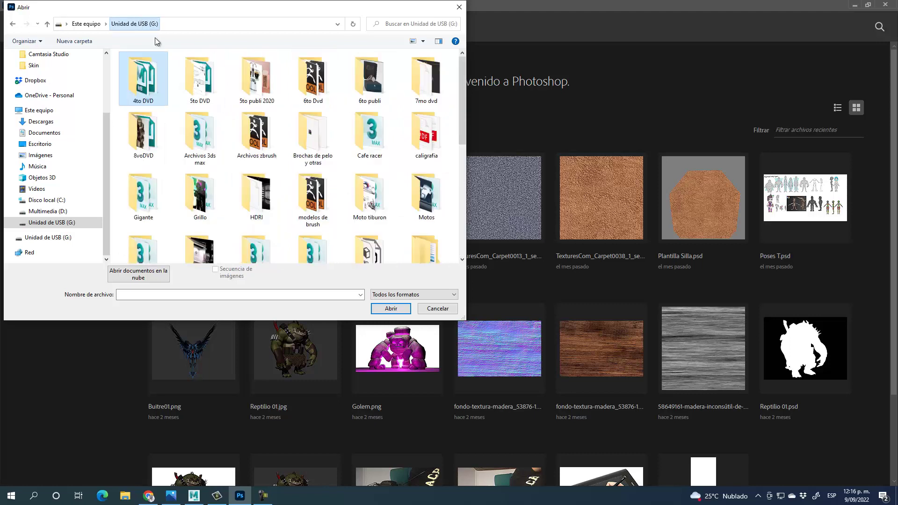
drag(459, 78, 462, 127)
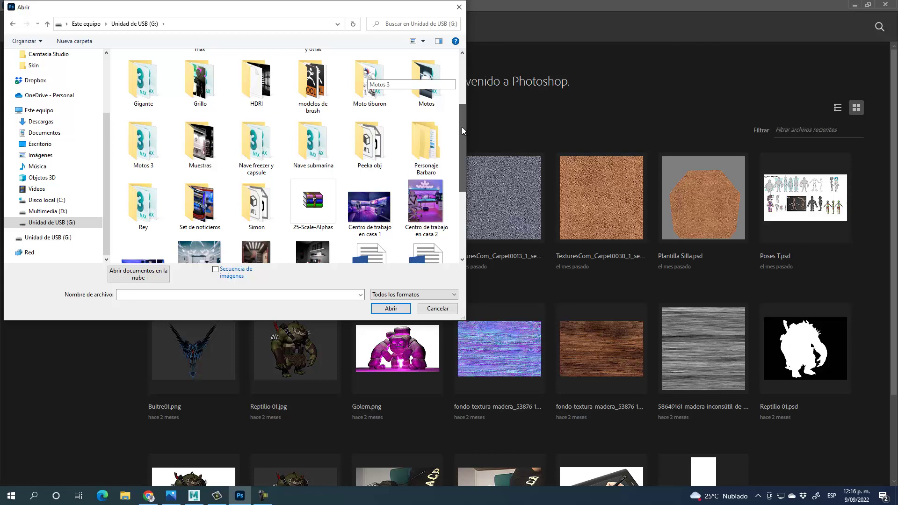
drag(461, 127, 446, 73)
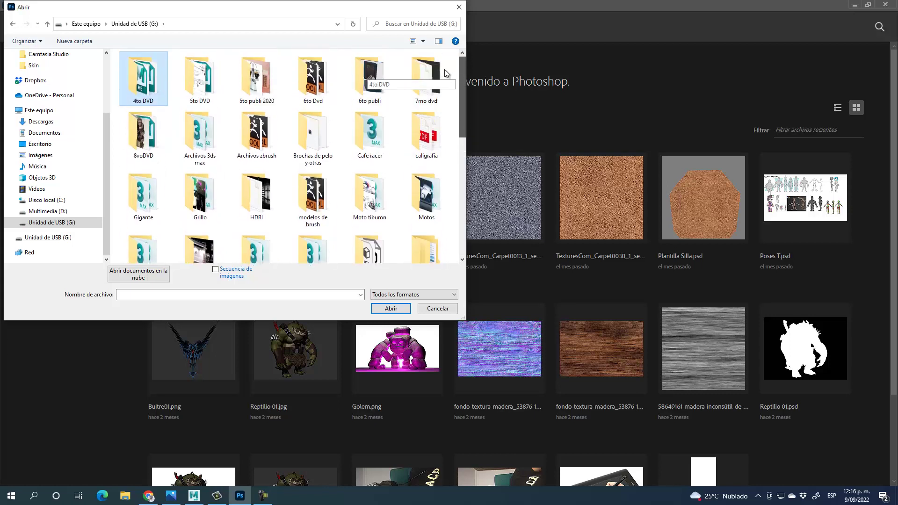
double_click(206, 80)
scroll(260, 200, down, 6)
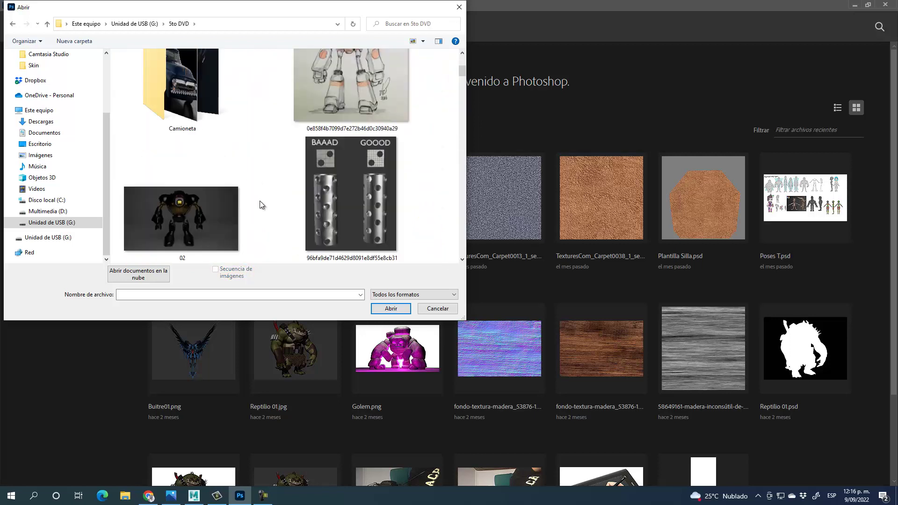
scroll(260, 201, up, 6)
click(47, 24)
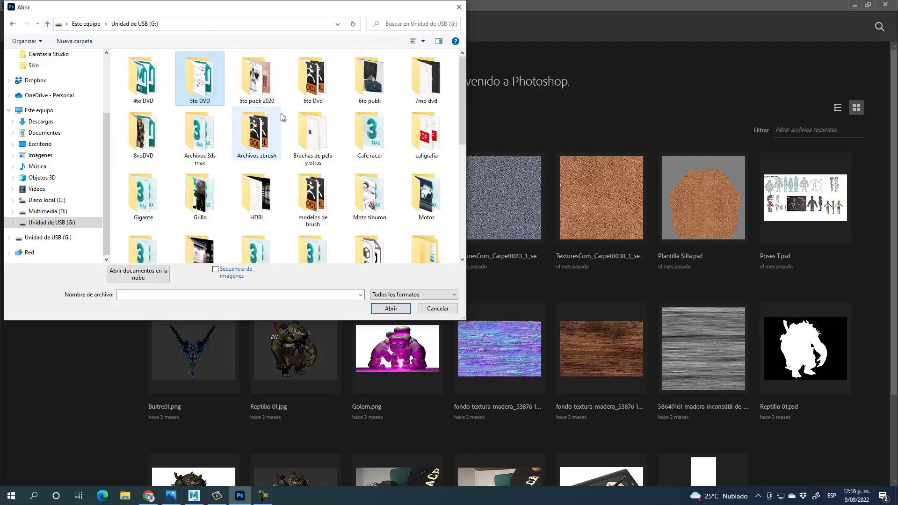
double_click(136, 79)
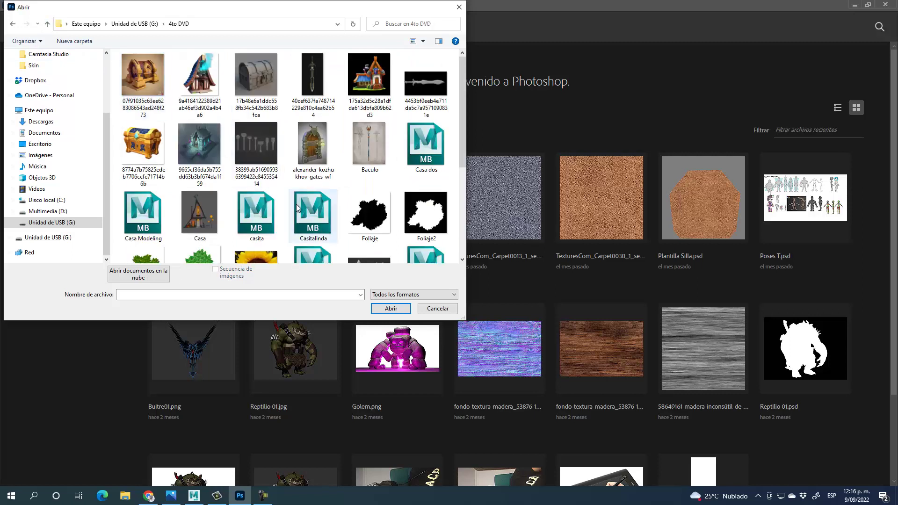
scroll(304, 211, down, 3)
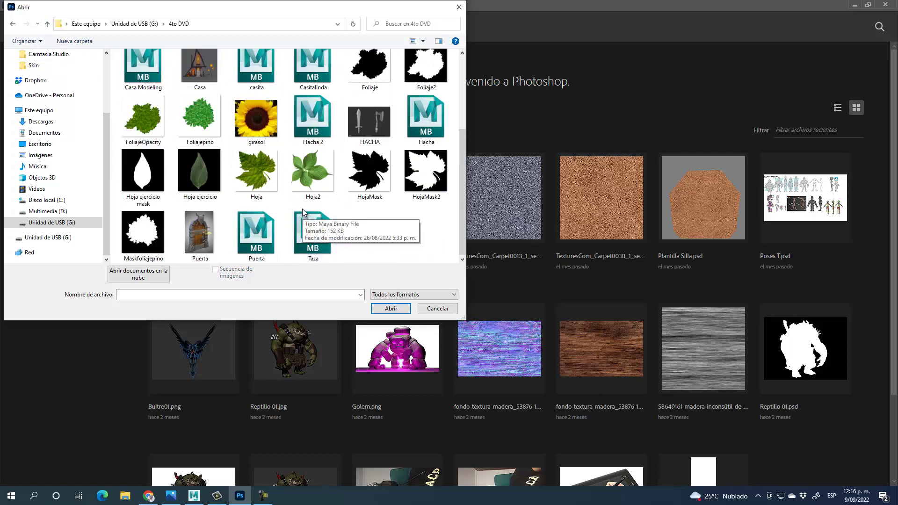
click(437, 309)
Step: Check the contents of the Texturas Casita linda folder in File Explorer and return to Photoshop
click(265, 496)
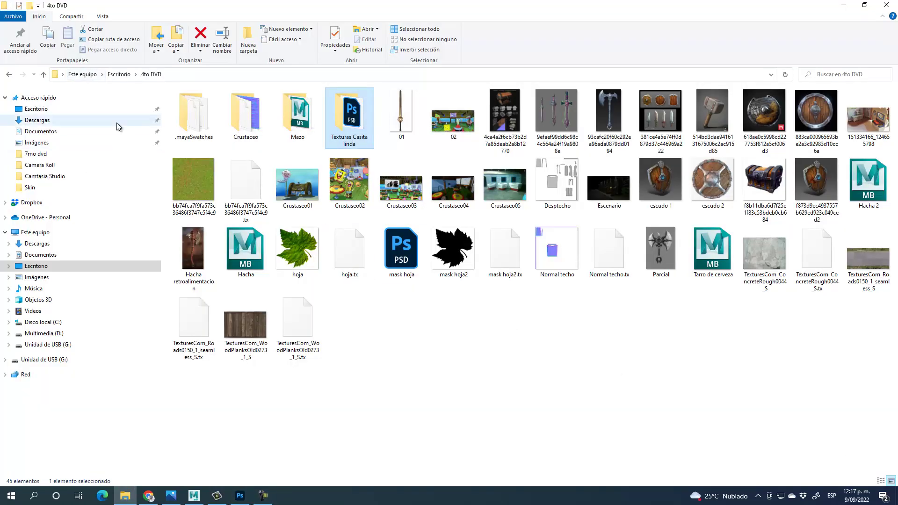
double_click(345, 123)
key(Down)
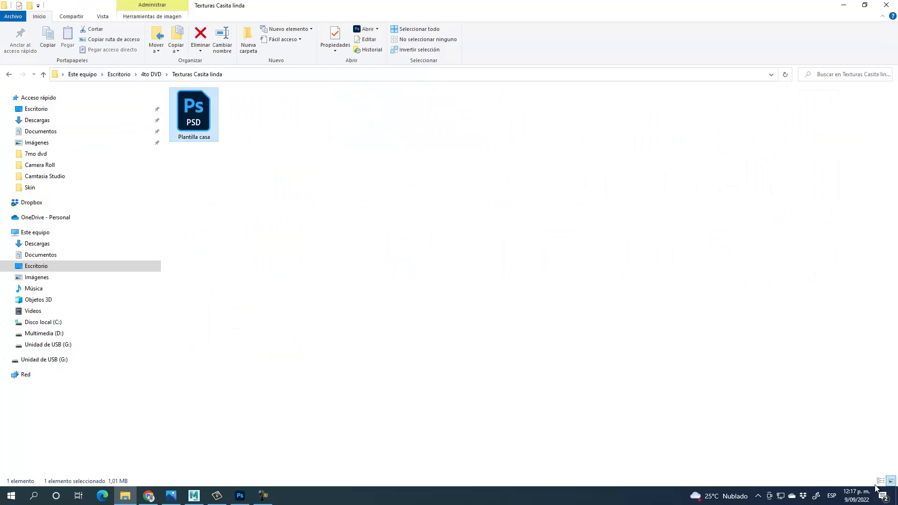
click(844, 5)
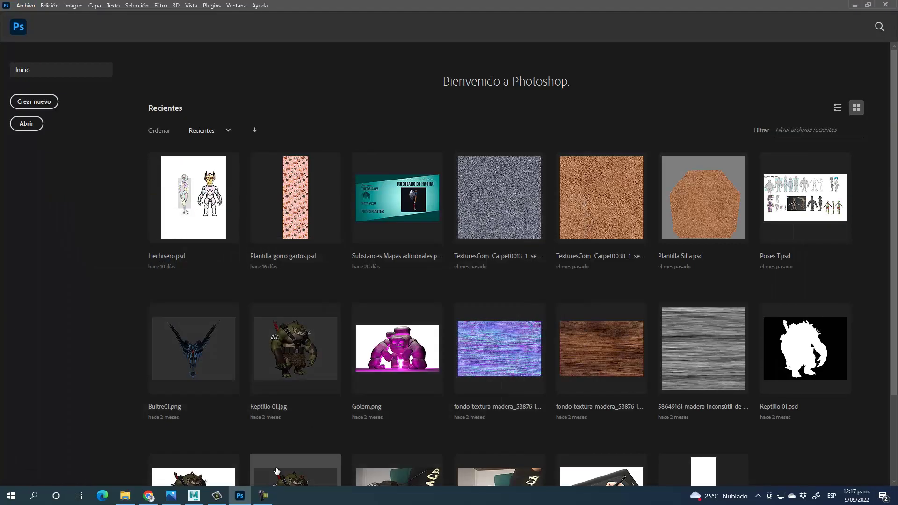
Step: Open Plantilla casa.psd from the Desktop's 4to DVD\Texturas Casita linda folder and deselect its UVSnapShot layer
click(36, 124)
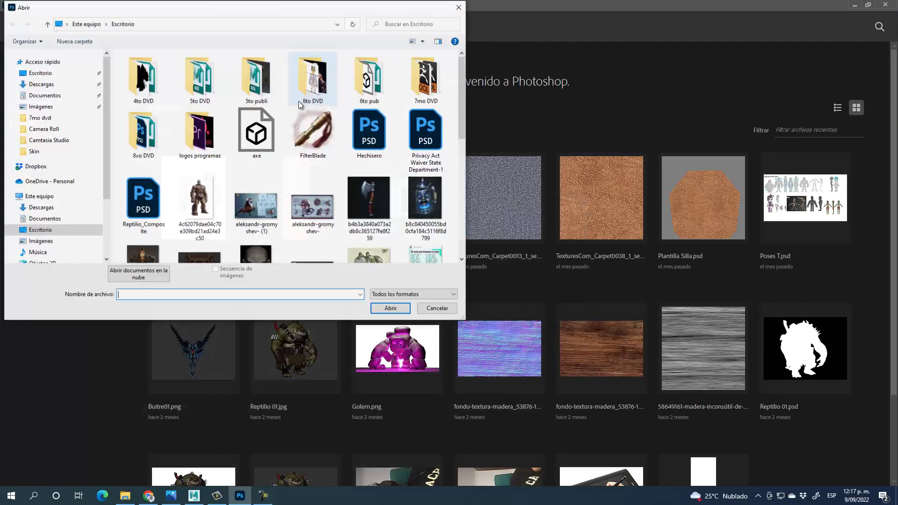
click(144, 85)
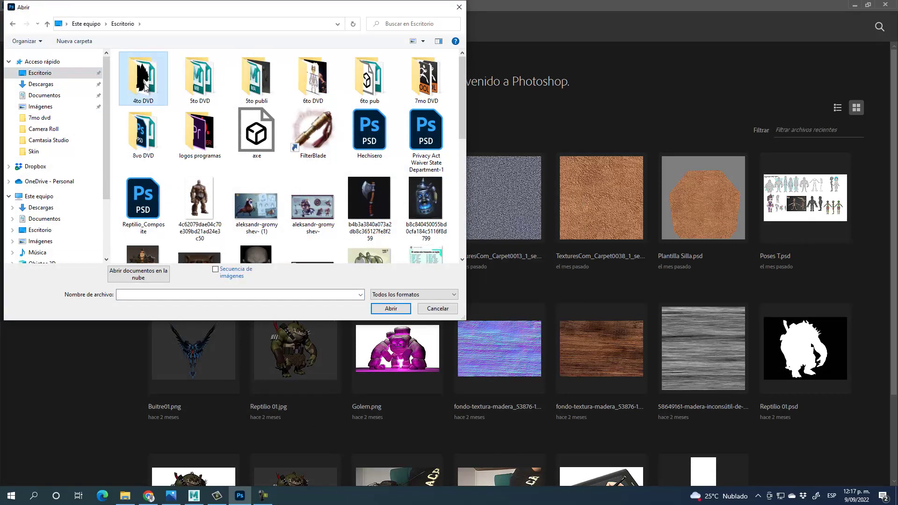
double_click(144, 85)
click(318, 92)
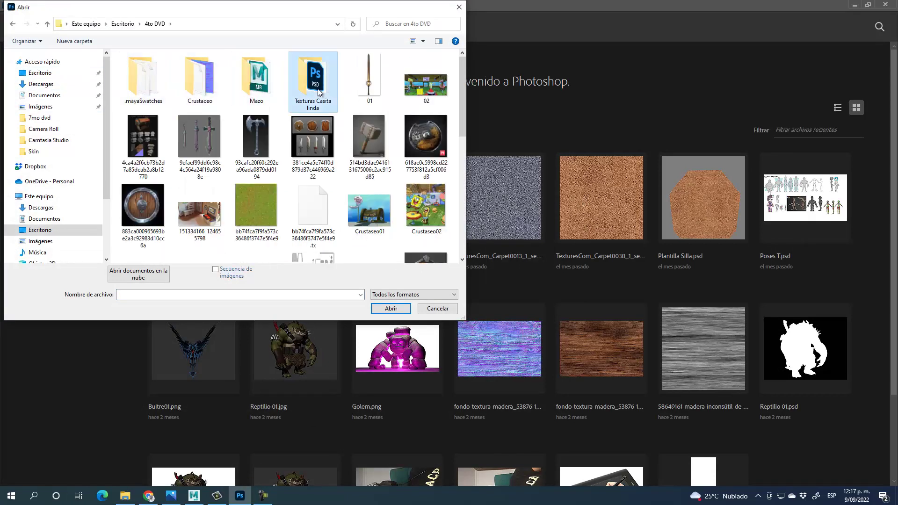
double_click(319, 92)
click(159, 77)
click(391, 309)
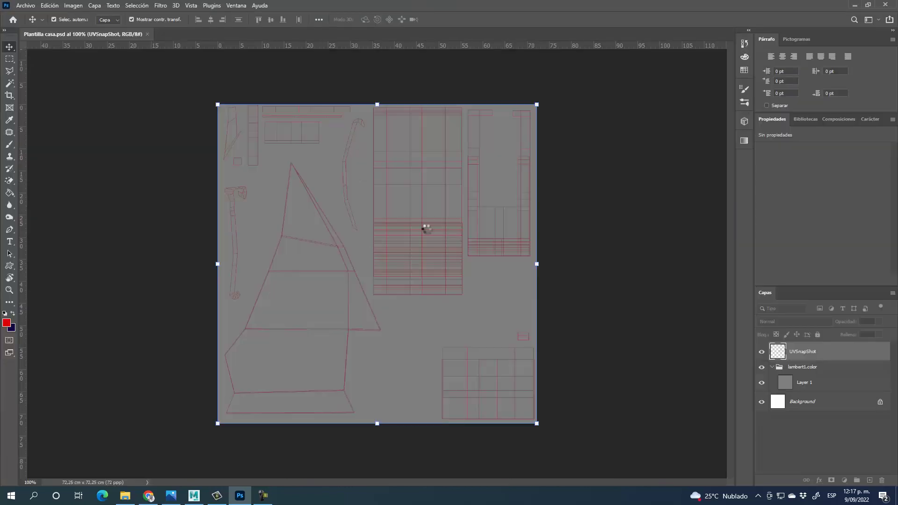
click(642, 311)
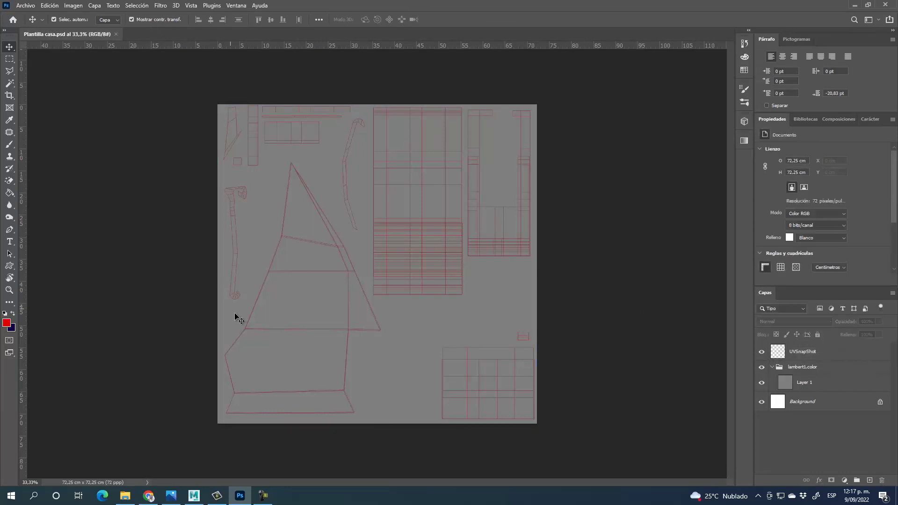
Step: Switch back to Maya's Hypershade and select the house's door and window object in the viewport
click(25, 5)
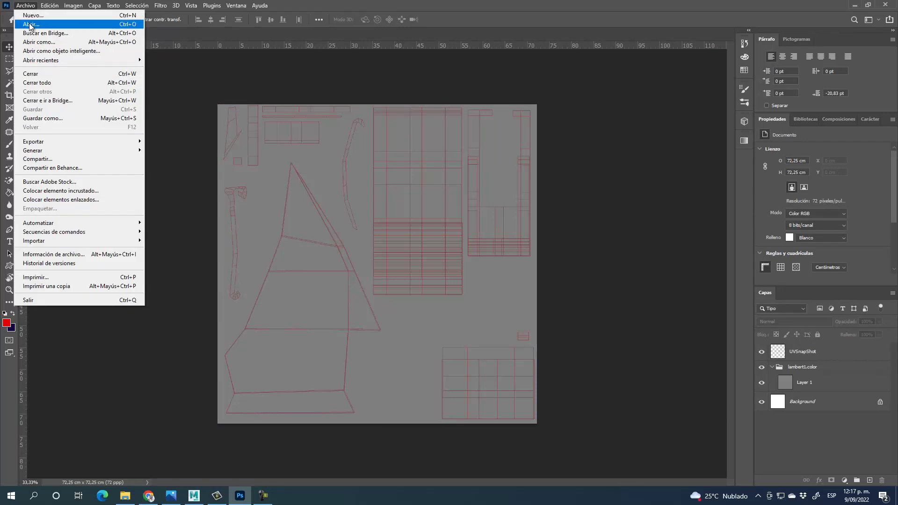
click(502, 2)
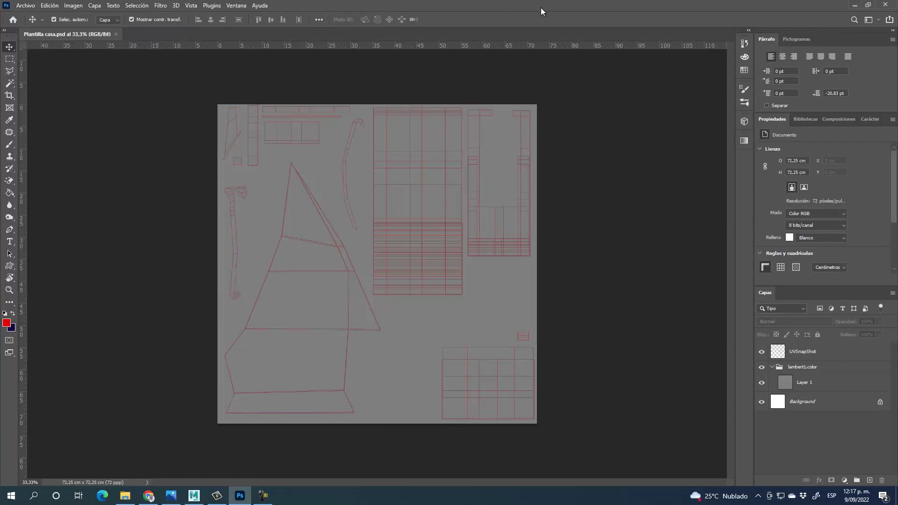
click(856, 6)
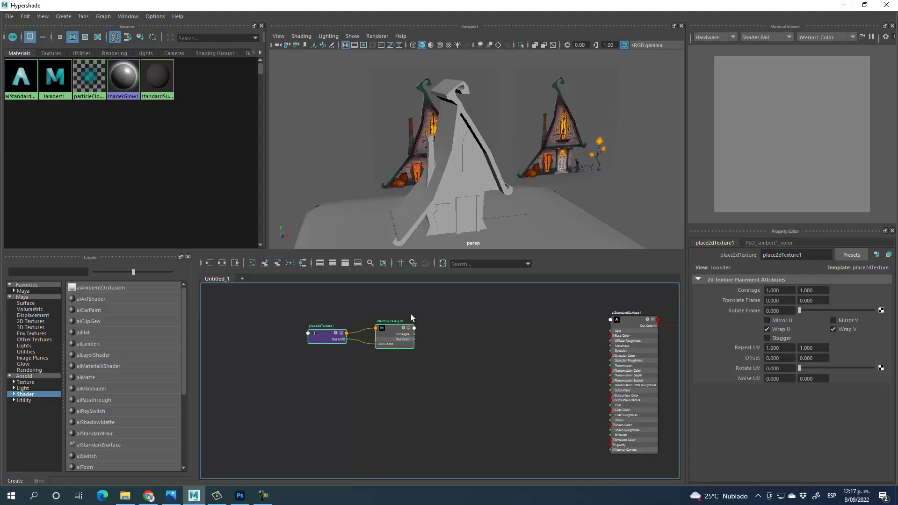
alt+middle_drag(529, 364, 259, 362)
alt+middle_drag(486, 360, 400, 357)
click(478, 204)
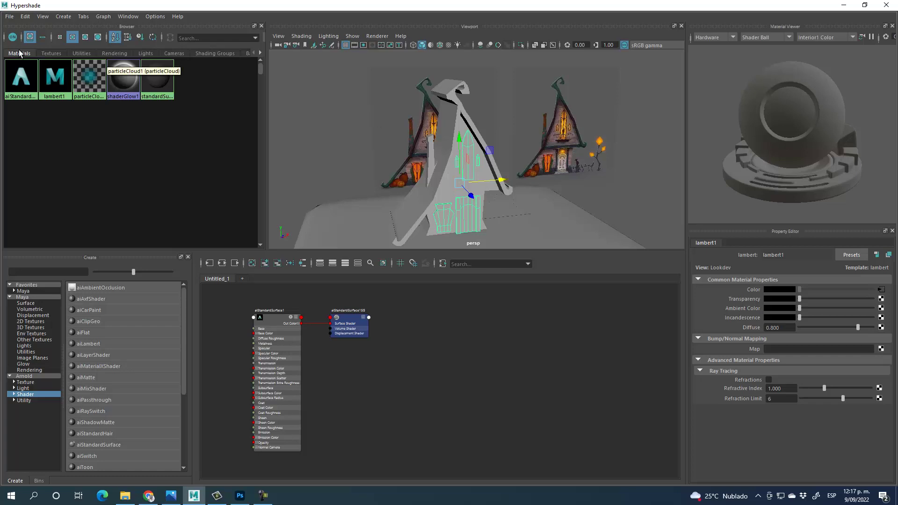
Step: Start a PSD network for the door and window object and add lambert1's color to the selected attributes
click(25, 18)
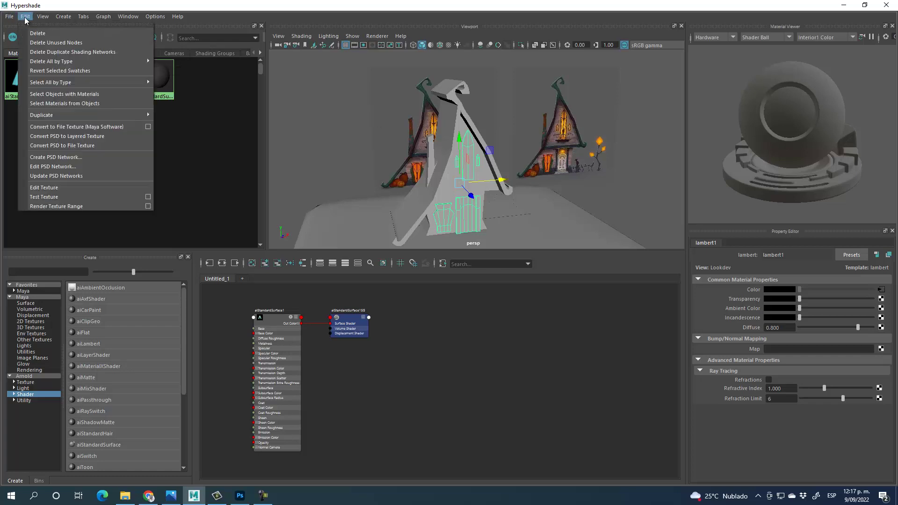
click(84, 156)
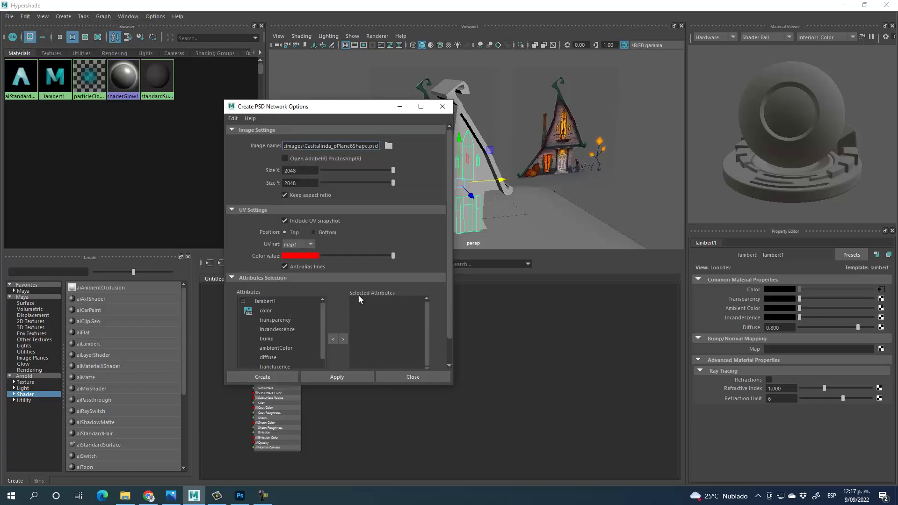
click(275, 312)
click(343, 340)
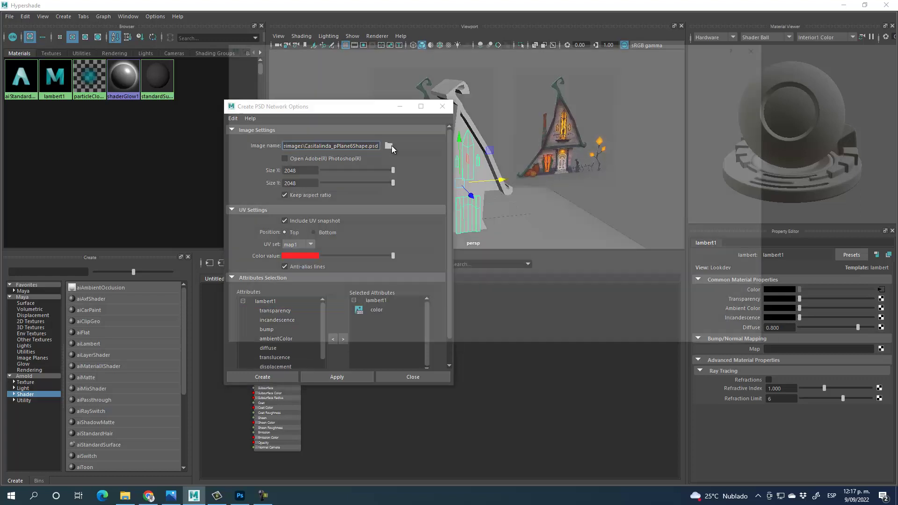
Step: Browse to the Desktop's 4to DVD\Texturas Casita linda folder as the location for the network's PSD image
click(390, 145)
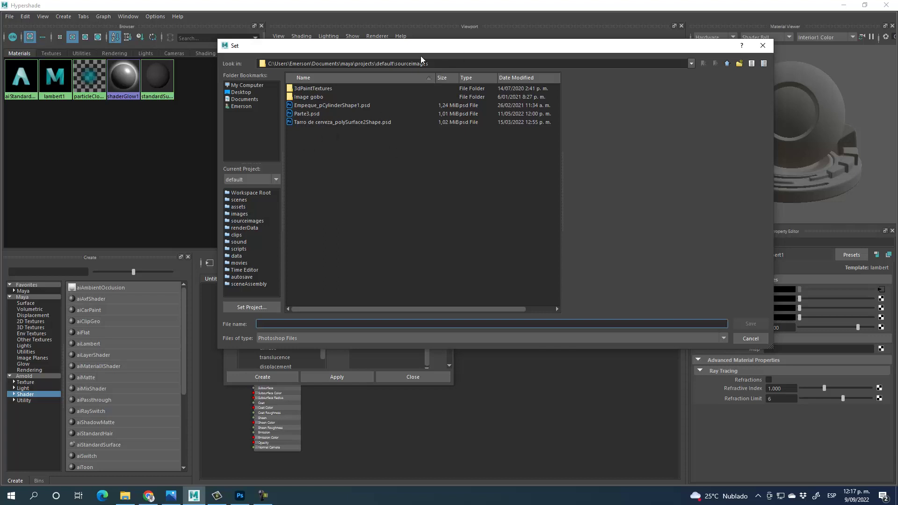
click(240, 92)
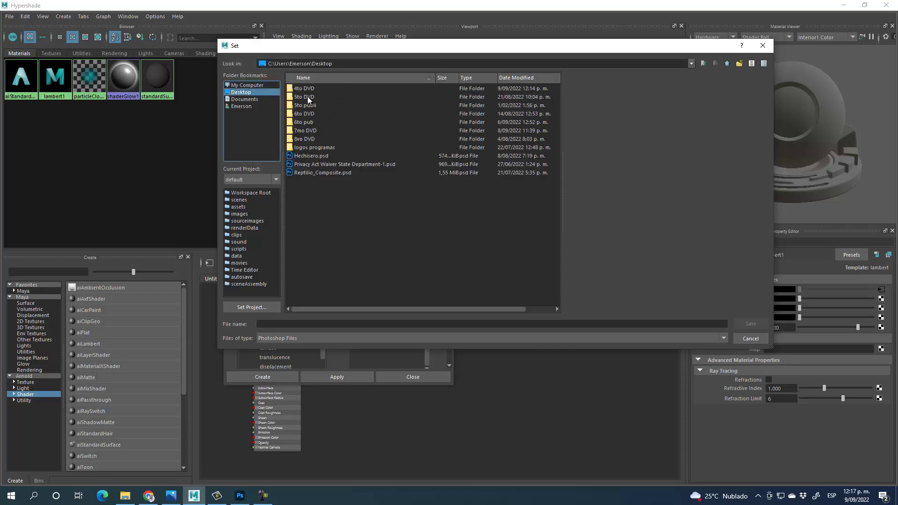
click(304, 87)
double_click(305, 88)
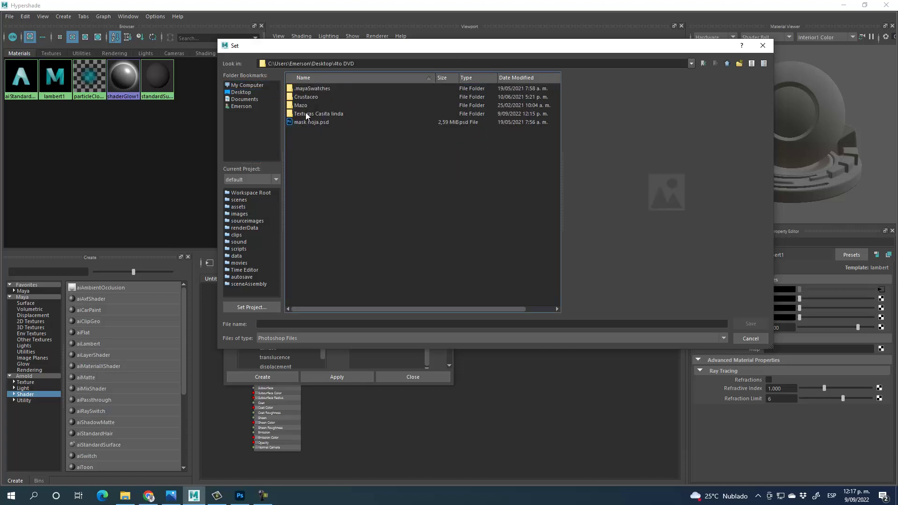
double_click(305, 114)
Step: Name the image Plantilla Amoblamiento and create the PSD network
click(291, 323)
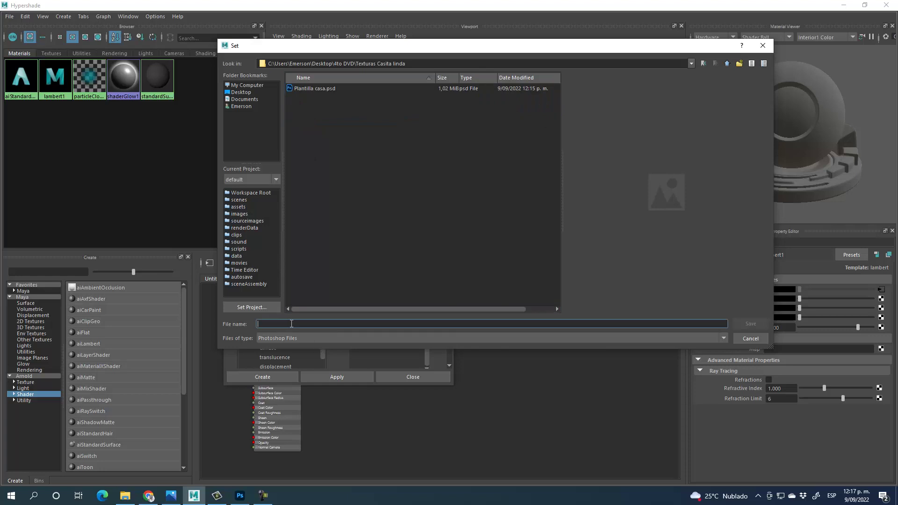
text(A)
key(BackSpace)
key(BackSpace)
text(Amoblamiento)
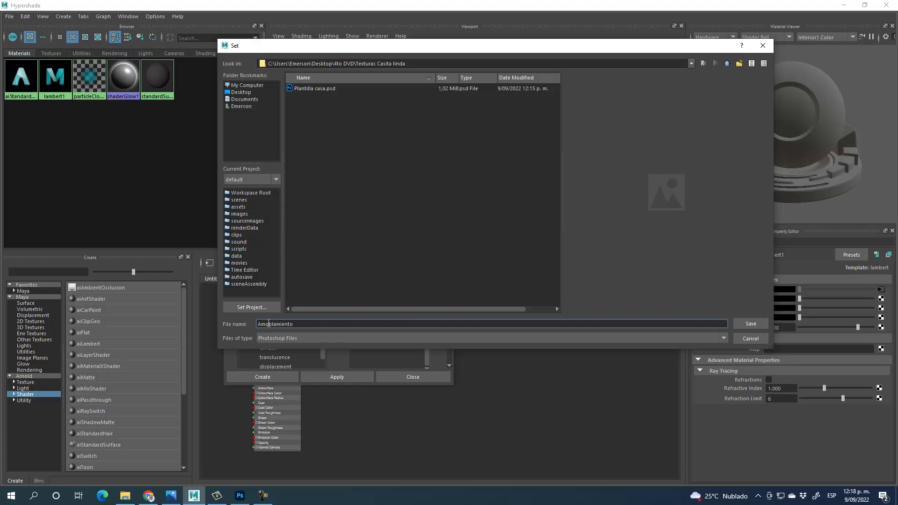
text(Plantilla)
click(754, 324)
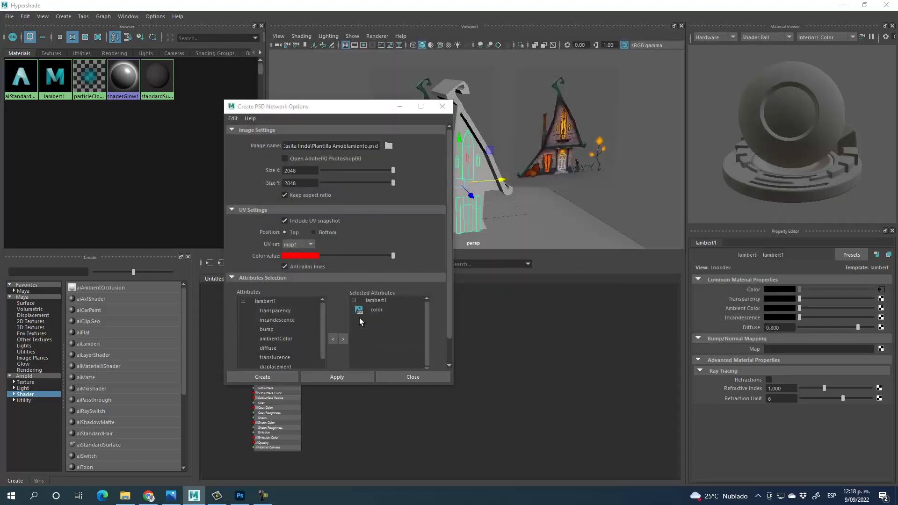
click(274, 376)
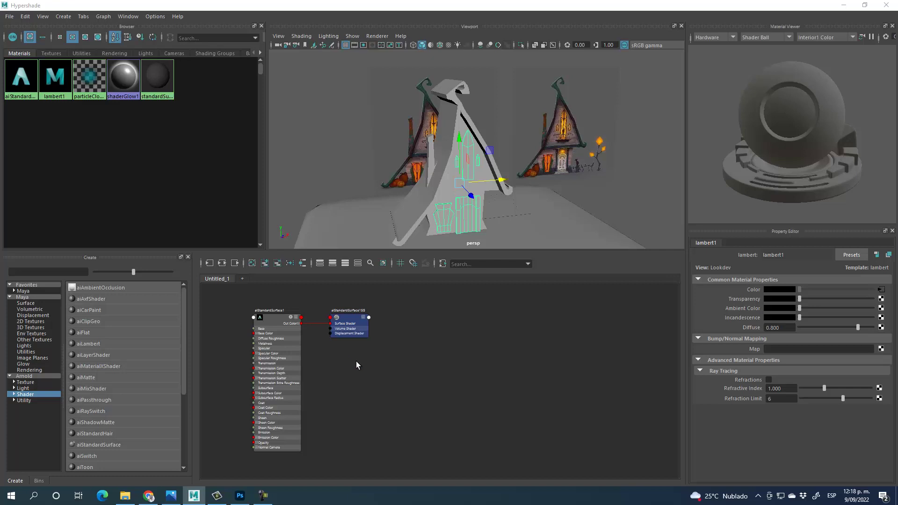
Step: Move the Plantilla Amoblamiento texture and placement nodes directly beneath the Plantilla casa nodes in the graph
scroll(428, 347, down, 5)
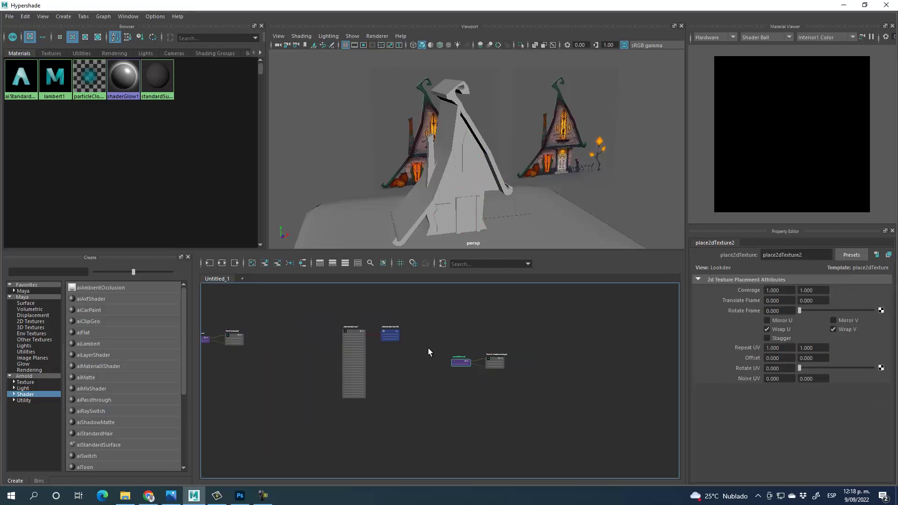
drag(476, 363, 343, 379)
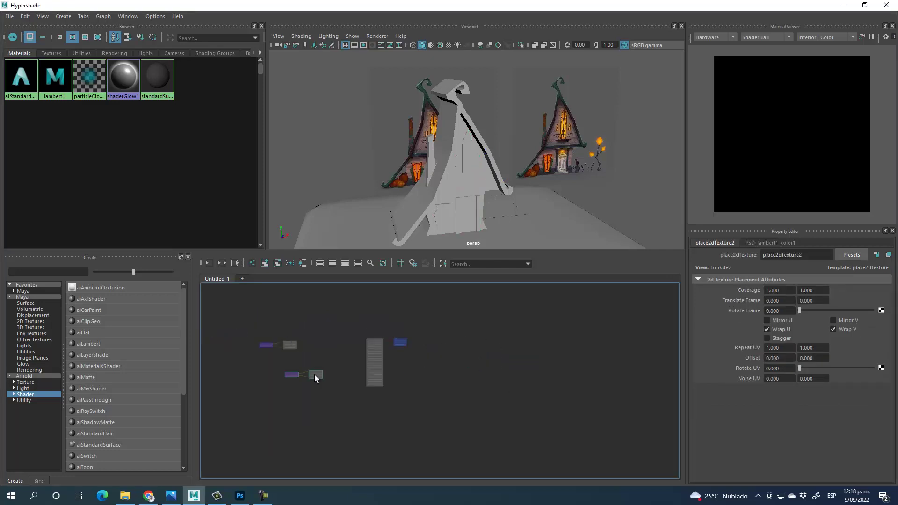
drag(290, 364, 290, 363)
alt+middle_drag(321, 376, 333, 375)
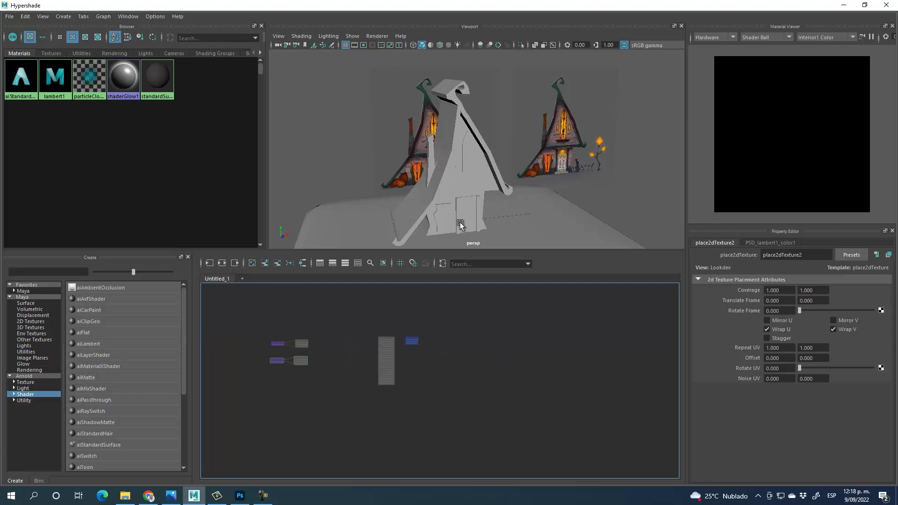
Step: Start a PSD network for the terrain and browse to Desktop\4to DVD\Texturas Casita linda for its image
click(532, 233)
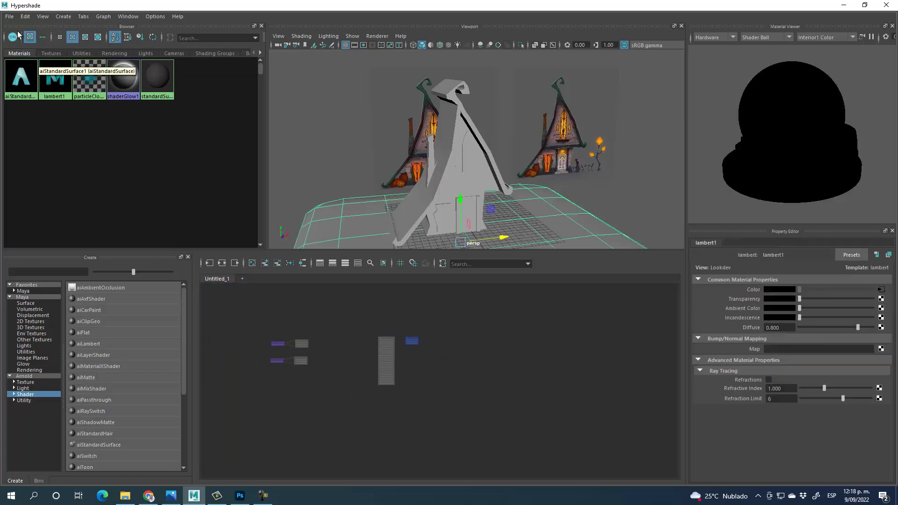
click(26, 17)
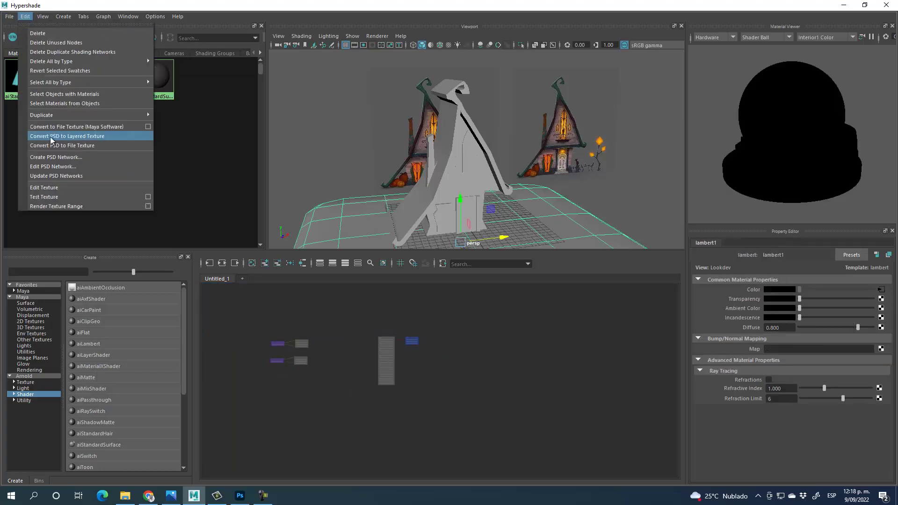
click(59, 157)
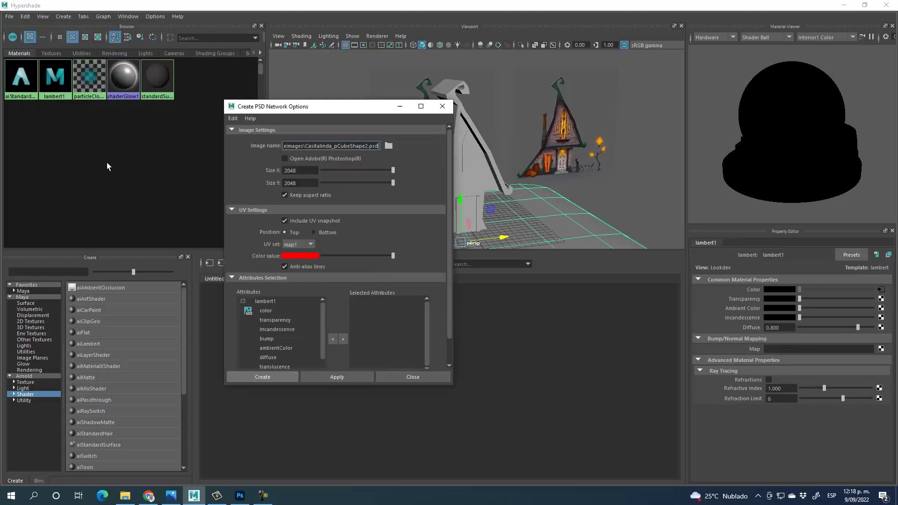
click(387, 146)
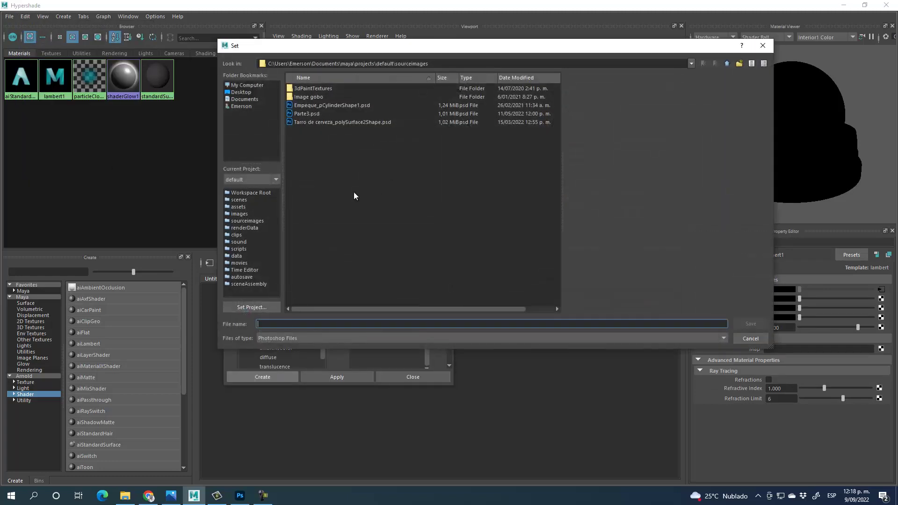
click(690, 64)
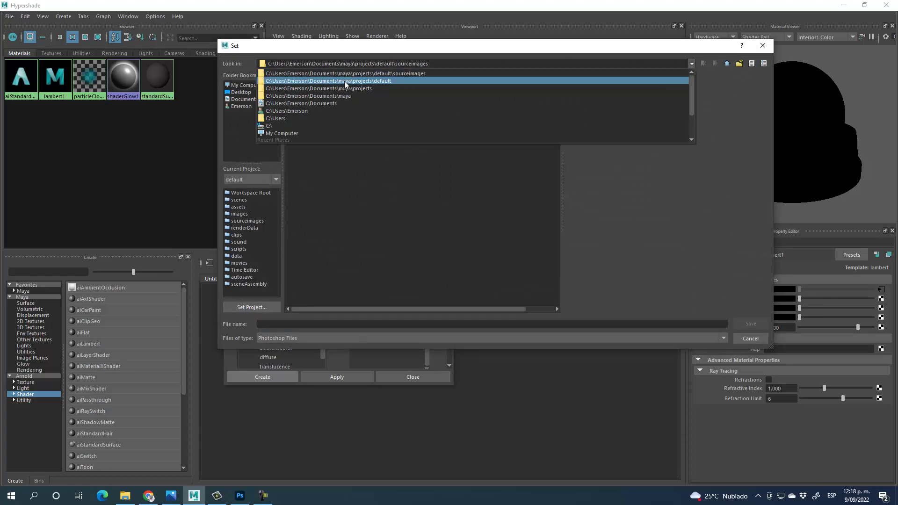
click(509, 58)
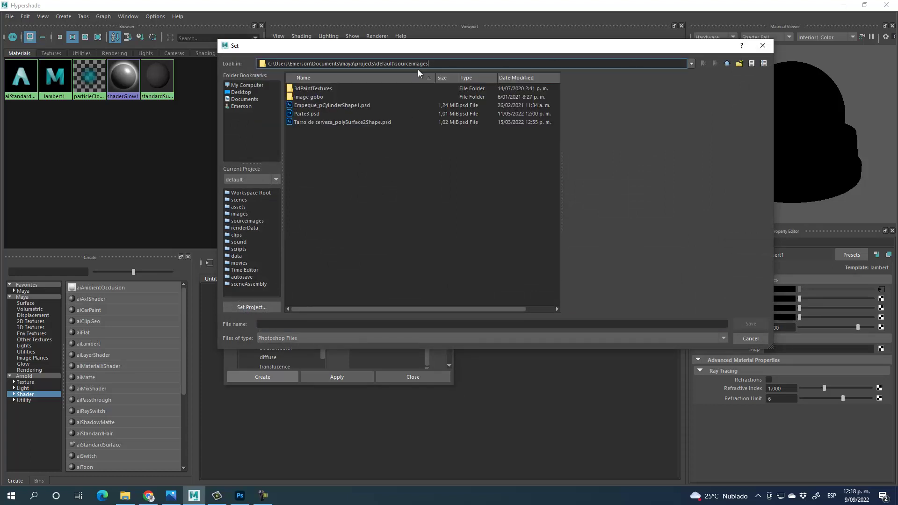
click(243, 92)
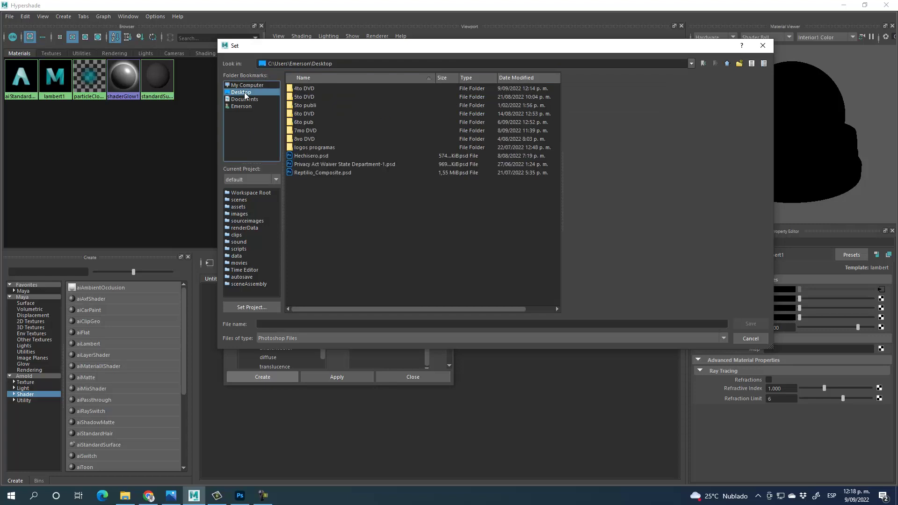
double_click(301, 87)
click(306, 114)
double_click(304, 113)
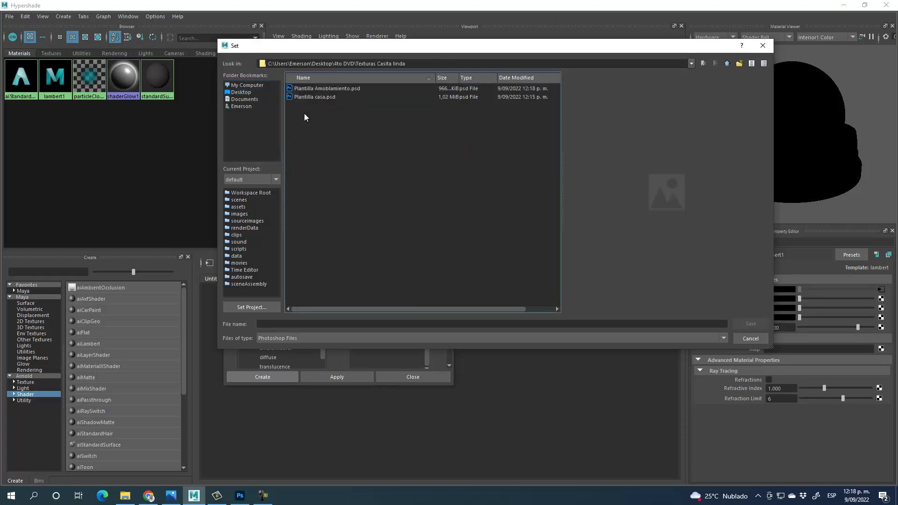
Step: Name the terrain's PSD image Plantilla terreno and save that file choice
click(280, 325)
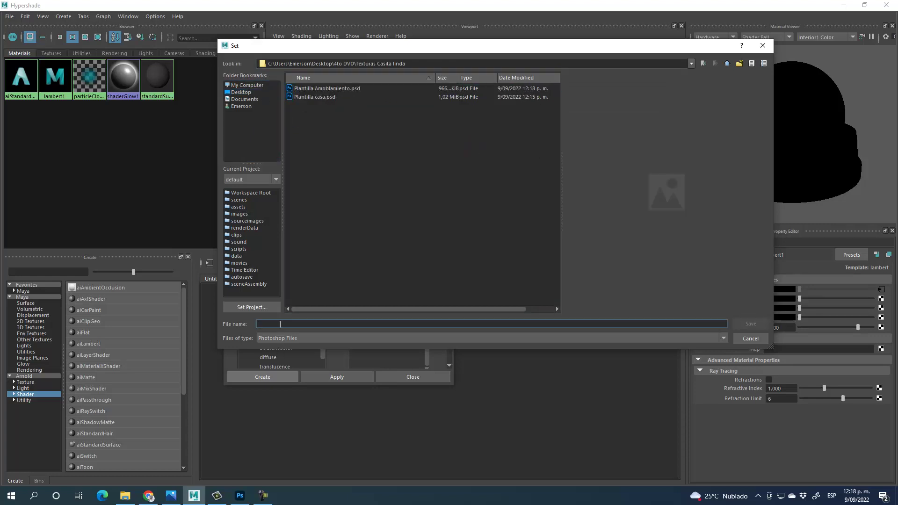
text(Plantill)
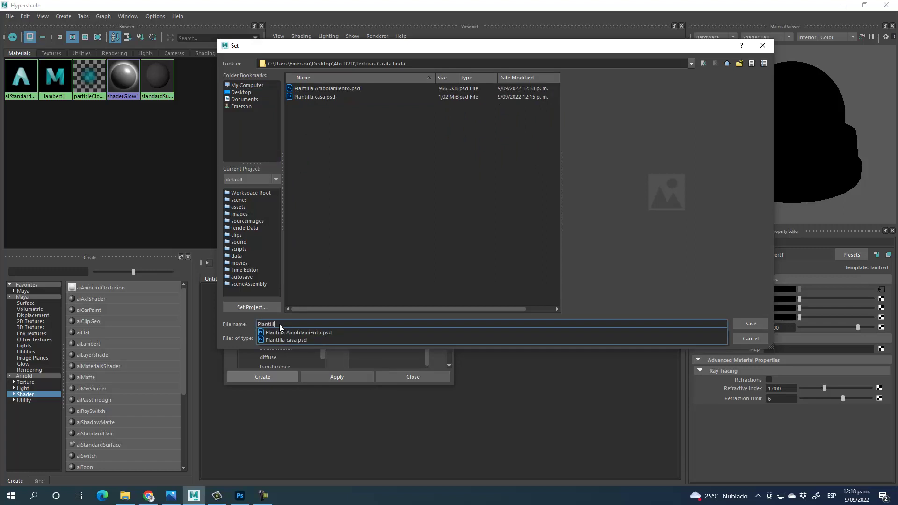
text(a terreno)
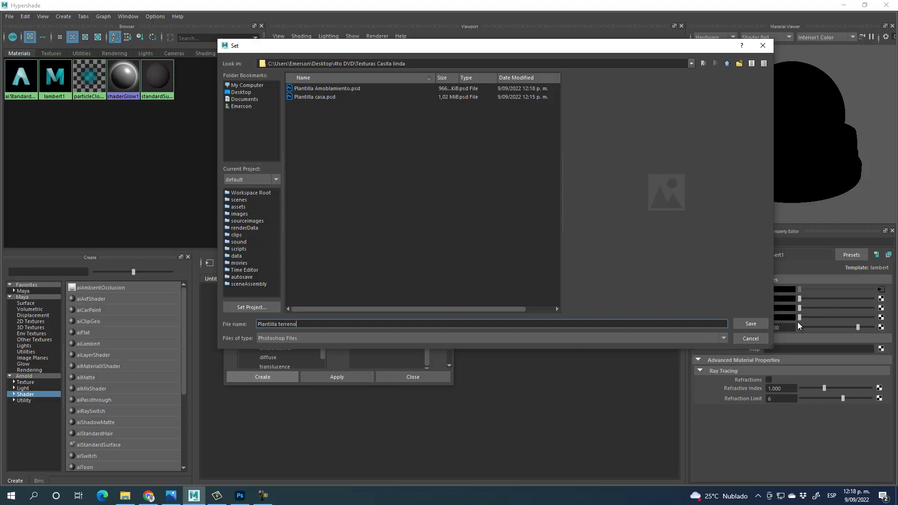
click(749, 325)
Step: Create the terrain's PSD network with lambert1's color attribute and move its nodes beneath the other template nodes
click(262, 310)
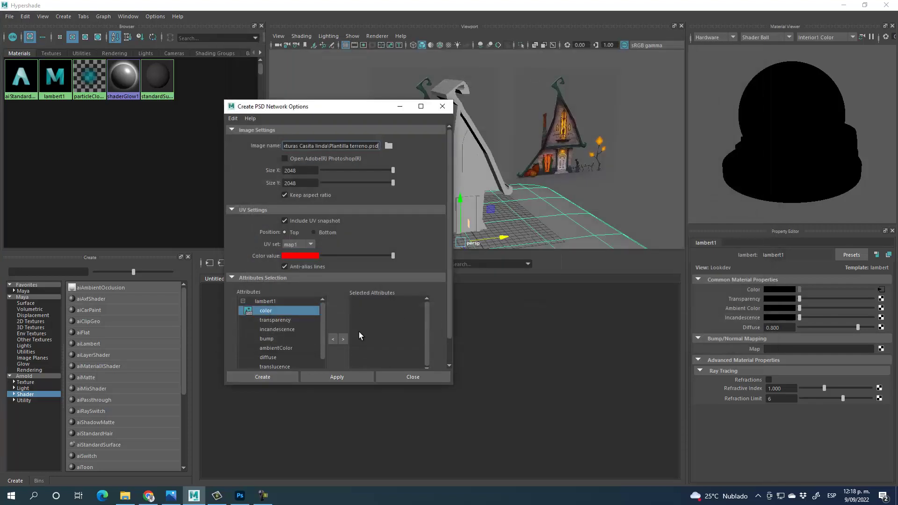
click(342, 339)
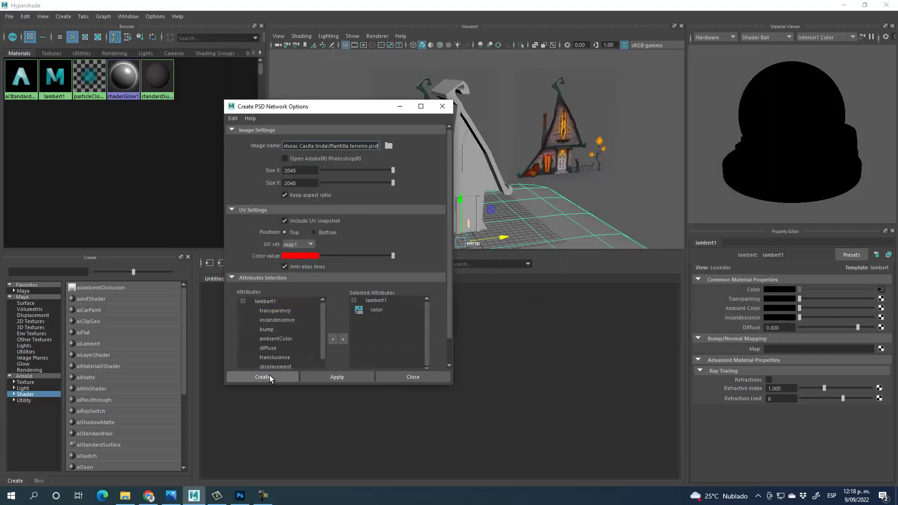
click(269, 375)
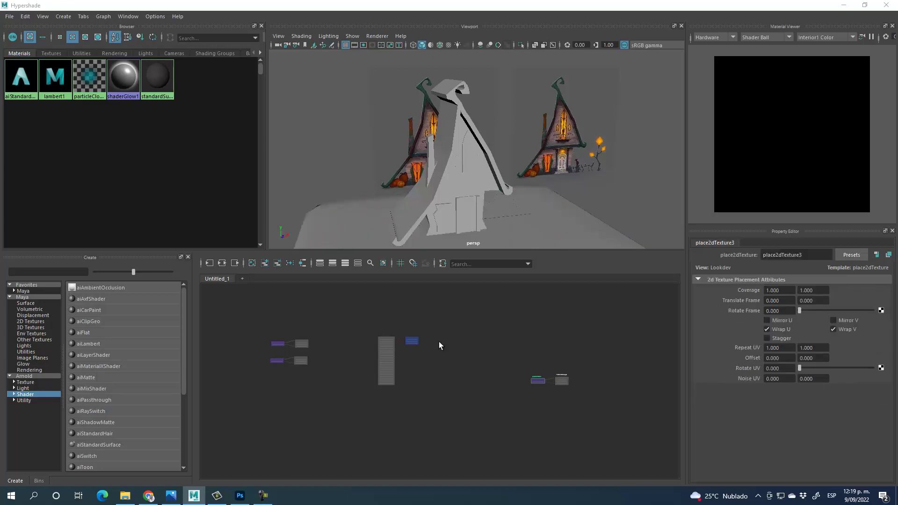
drag(559, 380, 304, 378)
Step: Switch from Maya to Photoshop and open the Plantilla Amoblamiento template from the Texturas Casita linda folder
click(844, 5)
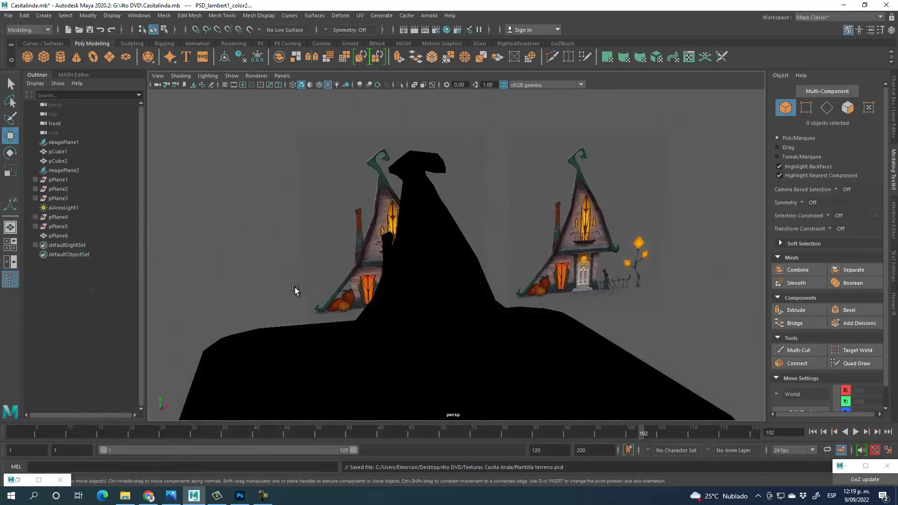
click(240, 496)
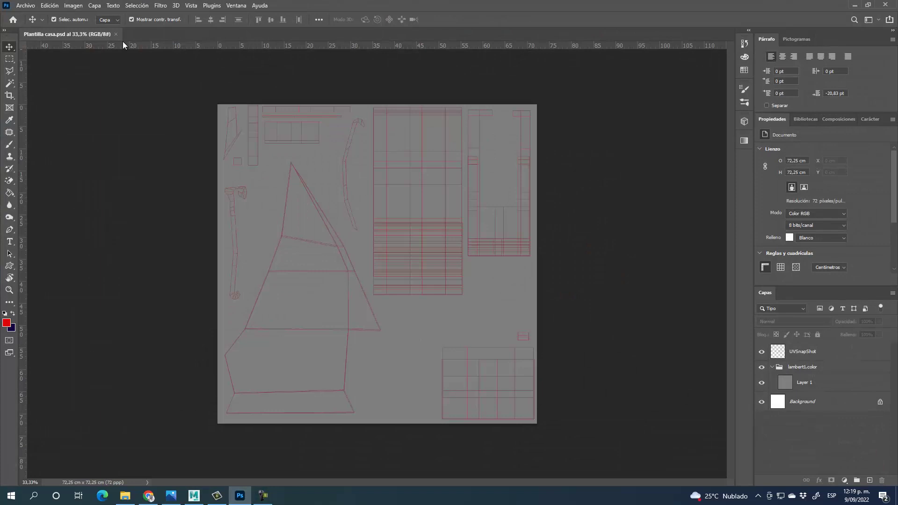
click(26, 5)
click(30, 24)
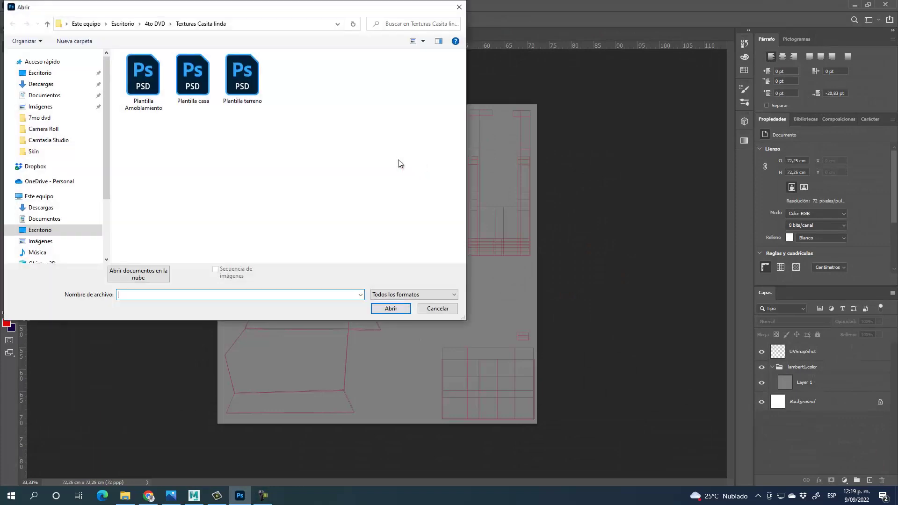
click(143, 75)
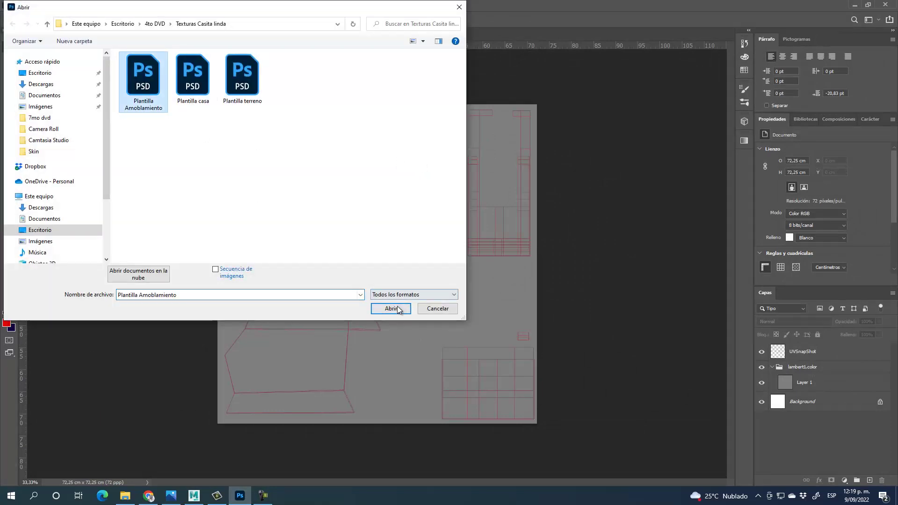
click(392, 309)
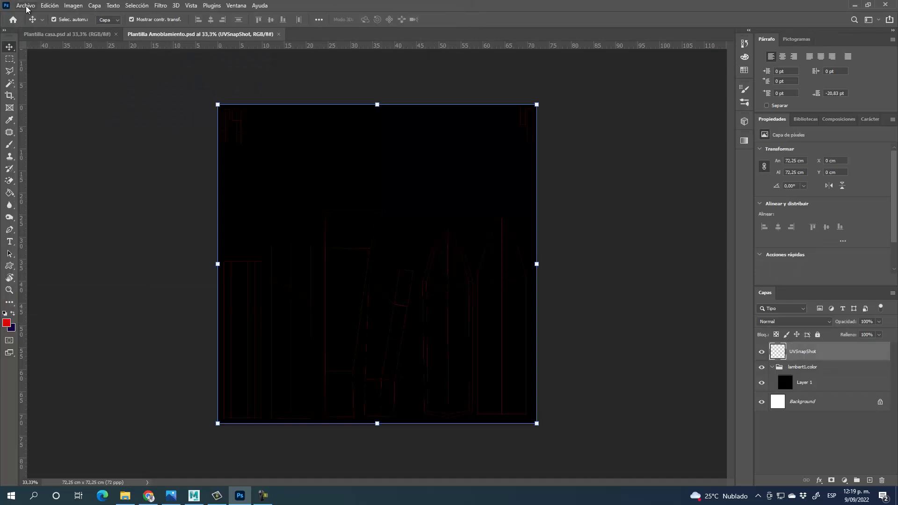
Step: Deselect the UVSnapShot layer and open the Plantilla terreno template from the same texture folder
click(26, 7)
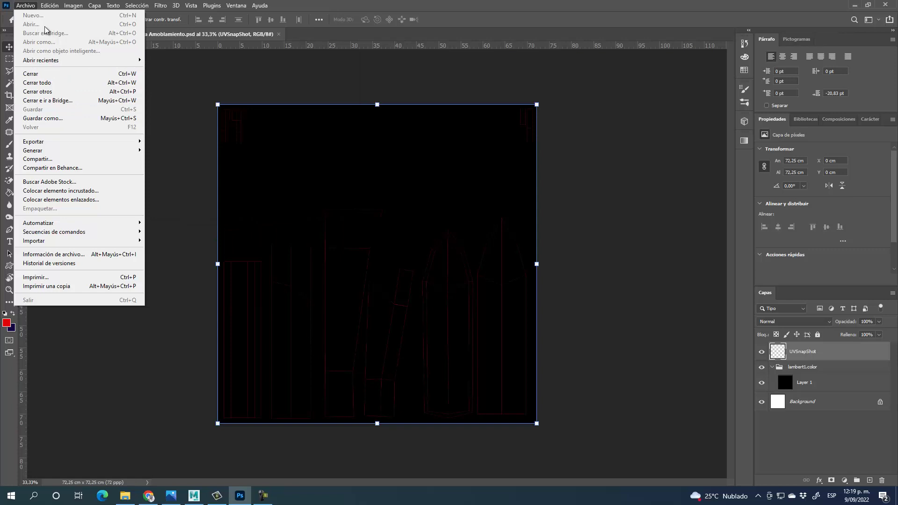
click(350, 4)
click(147, 114)
click(26, 5)
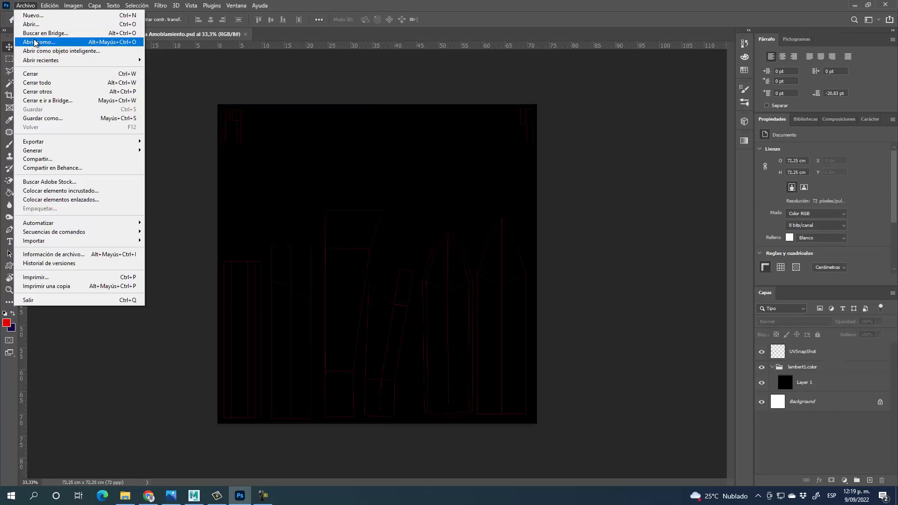
click(31, 24)
click(239, 86)
click(392, 308)
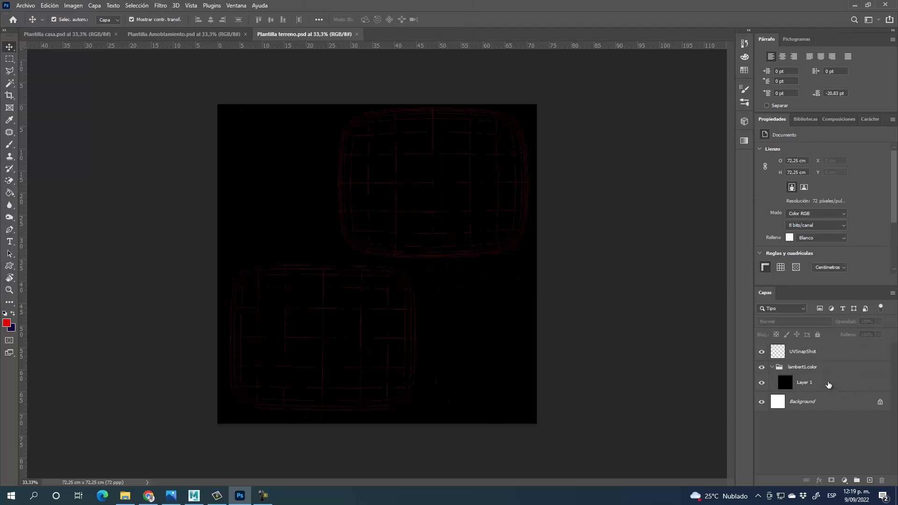
Step: Set the foreground colour to grey 6a6a6a and fill Layer 1 of Plantilla terreno with it using the Paint Bucket
click(829, 385)
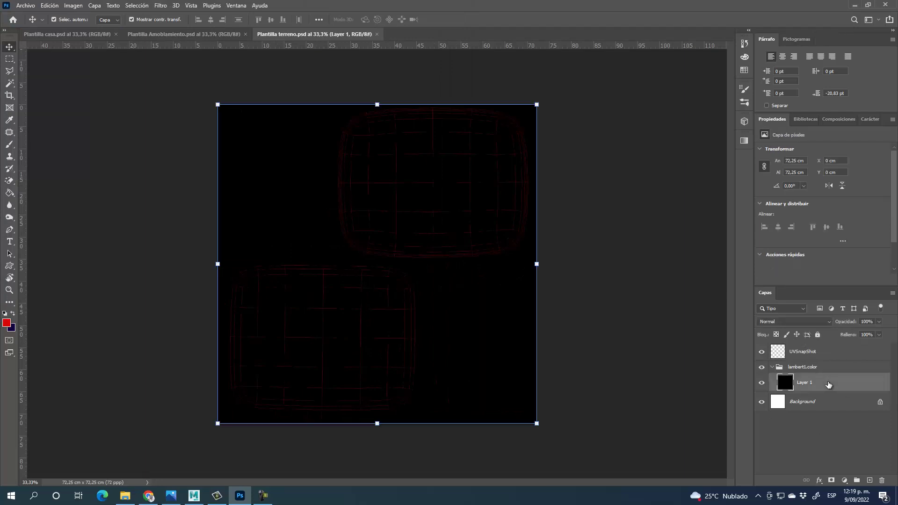
click(5, 325)
mouse_move(558, 385)
mouse_down()
mouse_move(507, 412)
mouse_move(531, 392)
mouse_move(528, 379)
mouse_up()
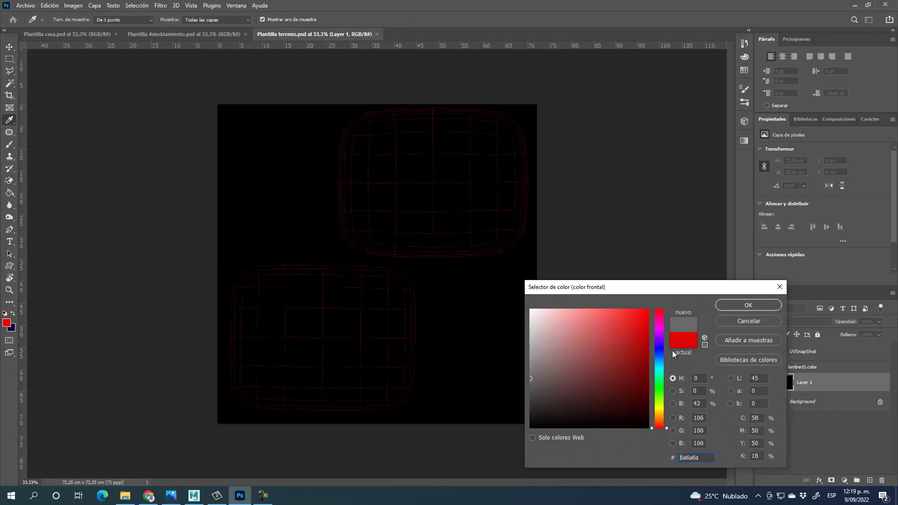
click(748, 305)
click(9, 193)
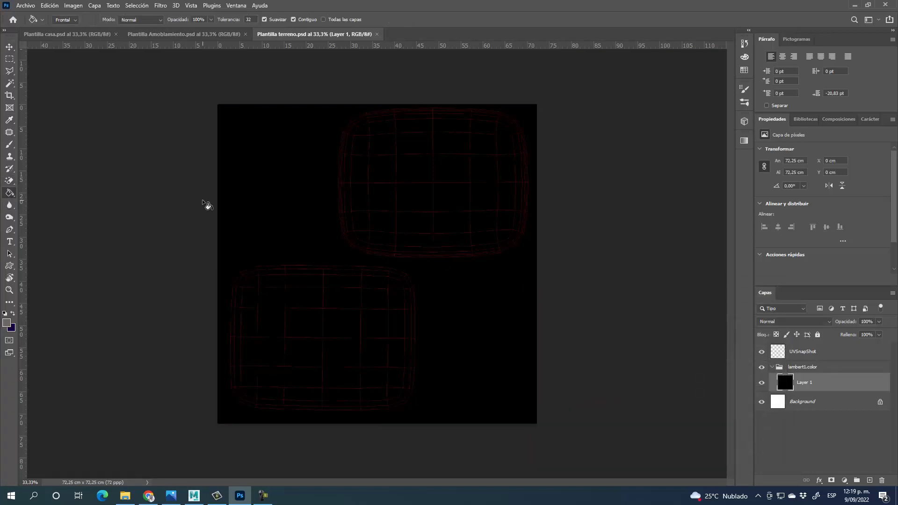
click(250, 209)
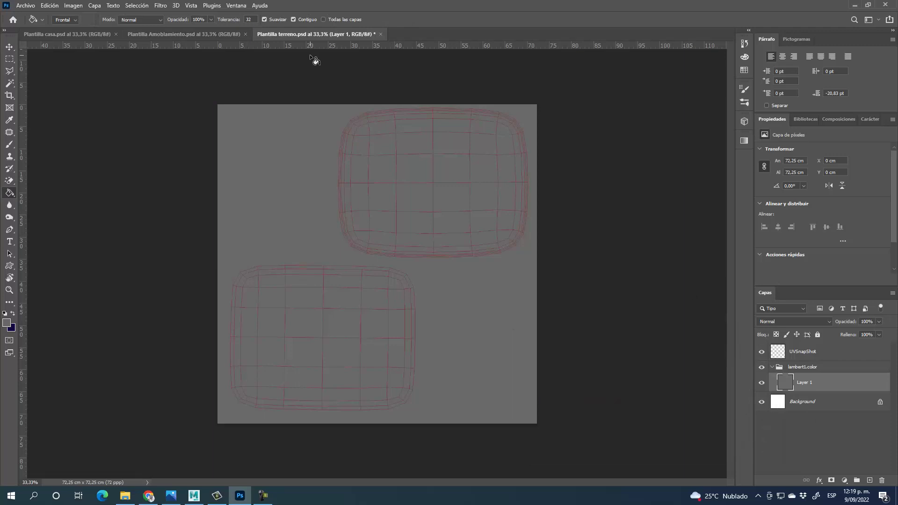
Step: Fill Layer 1 of Plantilla Amoblamiento with the same grey, deselect the layer and bring up the Plantilla casa document
click(218, 35)
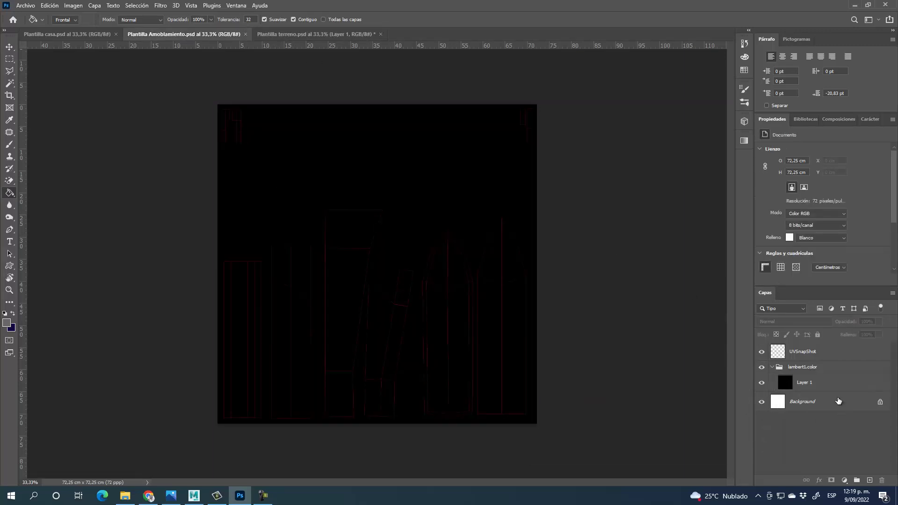
click(824, 382)
click(382, 161)
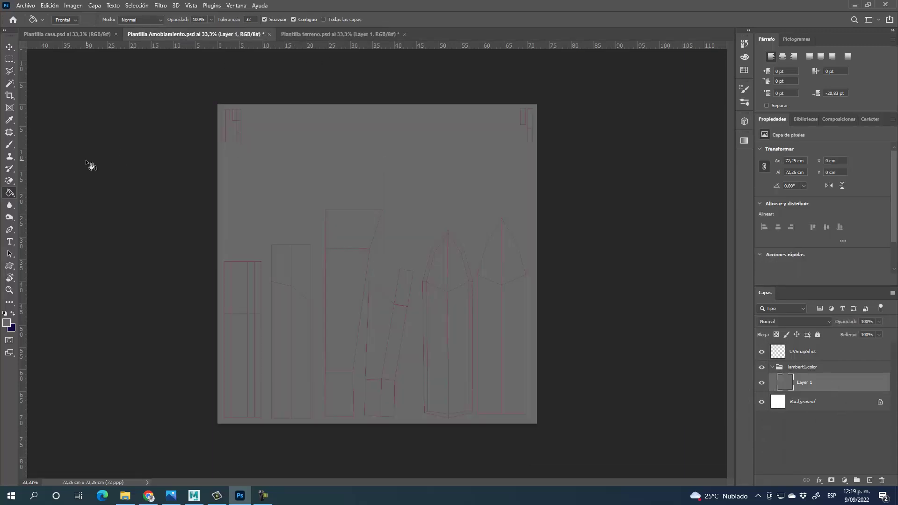
click(10, 51)
click(124, 181)
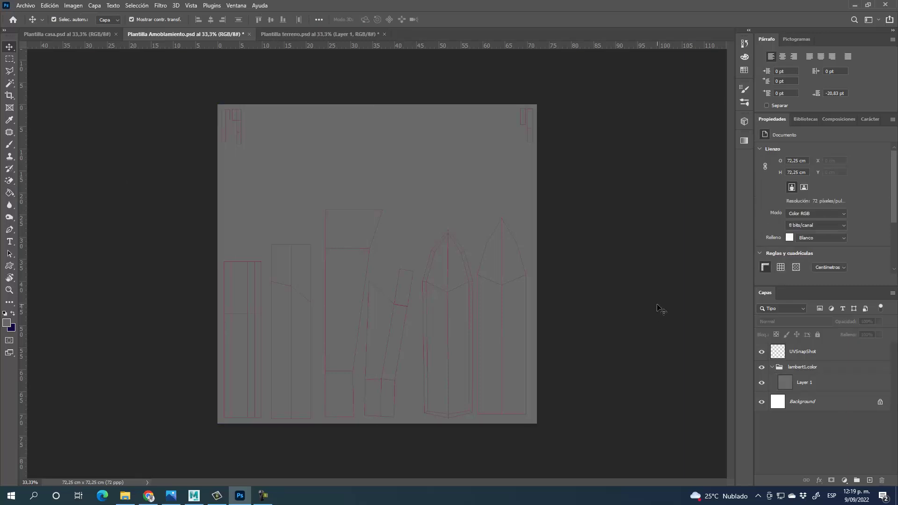
click(69, 36)
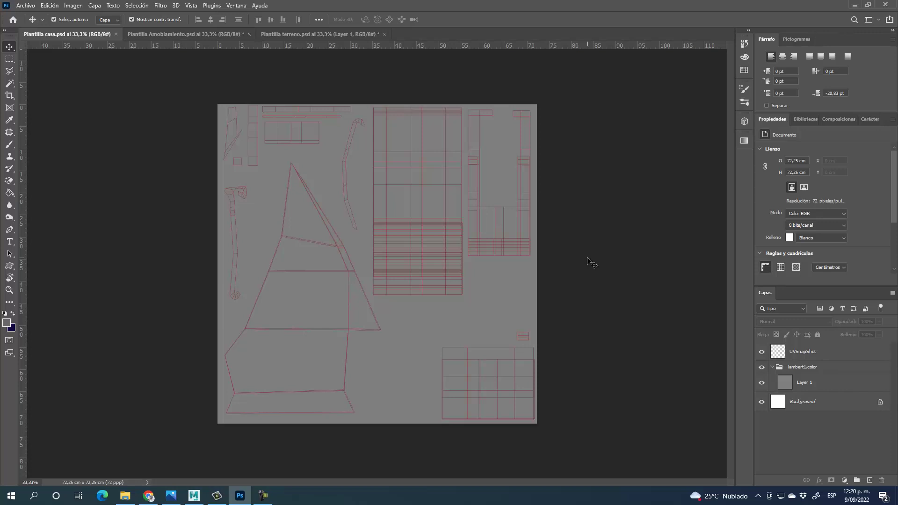
Step: In Plantilla Amoblamiento, select the empty area of the UVSnapShot layer with the Magic Wand and invert the selection to the UV islands
click(201, 34)
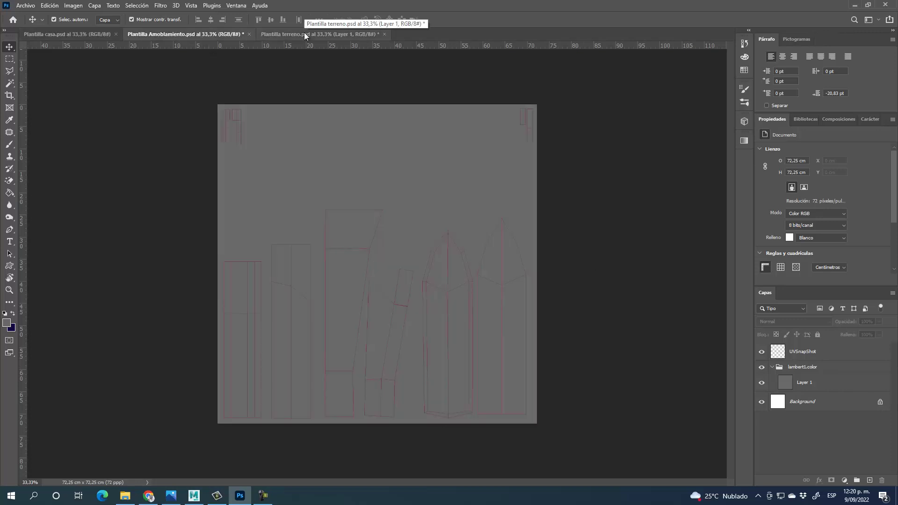
click(304, 34)
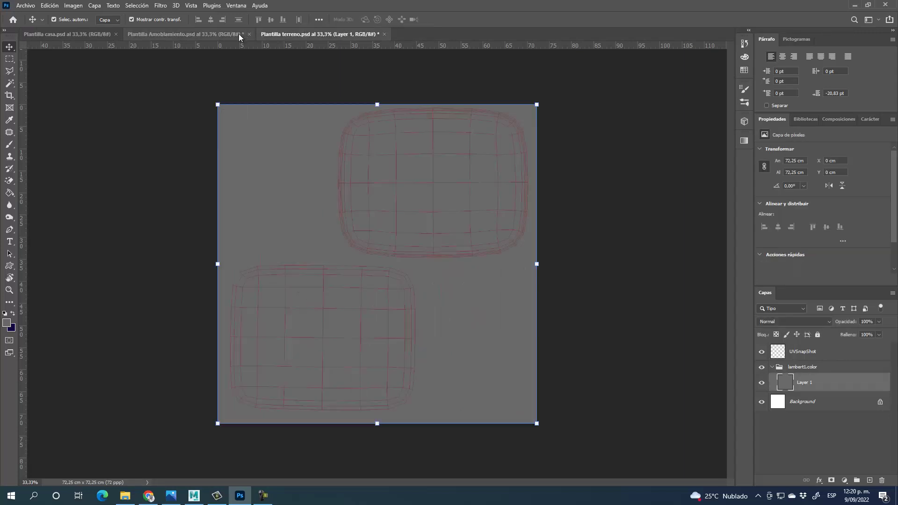
click(231, 34)
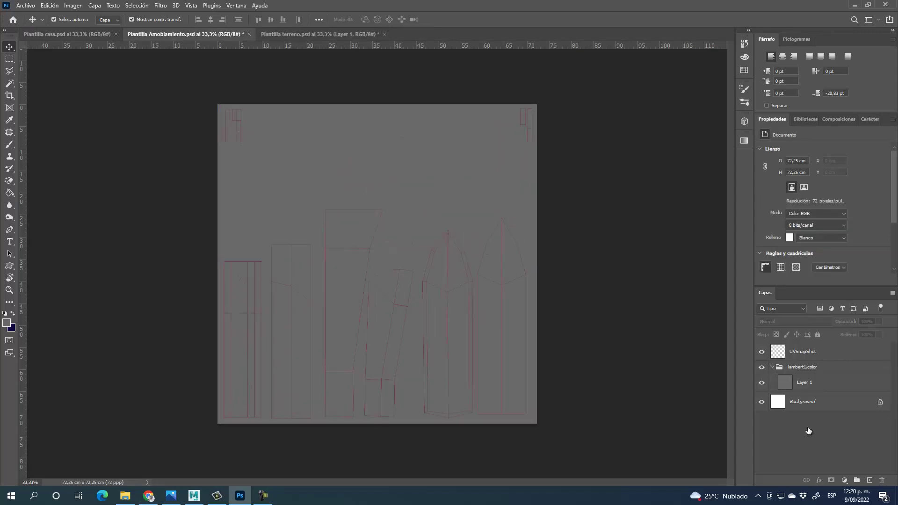
click(805, 351)
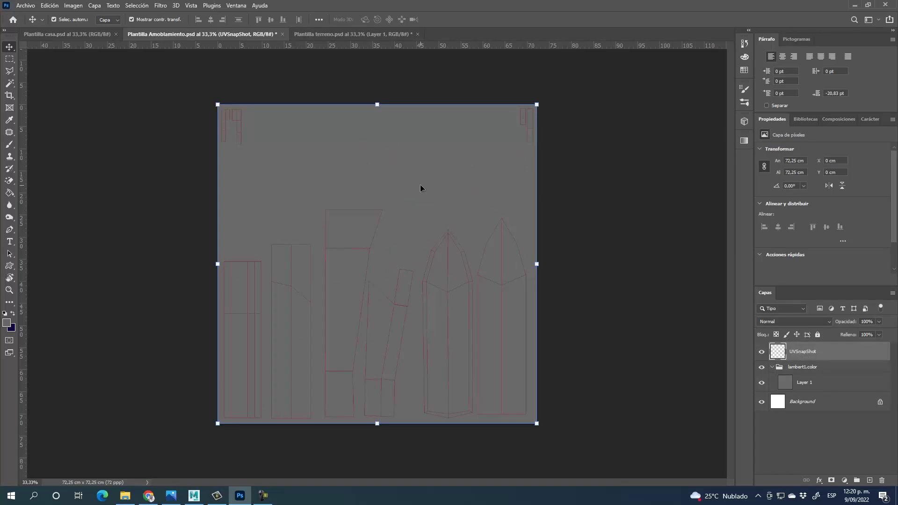
click(763, 352)
click(763, 352)
click(9, 84)
click(261, 163)
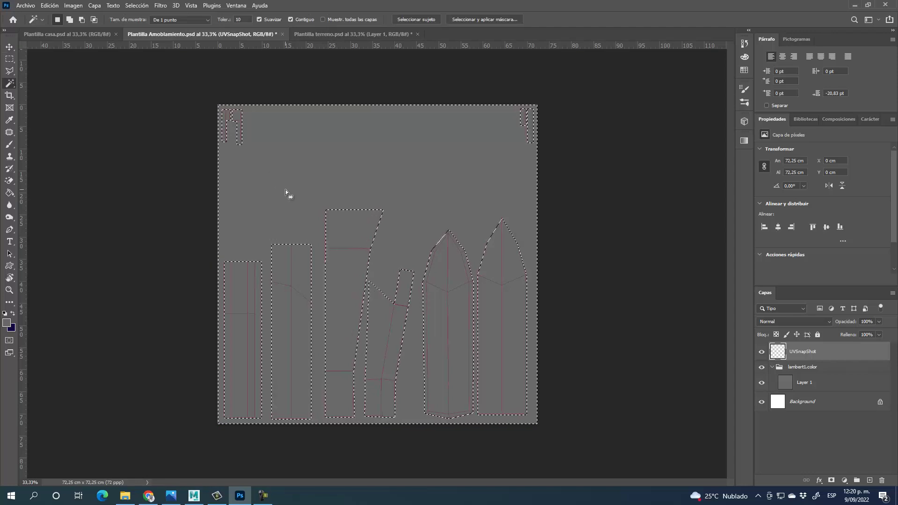
right_click(320, 165)
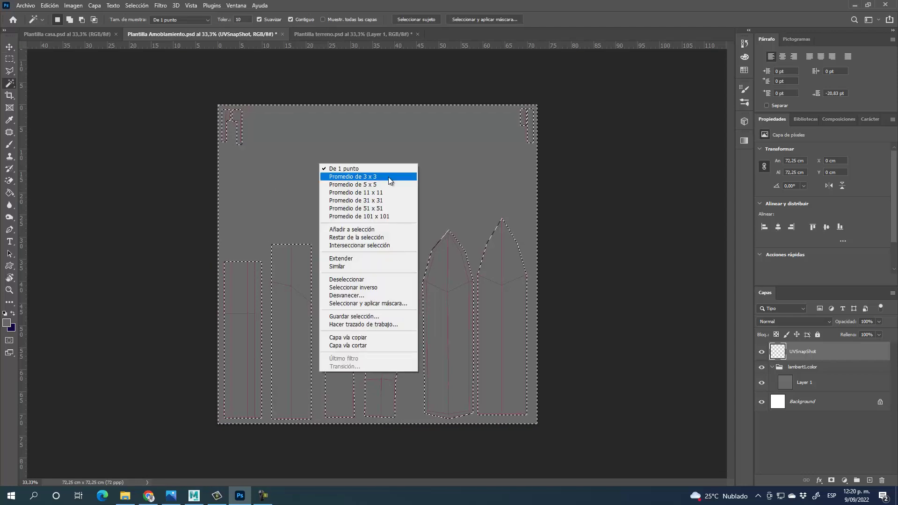
click(374, 288)
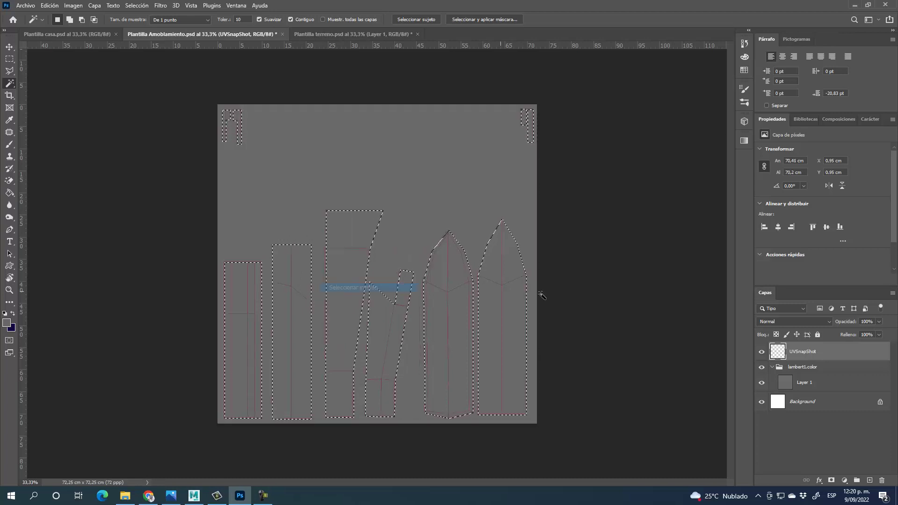
Step: Add a new layer above Layer 1 and set the foreground colour to dark green 133e2b
click(815, 384)
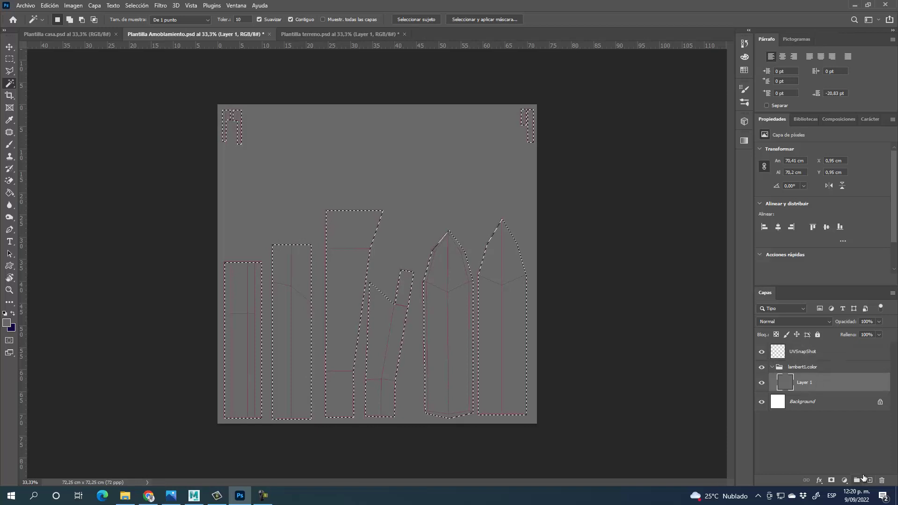
click(870, 481)
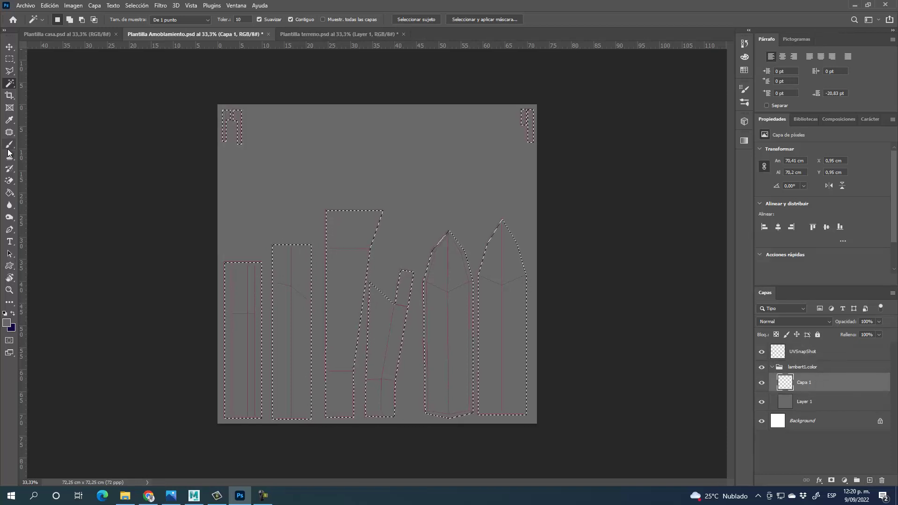
click(6, 323)
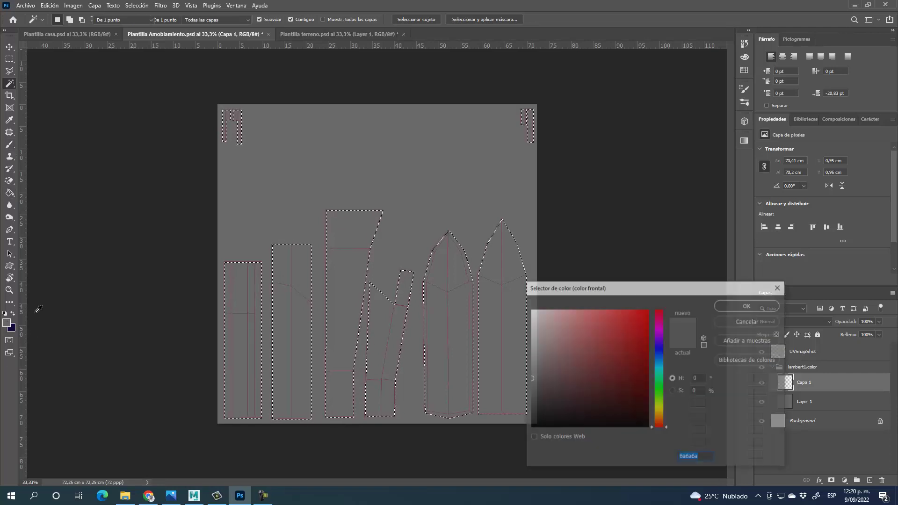
click(660, 382)
mouse_move(629, 339)
mouse_down()
mouse_move(636, 394)
mouse_move(612, 400)
mouse_up()
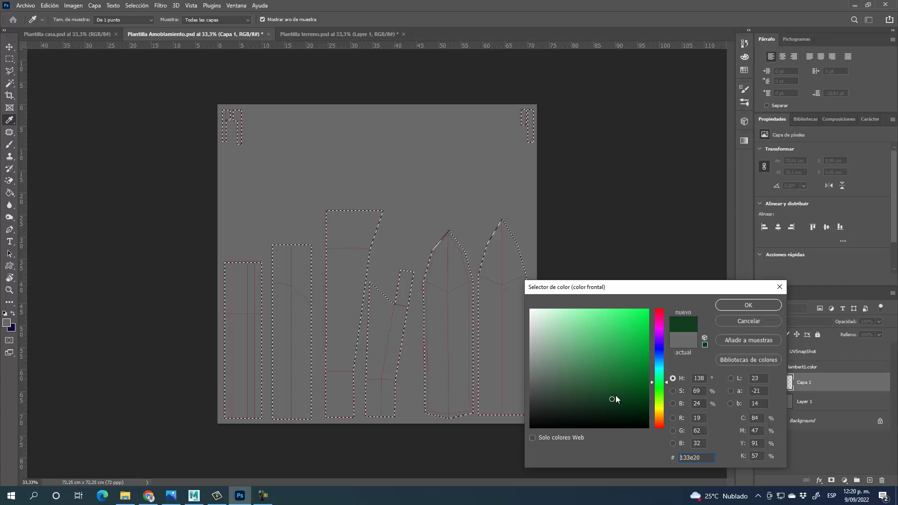
drag(666, 383, 667, 378)
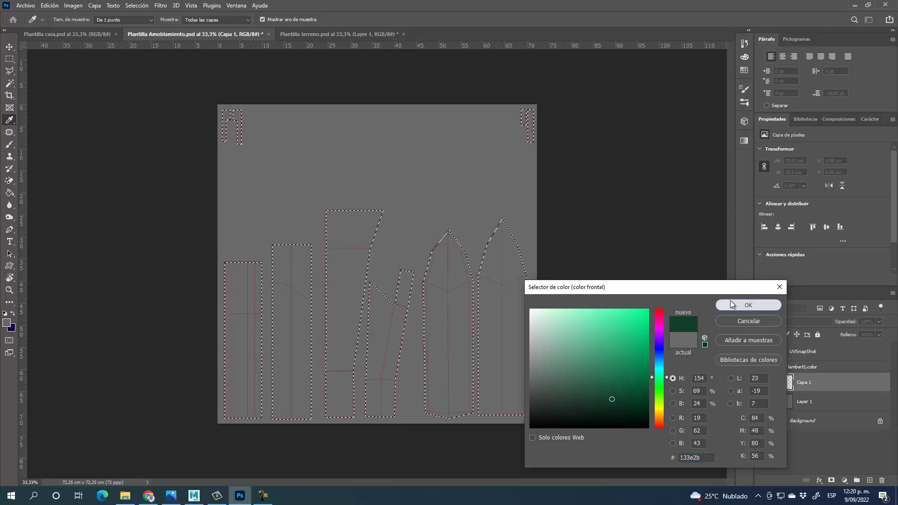
click(748, 306)
key(w)
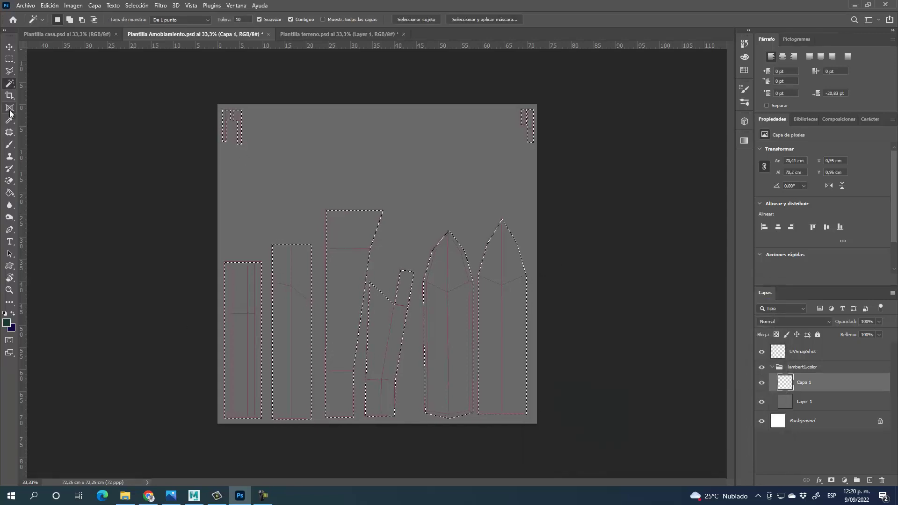
Step: Fill the selected UV islands on the new layer with the green using the Paint Bucket and deselect them
click(9, 193)
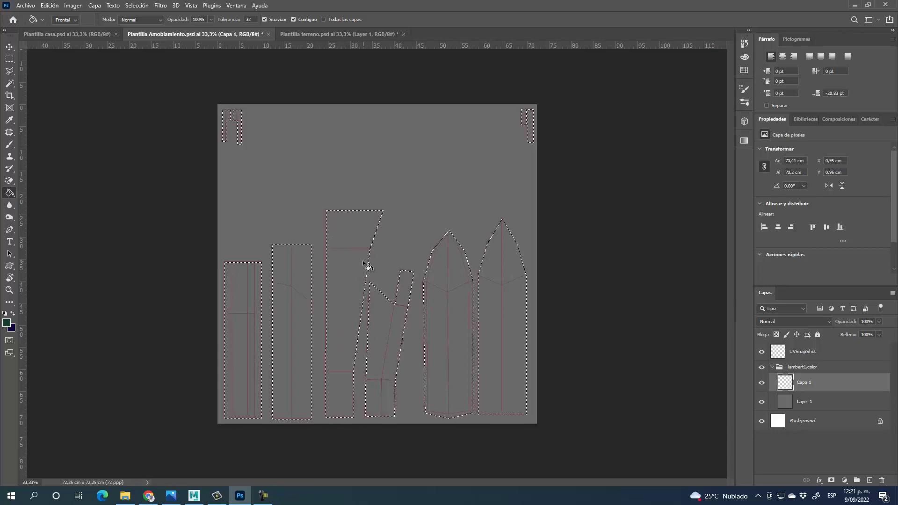
click(357, 239)
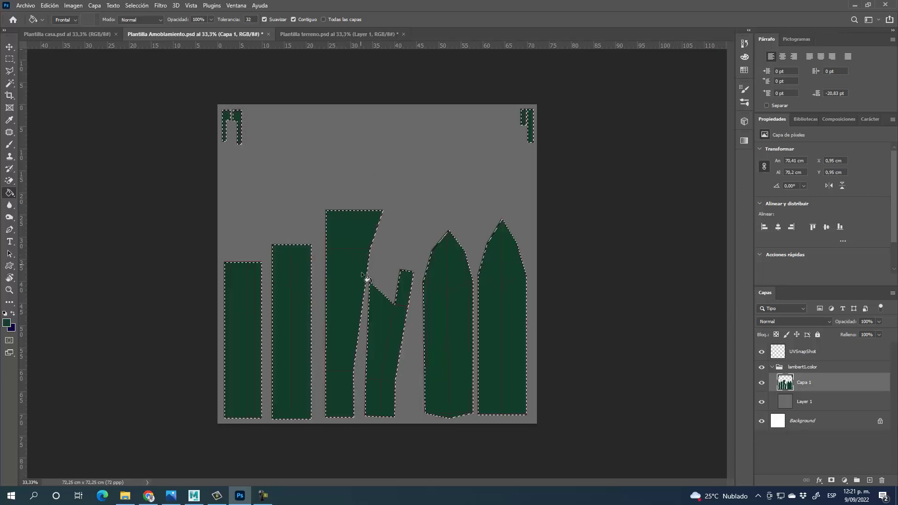
click(10, 59)
click(114, 148)
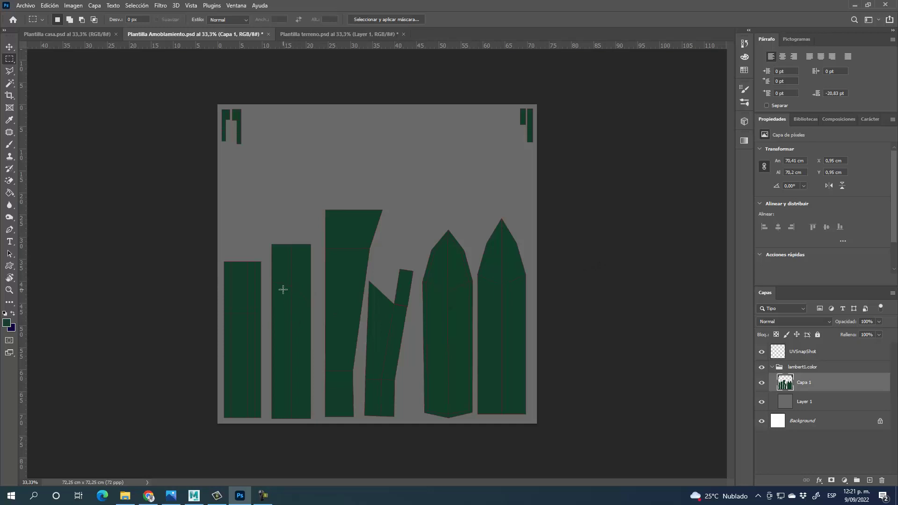
Step: Switch to Maya and examine the colours of the house, fence and lamp tree on the reference image
click(198, 497)
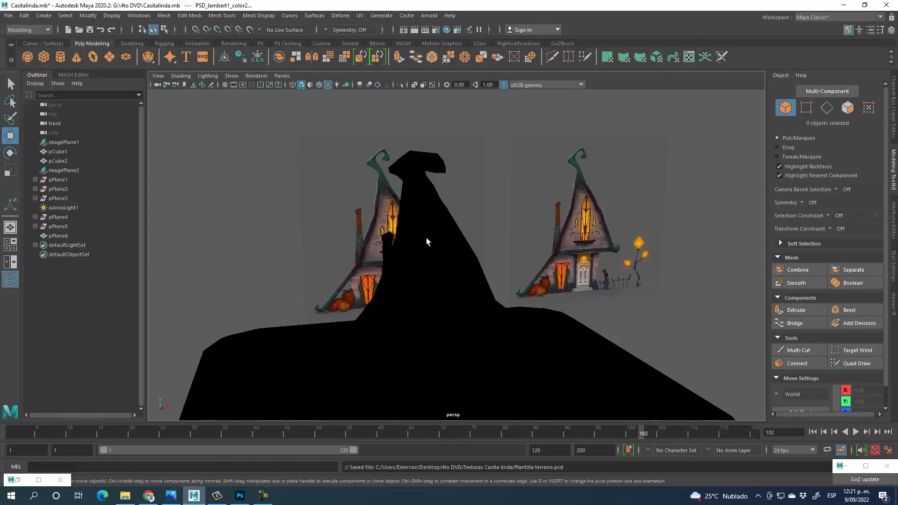
alt+drag(607, 268, 662, 257)
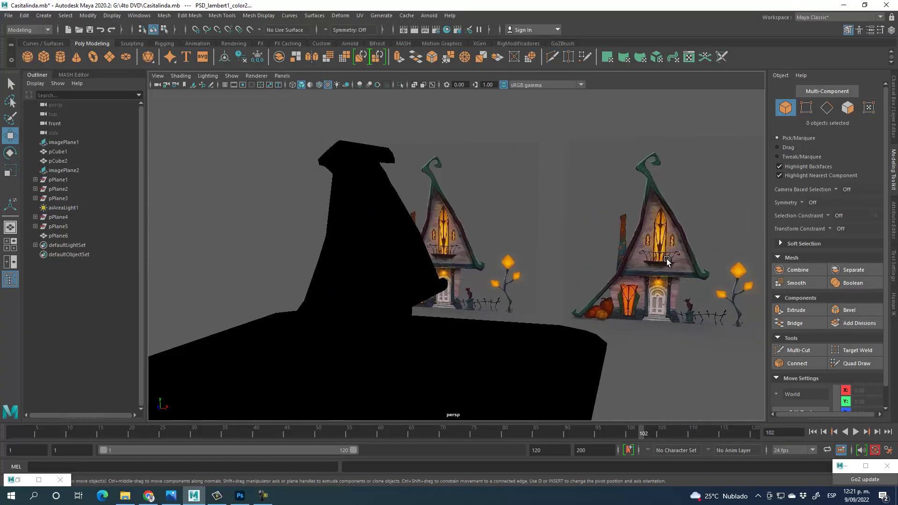
scroll(667, 263, down, 2)
scroll(437, 269, up, 7)
alt+middle_drag(667, 264, 538, 321)
scroll(513, 260, down, 5)
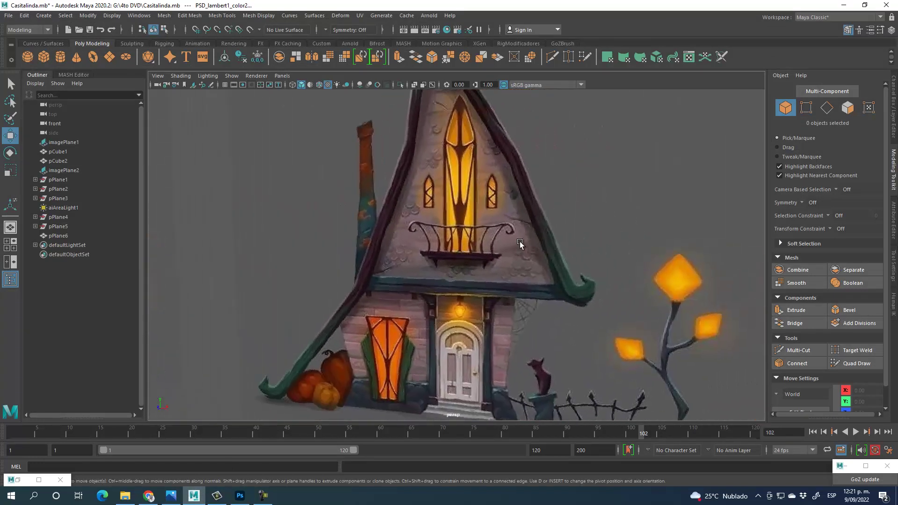
alt+drag(474, 298, 504, 318)
alt+middle_drag(505, 318, 435, 265)
scroll(436, 269, up, 2)
alt+middle_drag(450, 309, 455, 240)
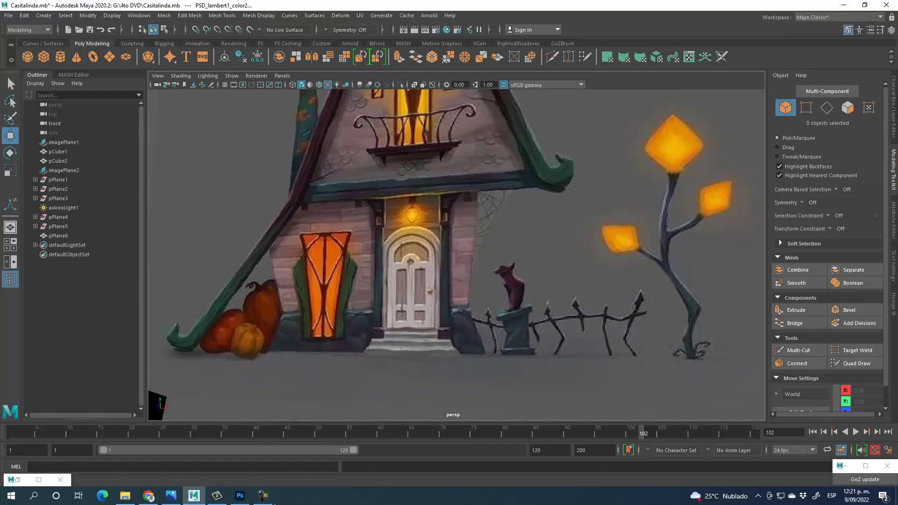
Step: Return to Photoshop, activate the Brush tool and set the foreground colour to the darker green 0f251b
click(240, 496)
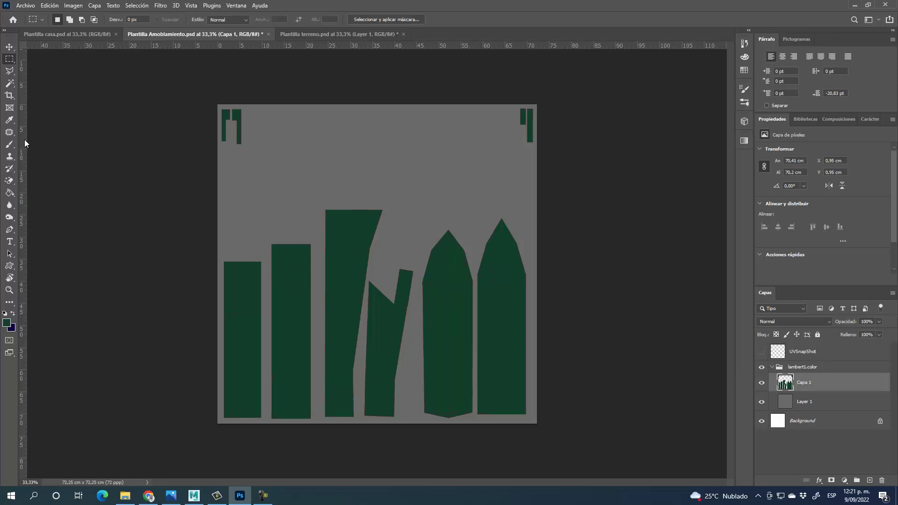
click(10, 144)
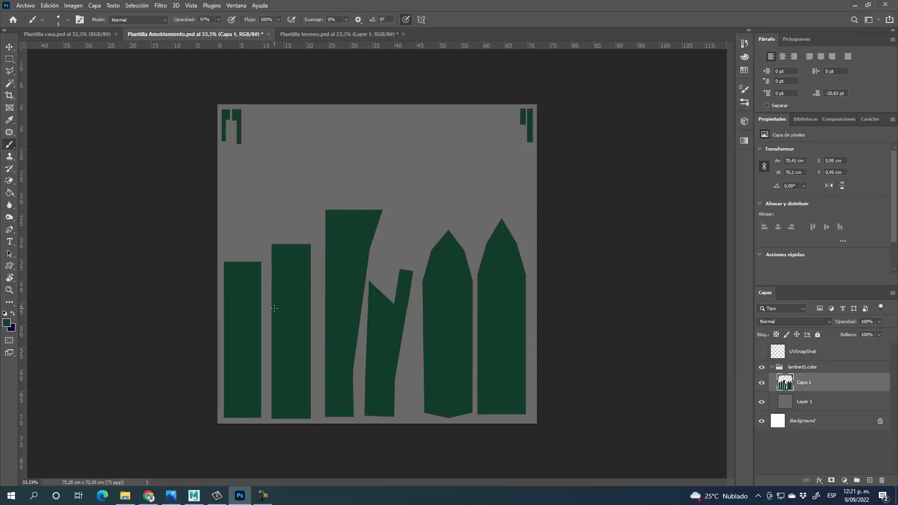
click(8, 324)
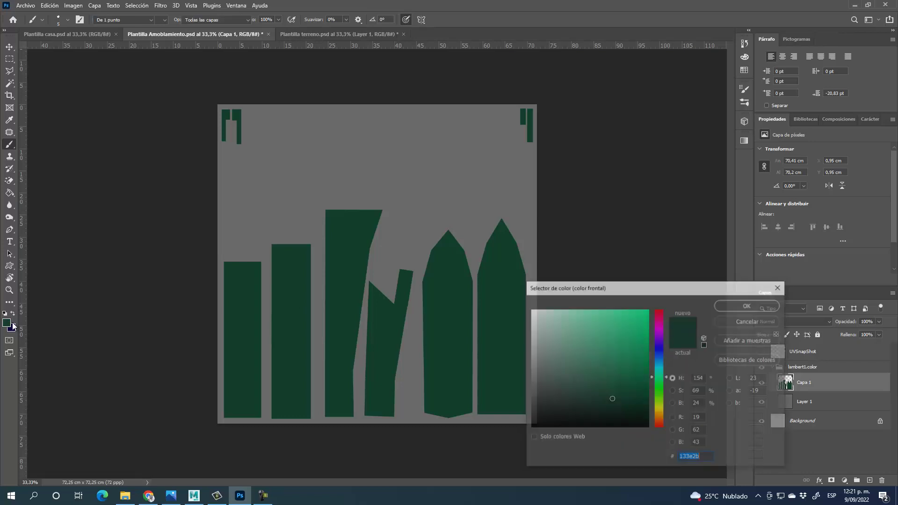
drag(602, 407, 601, 412)
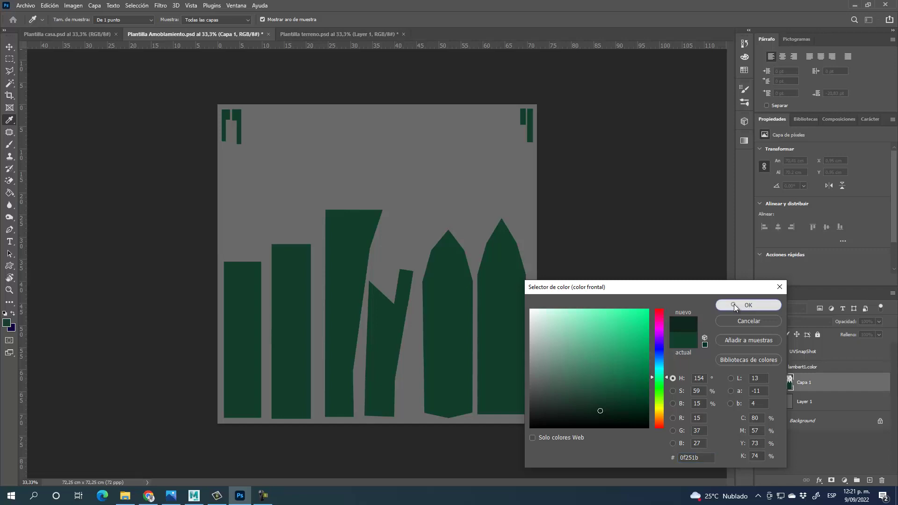
click(734, 304)
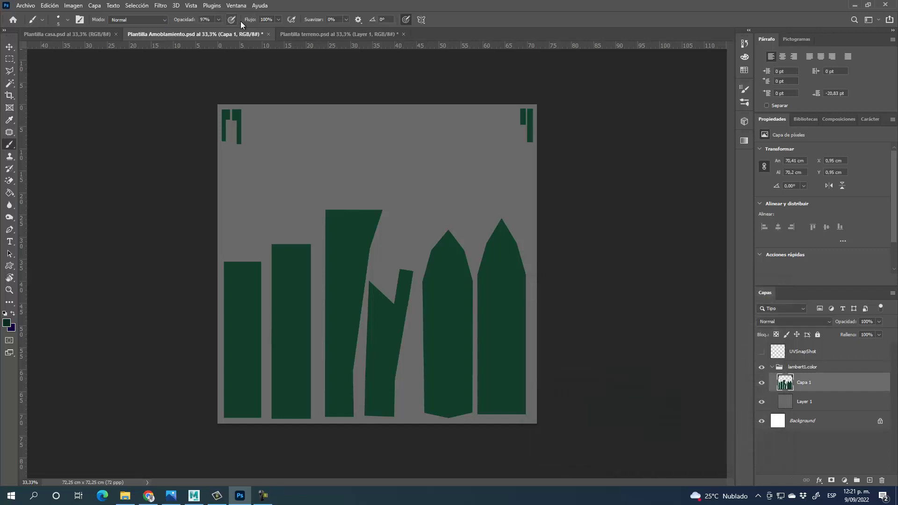
Step: Undo the test stroke and the deselection to restore the UV-island selection, and hide the UVSnapShot layer
alt+right_drag(294, 338, 303, 338)
key(ctrl+z)
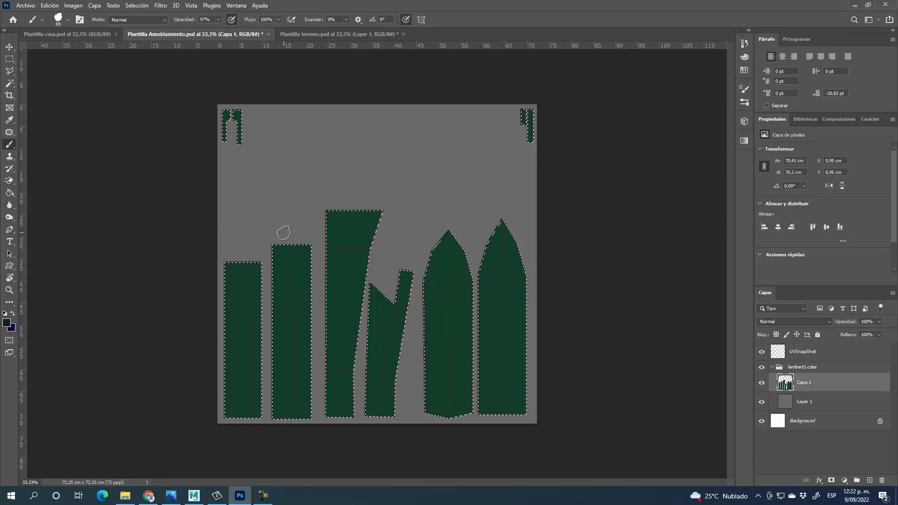
click(763, 352)
Step: Enlarge the brush to size 167 and try a vertical dark stroke on the second rectangular UV island, undoing it
alt+right_drag(310, 316, 320, 307)
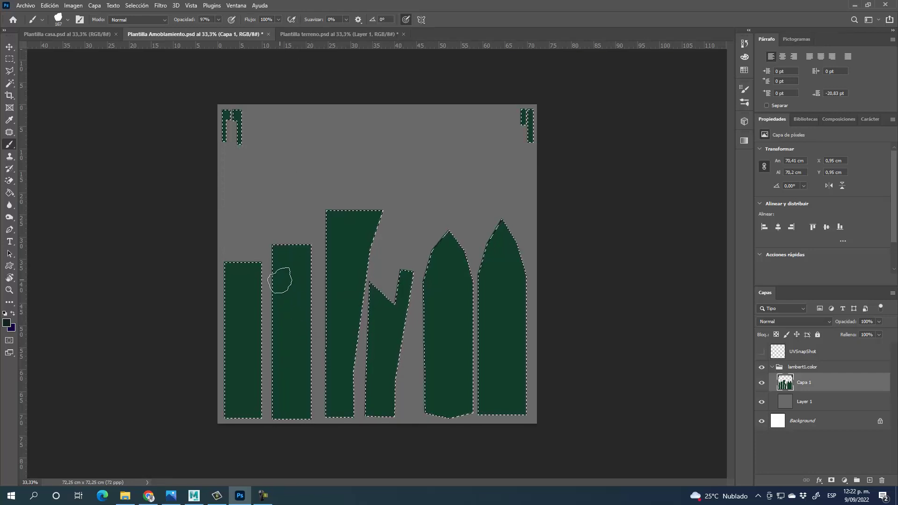
drag(280, 408, 284, 289)
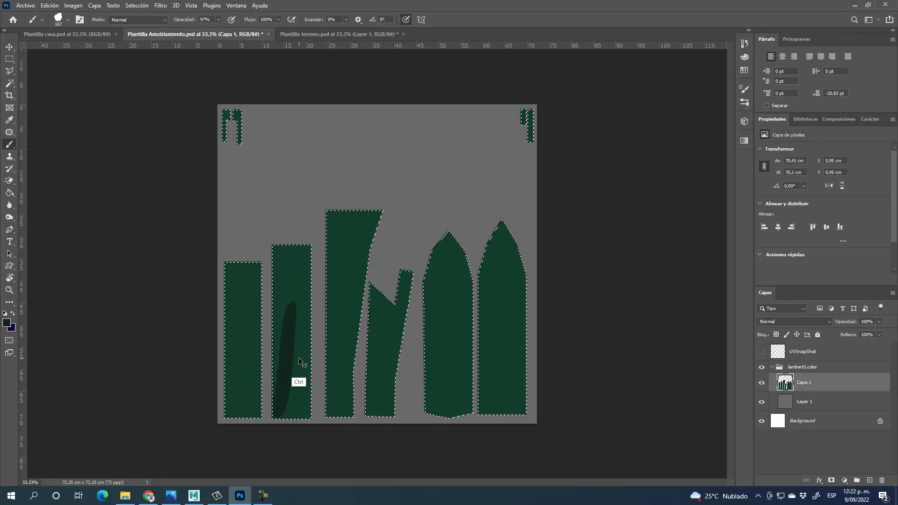
key(ctrl+z)
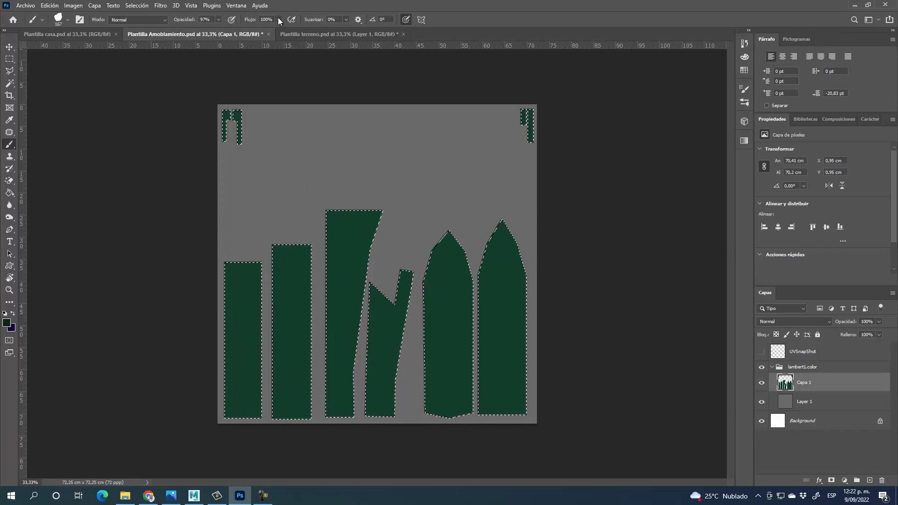
Step: Enable the brush's airbrush effect, undo two test strokes on the second rectangular island and set the brush opacity to 47%
click(291, 19)
drag(291, 404, 291, 258)
drag(302, 404, 304, 268)
key(ctrl+z)
key(ctrl+z)
click(218, 20)
drag(200, 32, 196, 32)
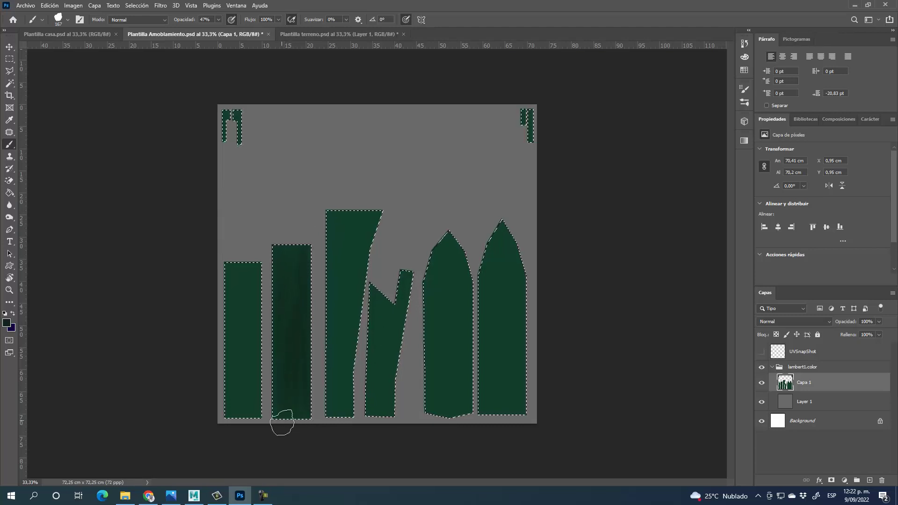
Step: Paint the whole second rectangular UV island with the darker green in long vertical strokes and deselect the islands
mouse_move(284, 255)
mouse_down()
mouse_move(286, 226)
mouse_move(284, 376)
mouse_move(305, 391)
mouse_move(295, 251)
mouse_move(278, 321)
mouse_move(298, 228)
mouse_move(275, 238)
mouse_move(280, 449)
mouse_move(300, 362)
mouse_up()
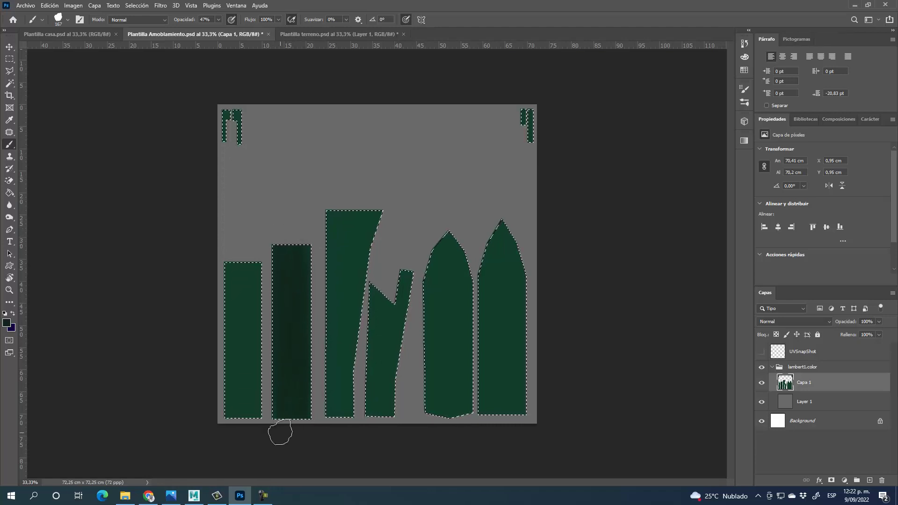
mouse_move(273, 427)
mouse_down()
mouse_move(289, 417)
mouse_move(285, 278)
mouse_move(307, 229)
mouse_up()
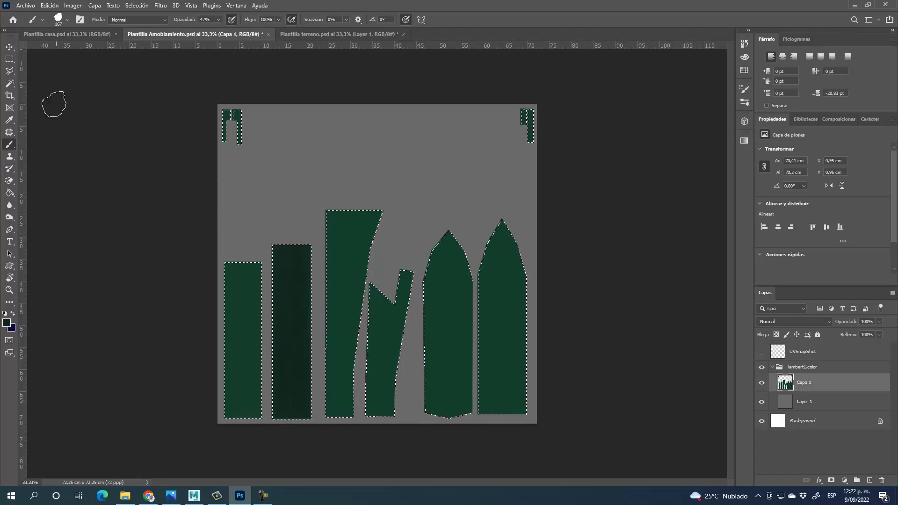
click(12, 60)
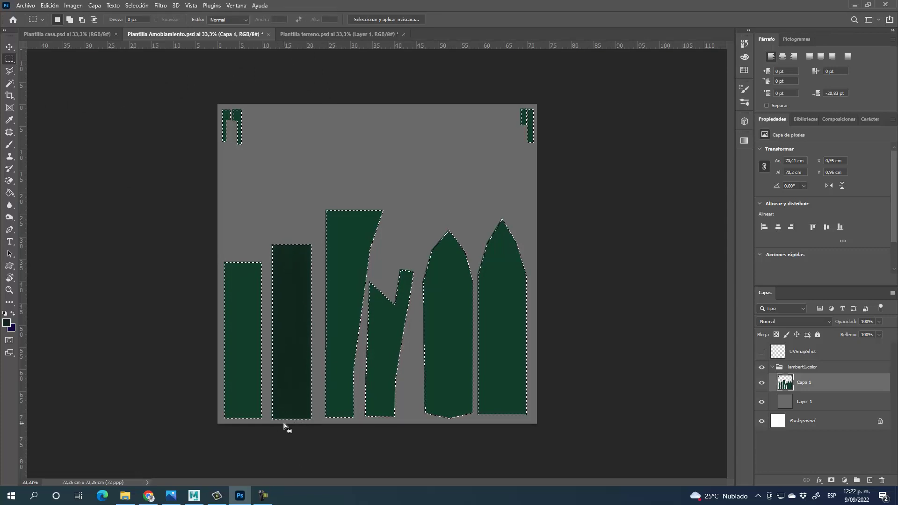
click(276, 213)
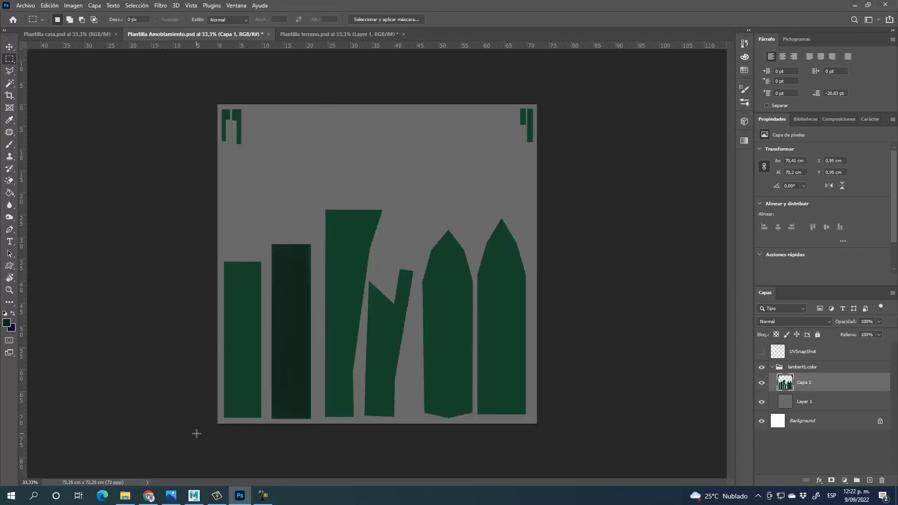
Step: Switch to Chrome and search Google for "cg textures" in a new tab
click(149, 496)
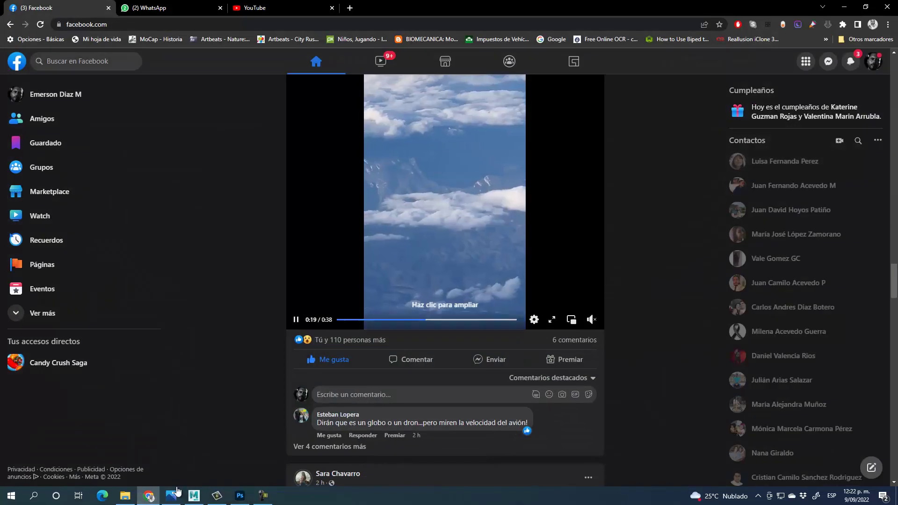
click(352, 8)
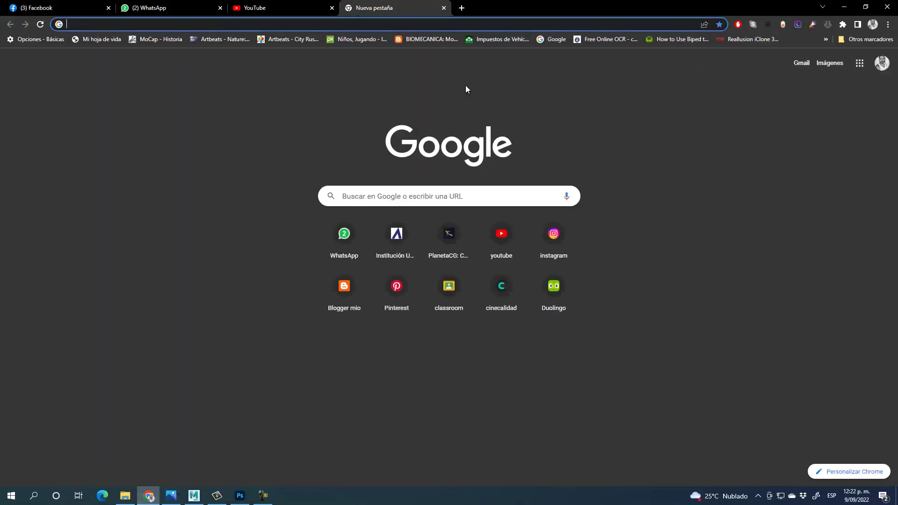
click(466, 196)
text(c)
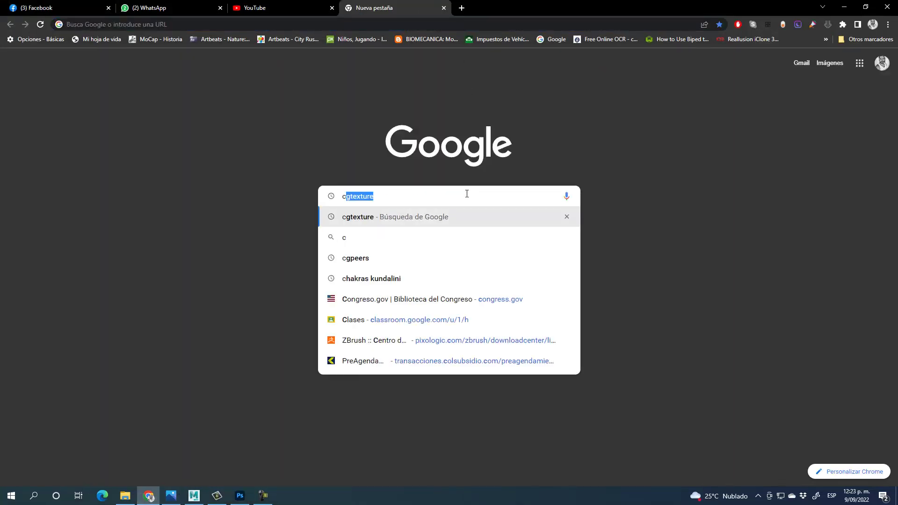
text(g textures)
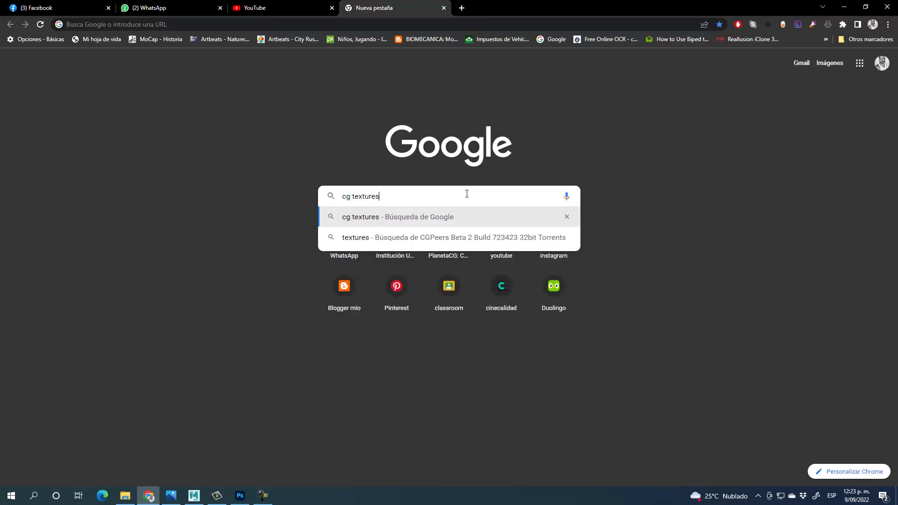
key(Return)
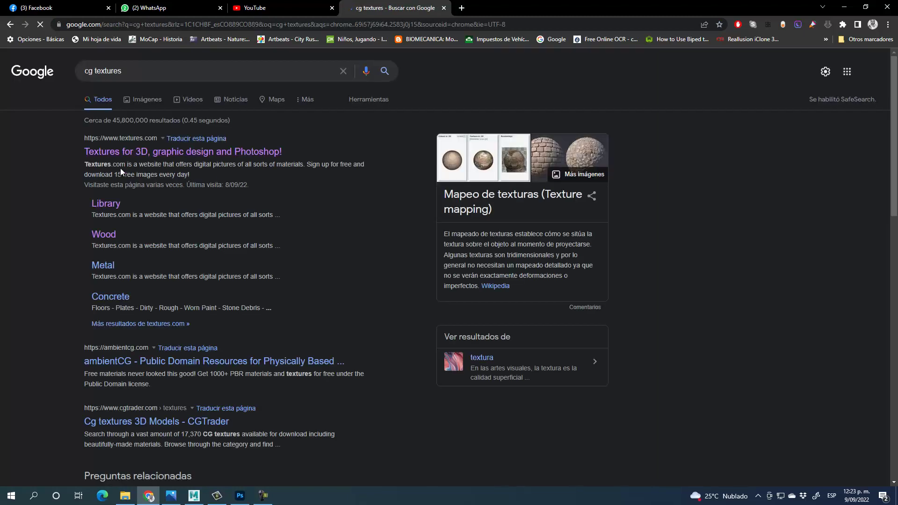